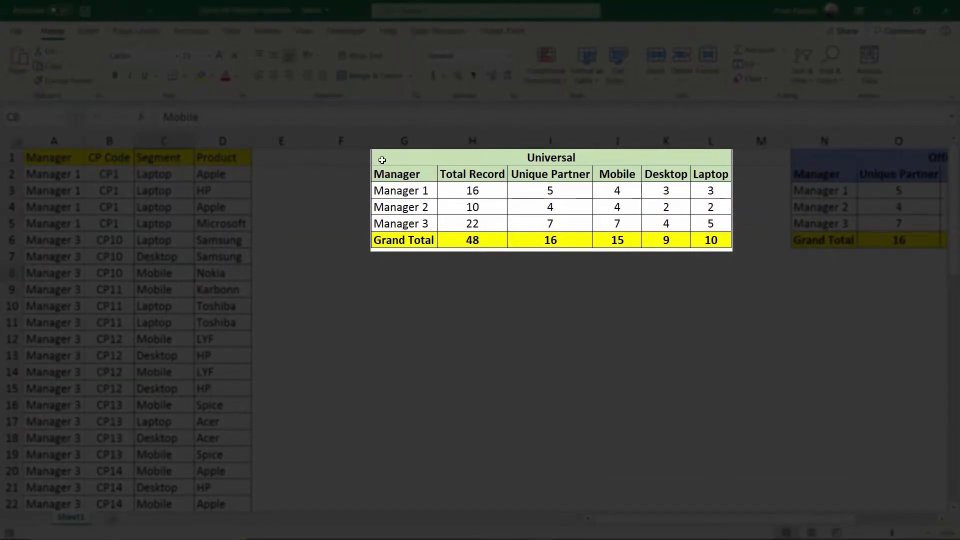
Step: Examine the source data columns and the Universal summary table's total records, managers and Unique Partner counts
drag(392, 157, 412, 241)
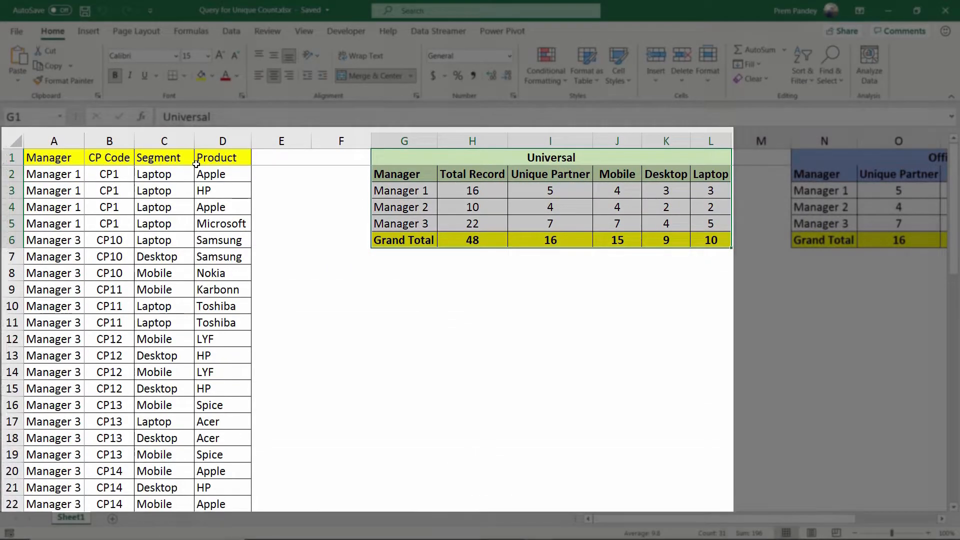
click(200, 158)
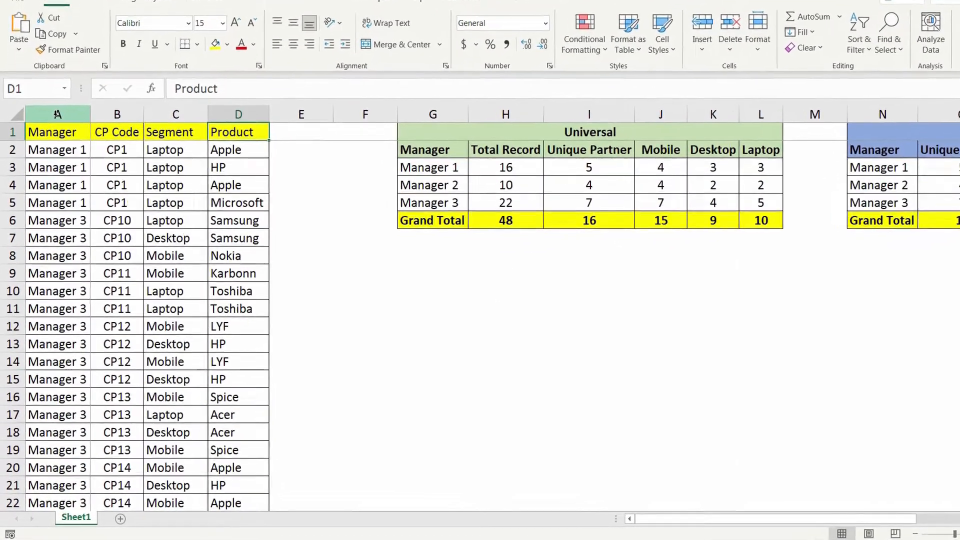
click(54, 142)
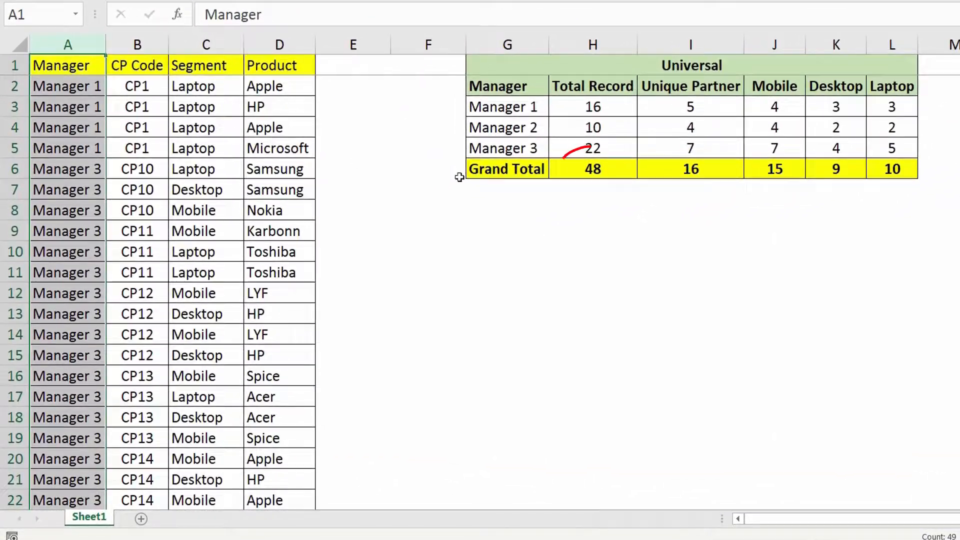
click(593, 173)
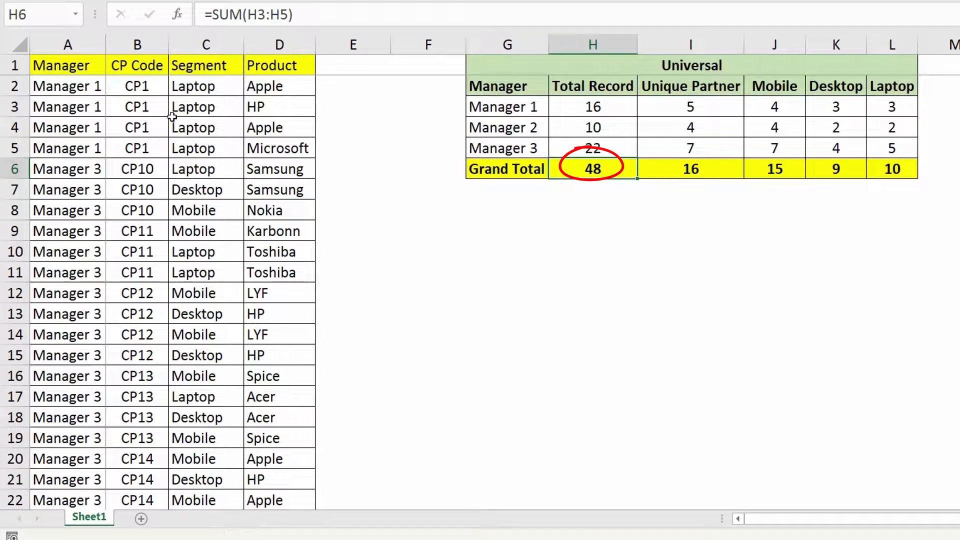
click(291, 135)
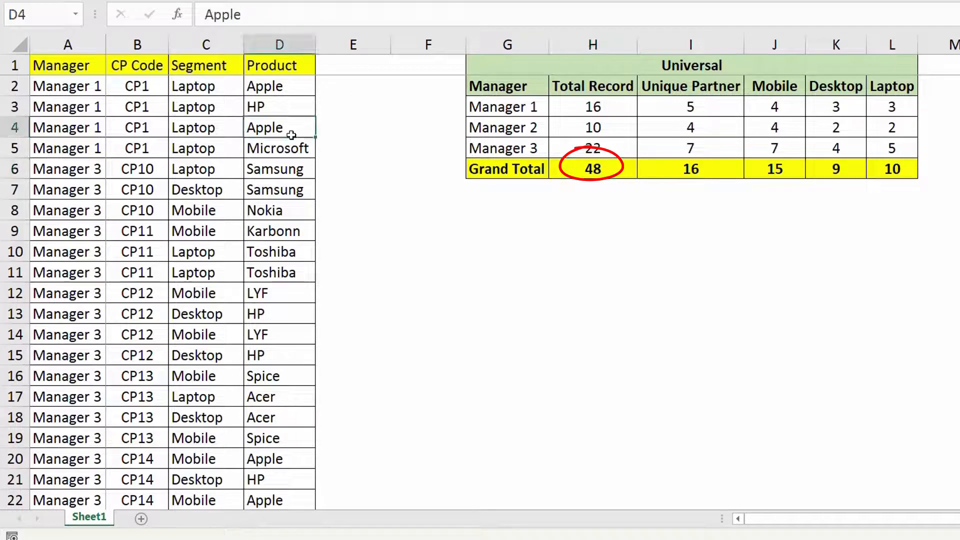
click(482, 107)
shift+click(499, 145)
drag(699, 88, 704, 166)
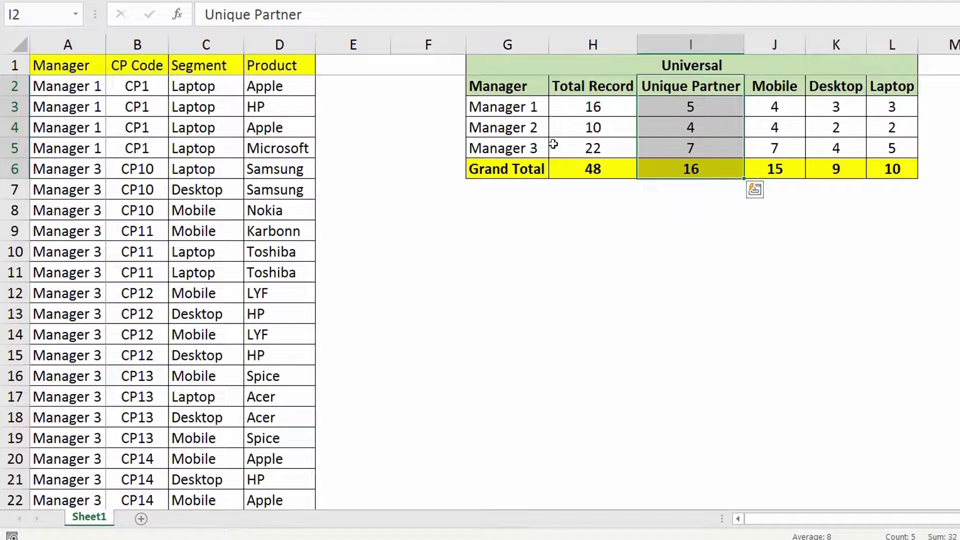
Step: Turn on filters for the source data and filter the Manager column to Manager 1 only
click(144, 72)
key(ctrl+shift+l)
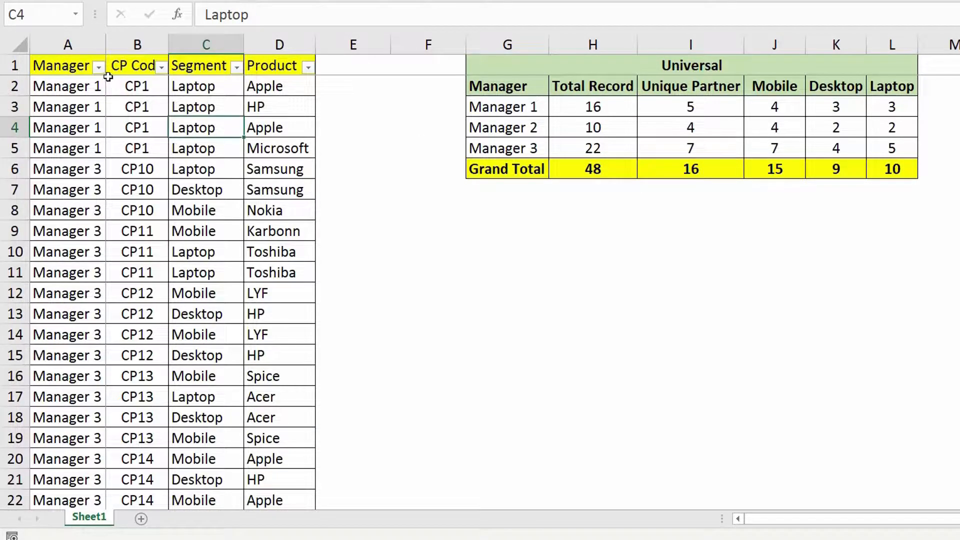
click(99, 67)
click(39, 252)
click(42, 266)
click(120, 397)
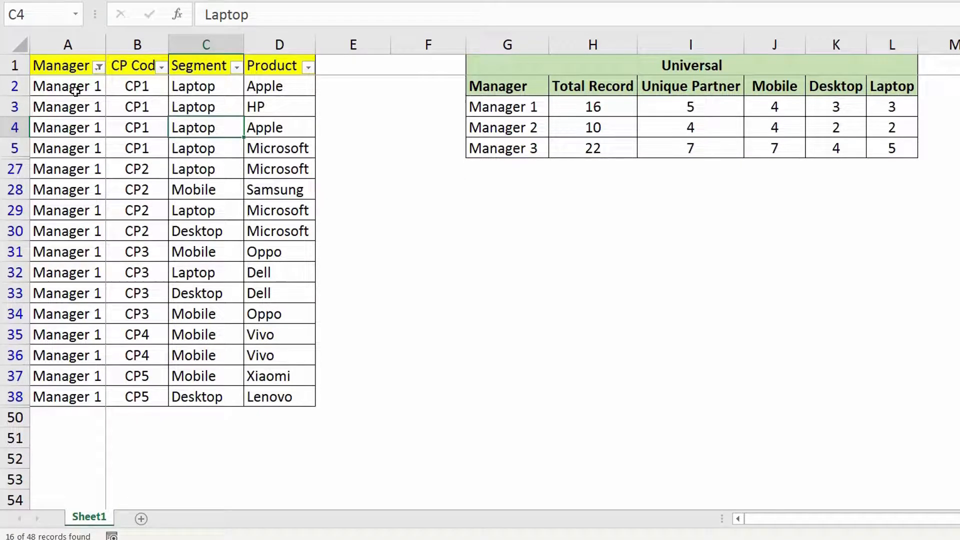
Step: Select the filtered Manager 1 entries and check the distinct CP Code values available for filtering
drag(76, 85, 86, 406)
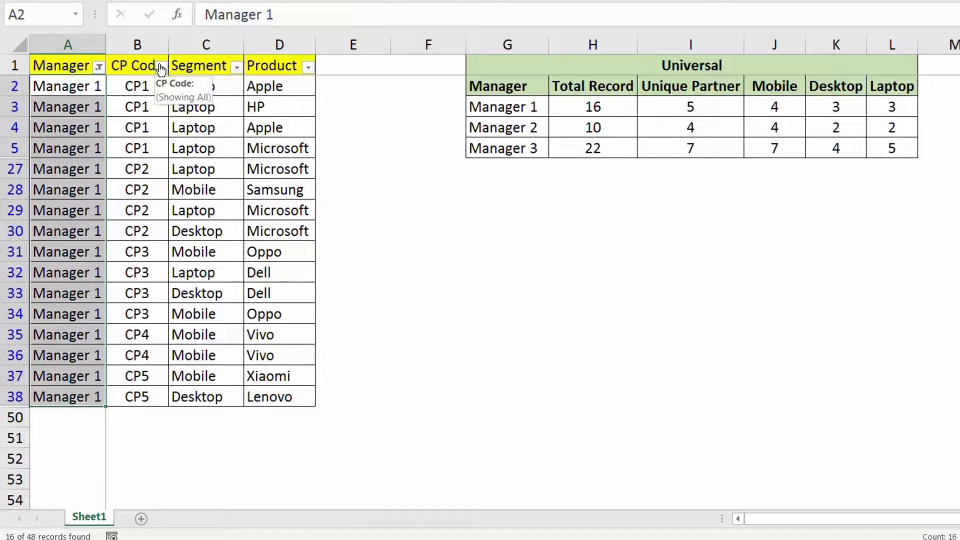
click(161, 67)
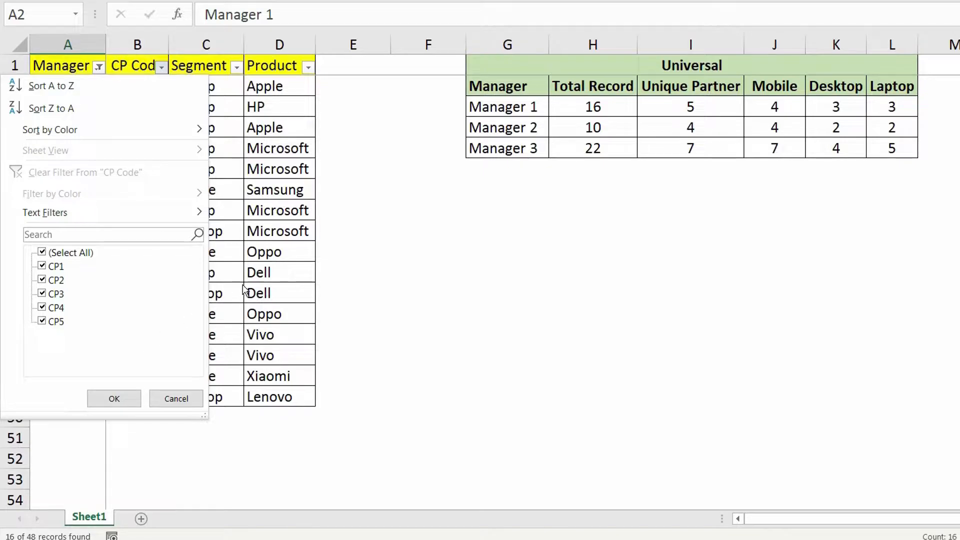
click(194, 189)
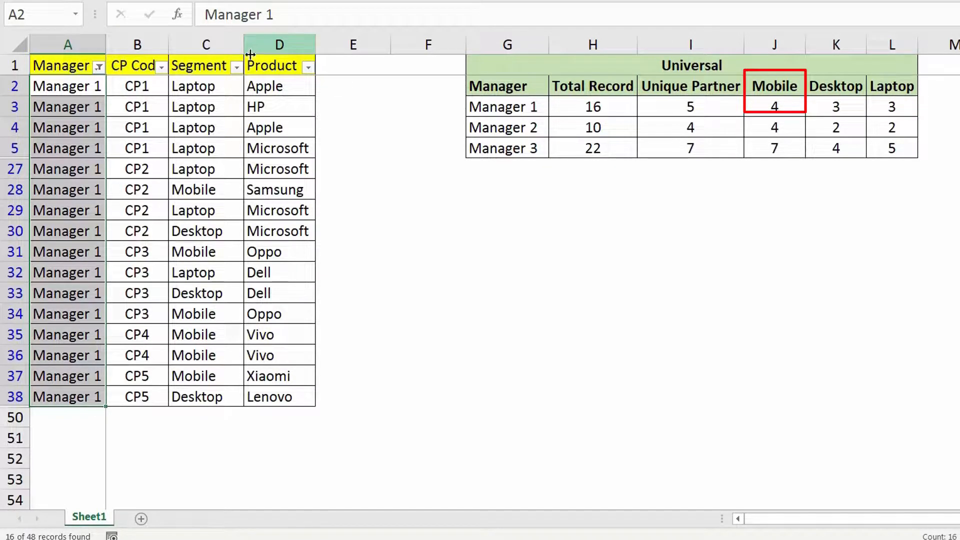
Step: Filter the Segment column to Mobile only and check the distinct CP Code values
click(237, 67)
click(86, 256)
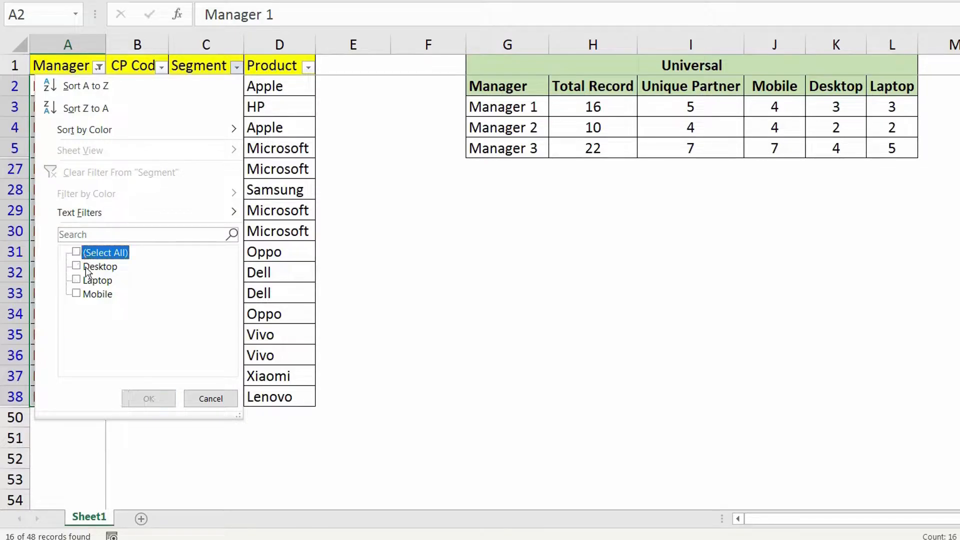
click(88, 296)
click(147, 399)
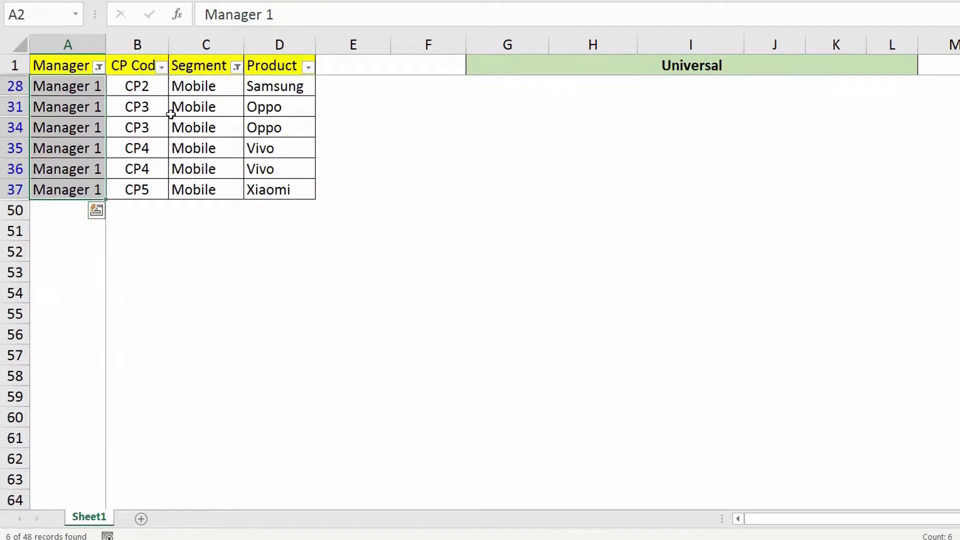
click(161, 67)
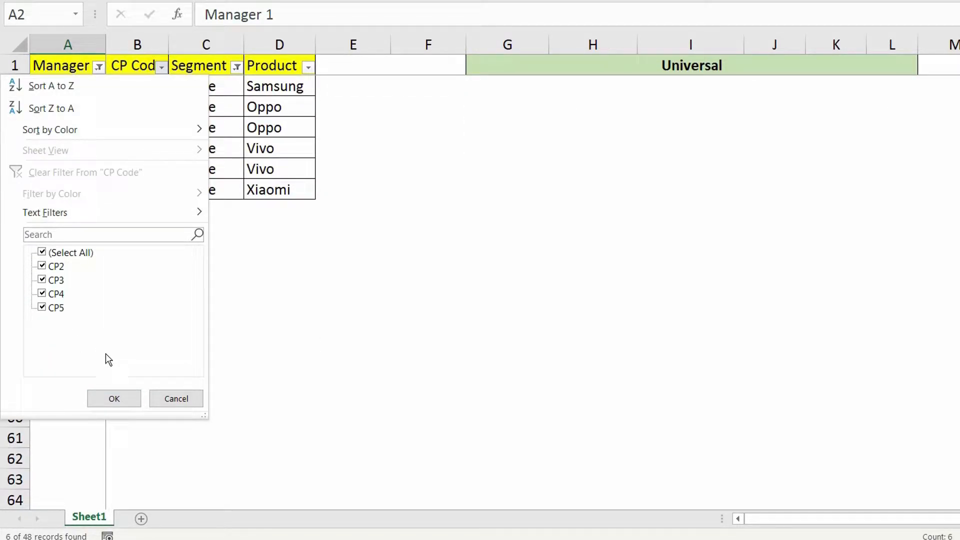
click(176, 399)
Step: Switch the Segment filter to Desktop only and check the distinct CP Code values
click(237, 70)
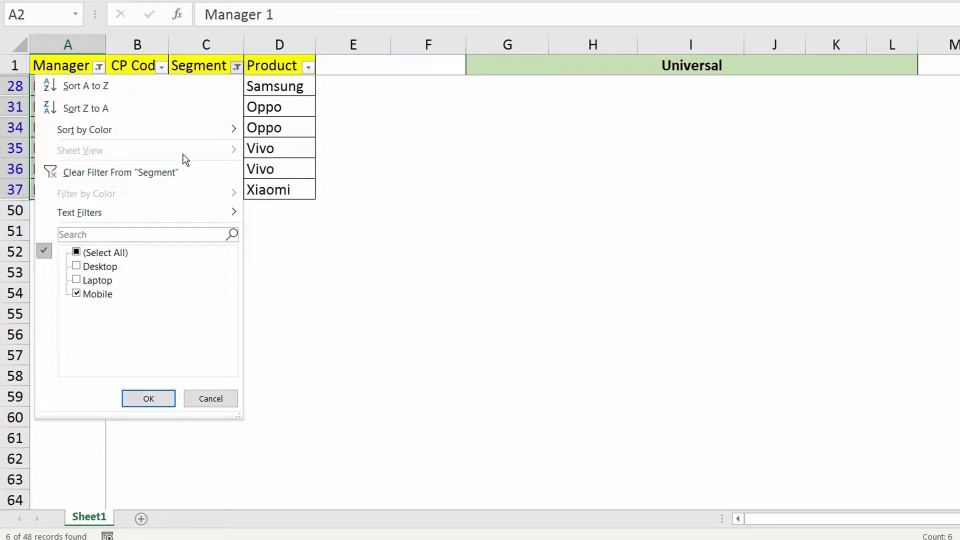
click(79, 293)
click(77, 266)
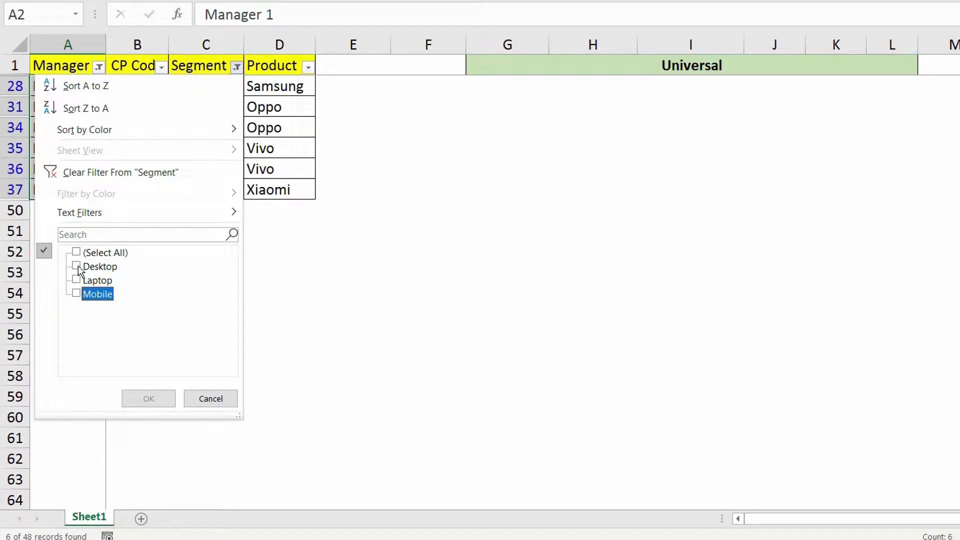
click(156, 400)
click(162, 68)
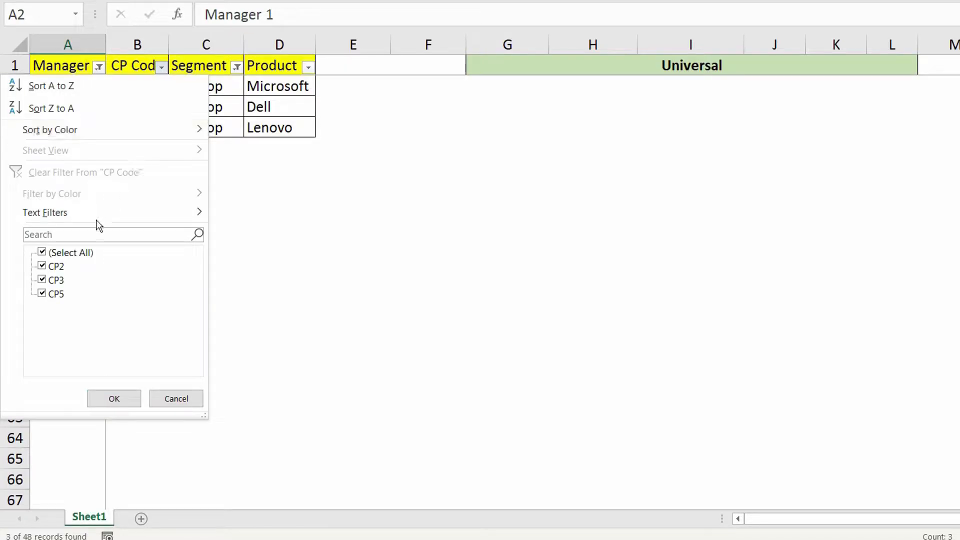
click(247, 100)
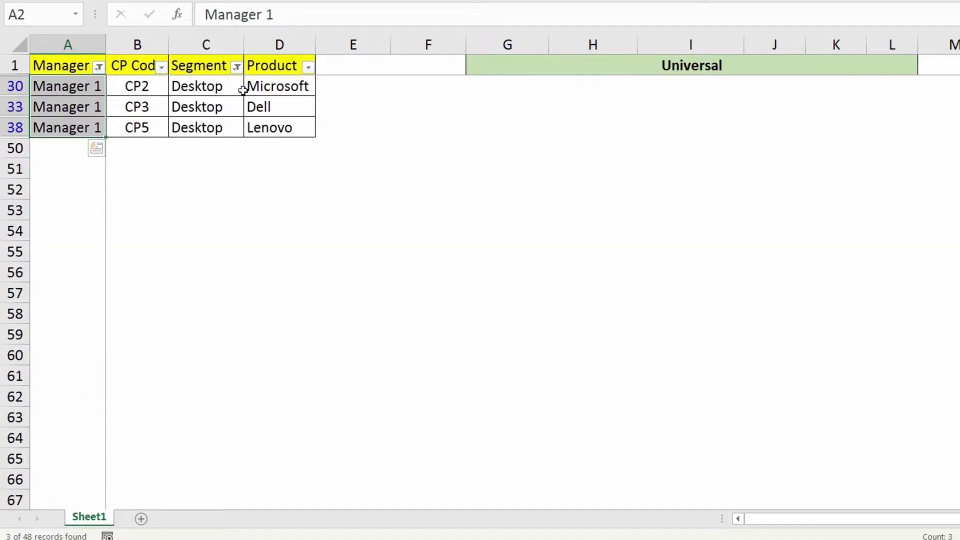
Step: Switch the Segment filter to Laptop only, select the filtered CP codes and check their distinct values
click(236, 69)
click(77, 266)
click(76, 280)
click(150, 399)
click(172, 148)
drag(150, 86, 157, 215)
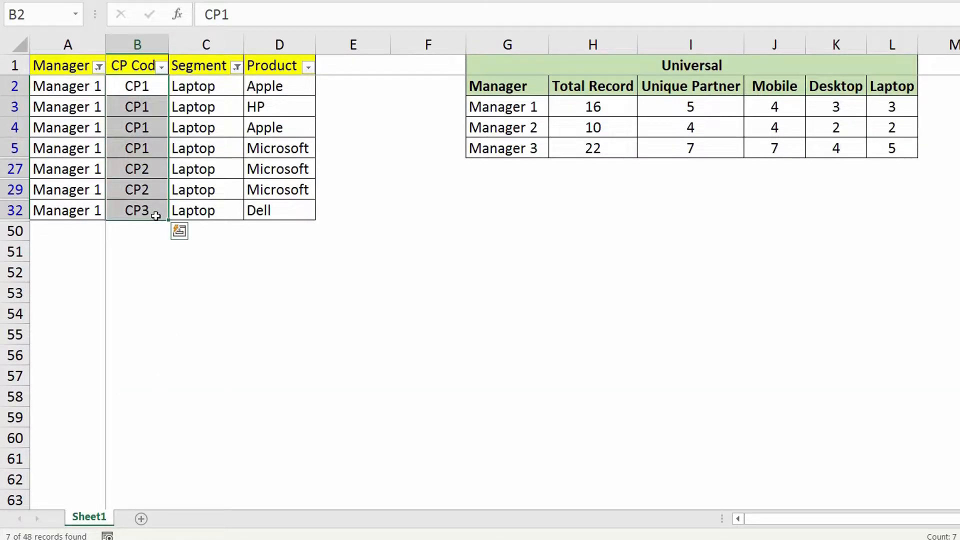
click(162, 67)
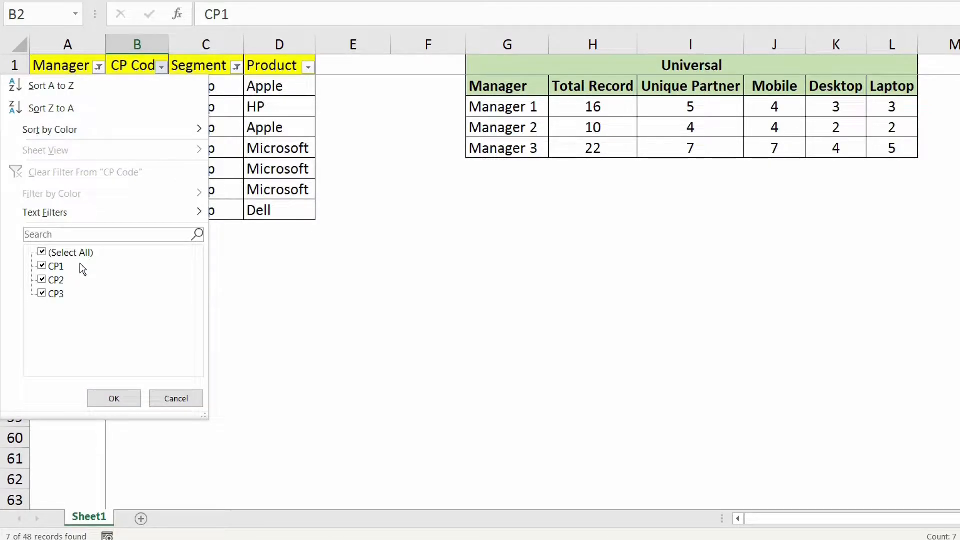
key(Escape)
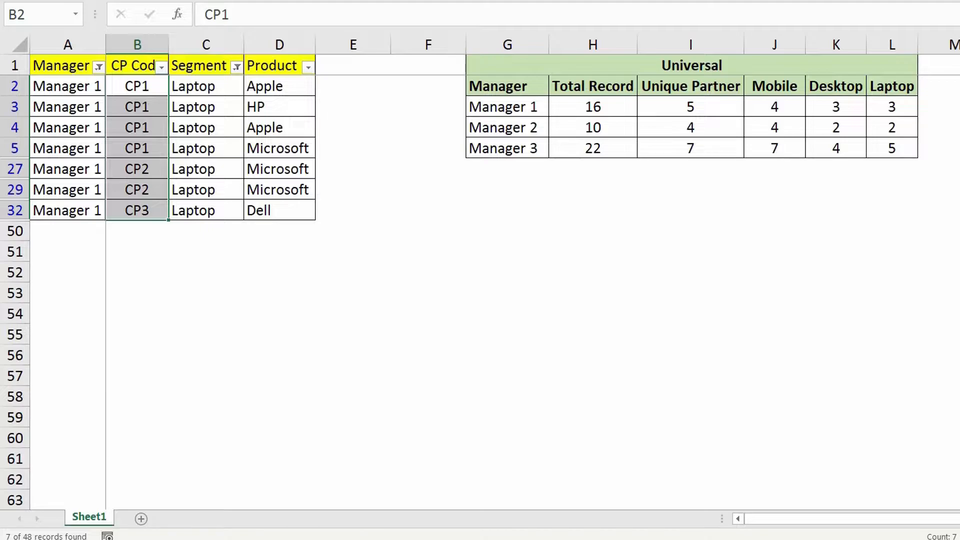
Step: Remove the filters from the source data and clear the Universal table's values in H3:L7
key(ctrl+shift+l)
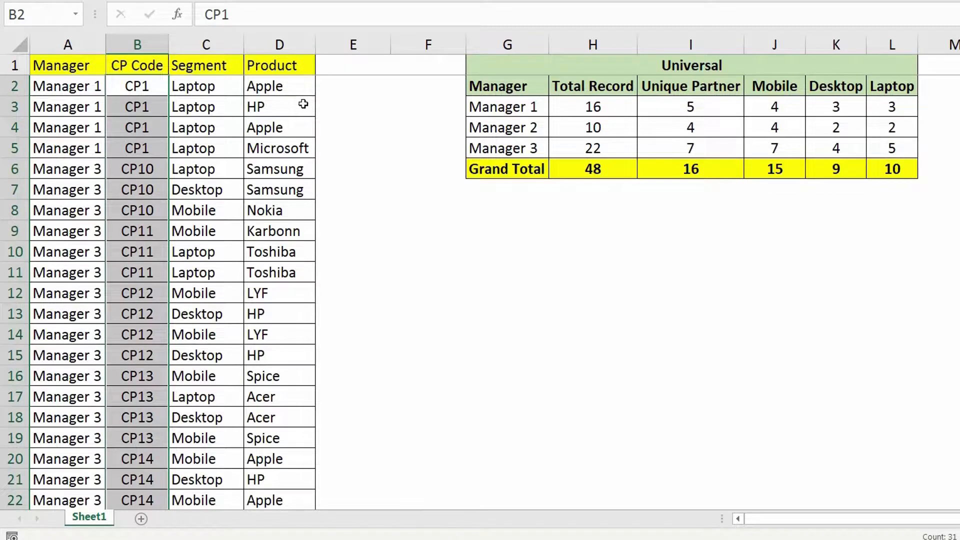
click(282, 111)
drag(594, 110, 906, 188)
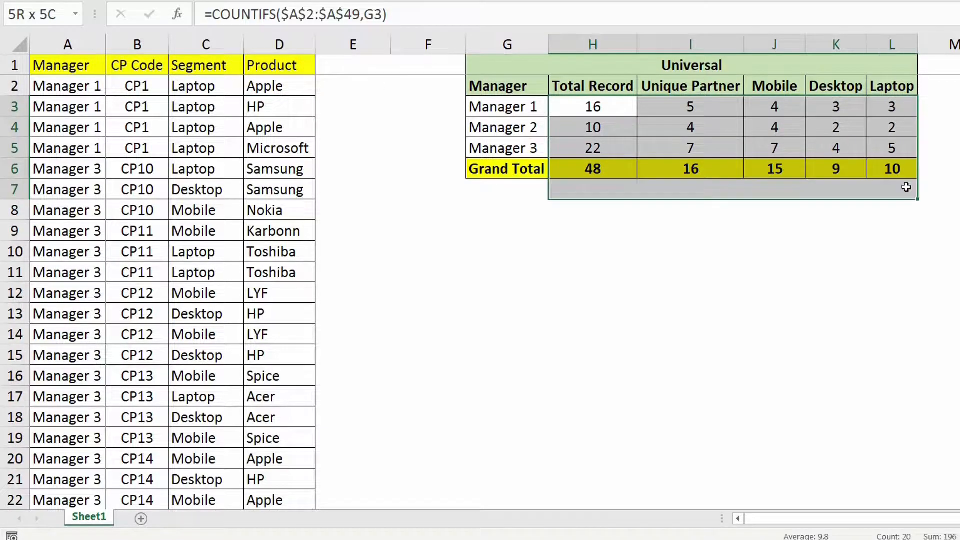
key(Delete)
Step: Enter =COUNTIFS($A$2:$A$49,G3) in H3 to count Manager 1's total records
click(588, 107)
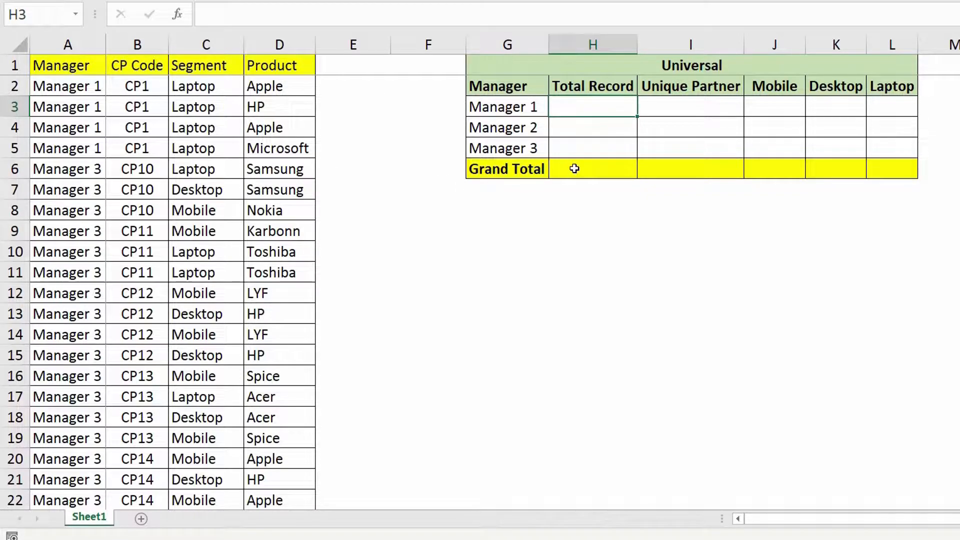
text(=cou)
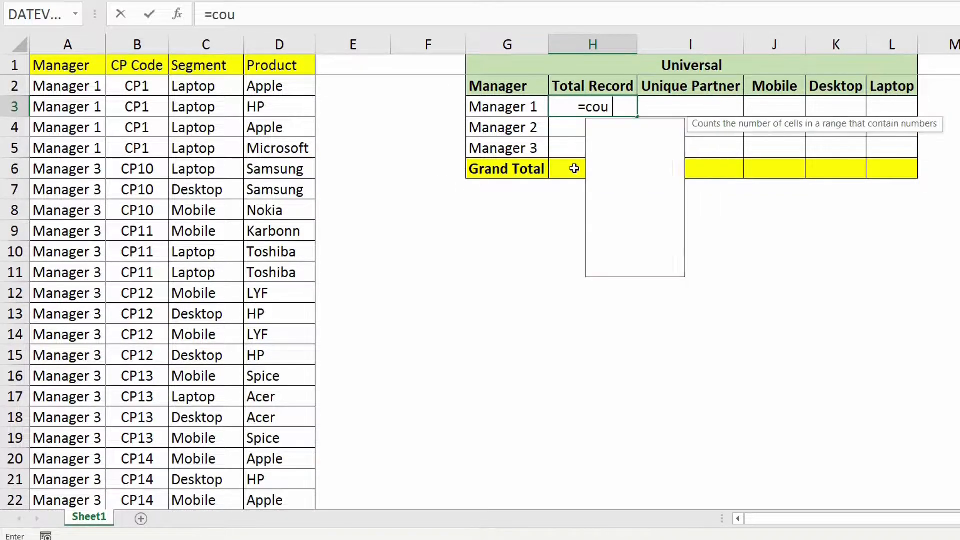
double_click(617, 183)
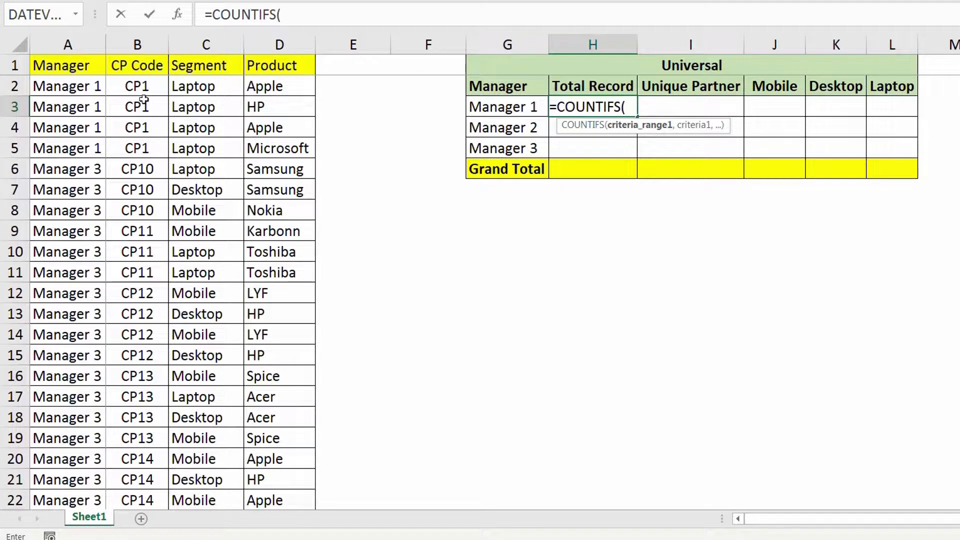
click(84, 64)
key(Down)
key(ctrl+shift+Down)
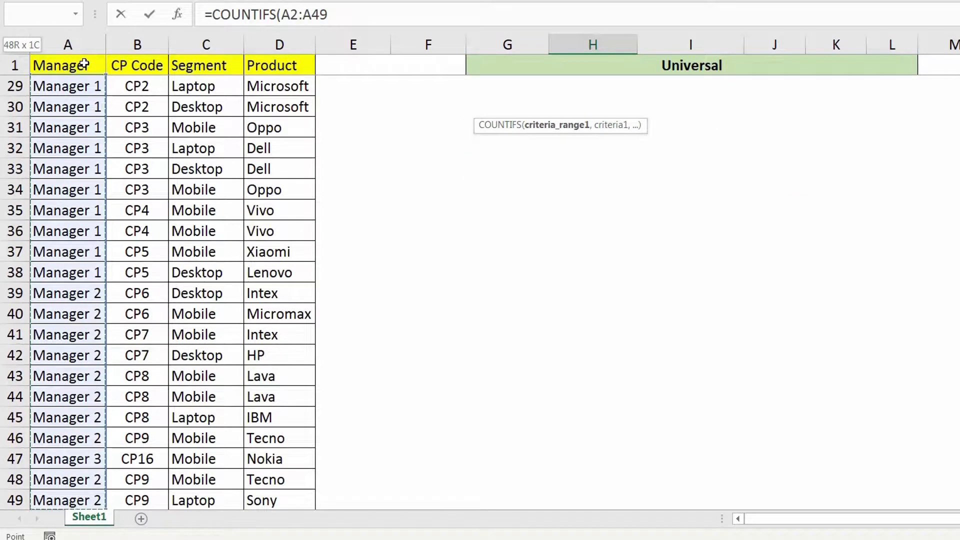
key(F4)
scroll(615, 153, up, 9)
text(,)
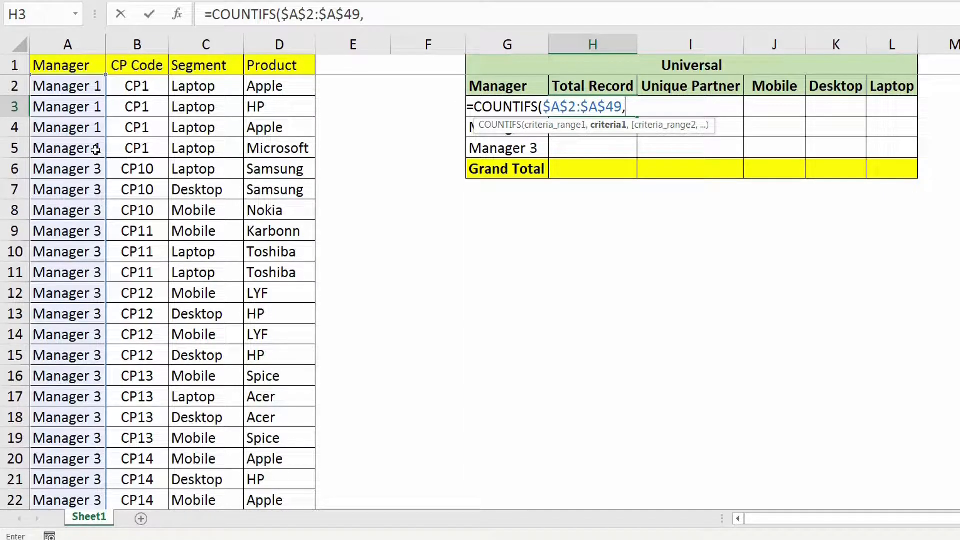
click(498, 82)
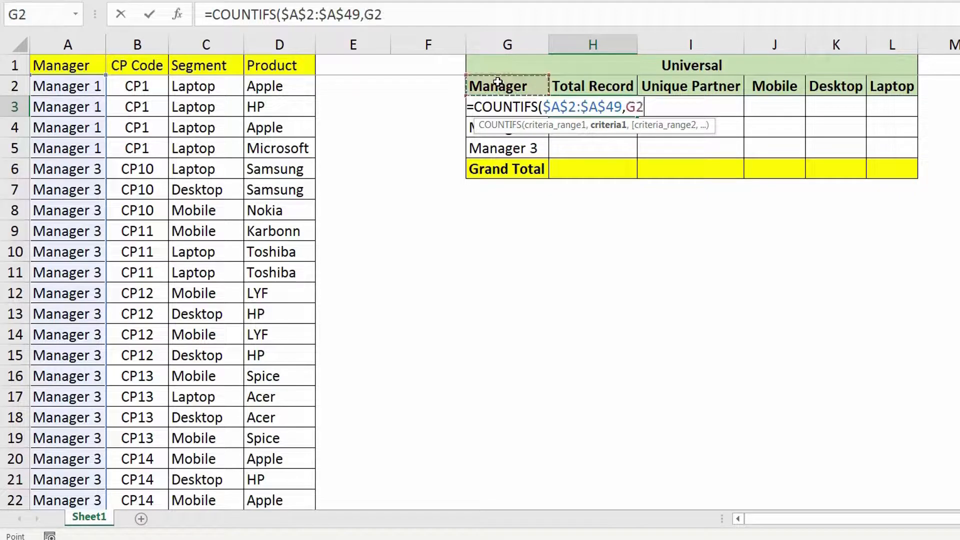
key(Down)
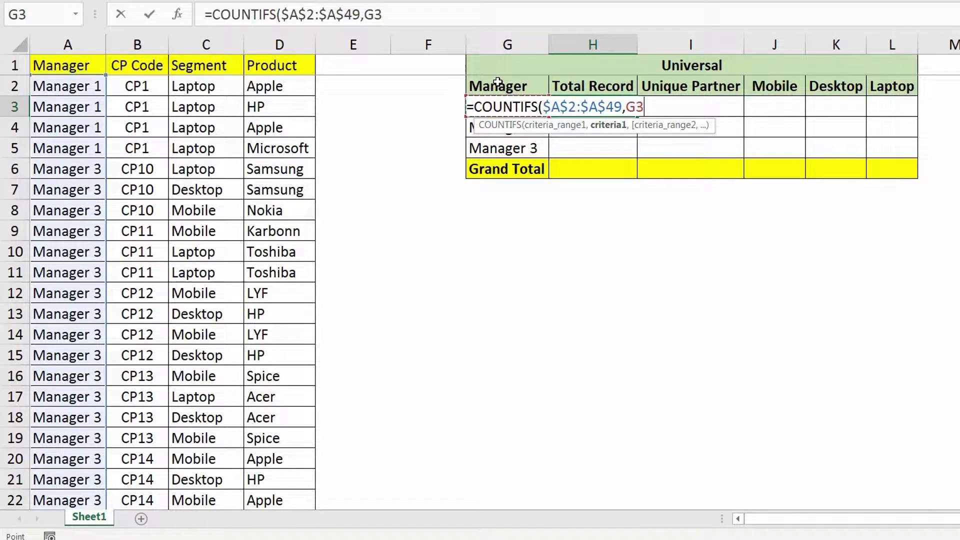
text())
key(Return)
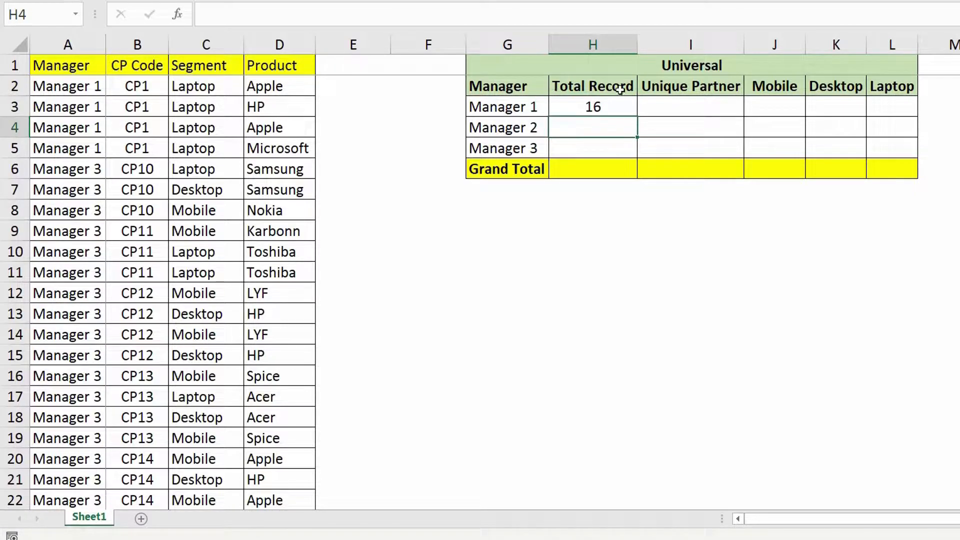
Step: Fill the COUNTIFS formula from H3 down to H5 for the remaining managers
key(ctrl+Home)
click(592, 110)
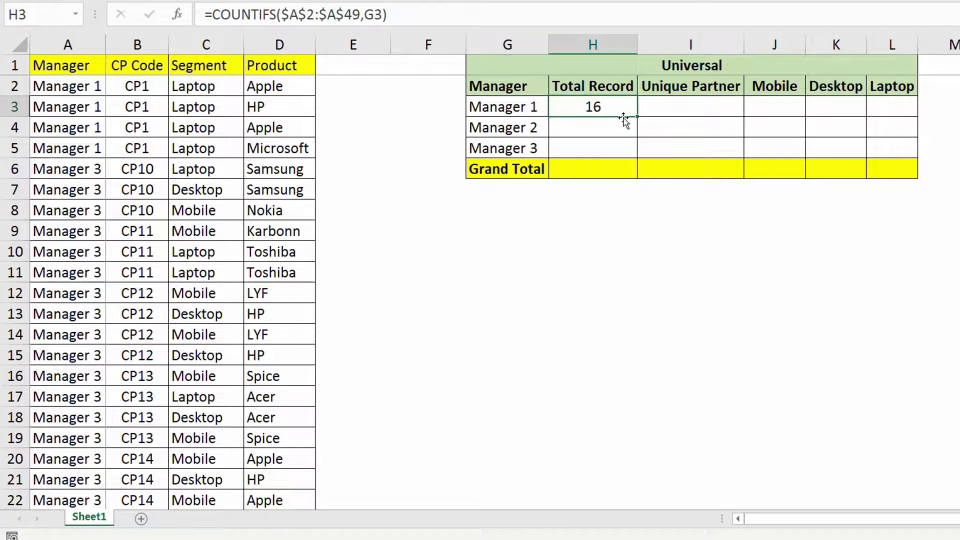
drag(638, 117, 637, 156)
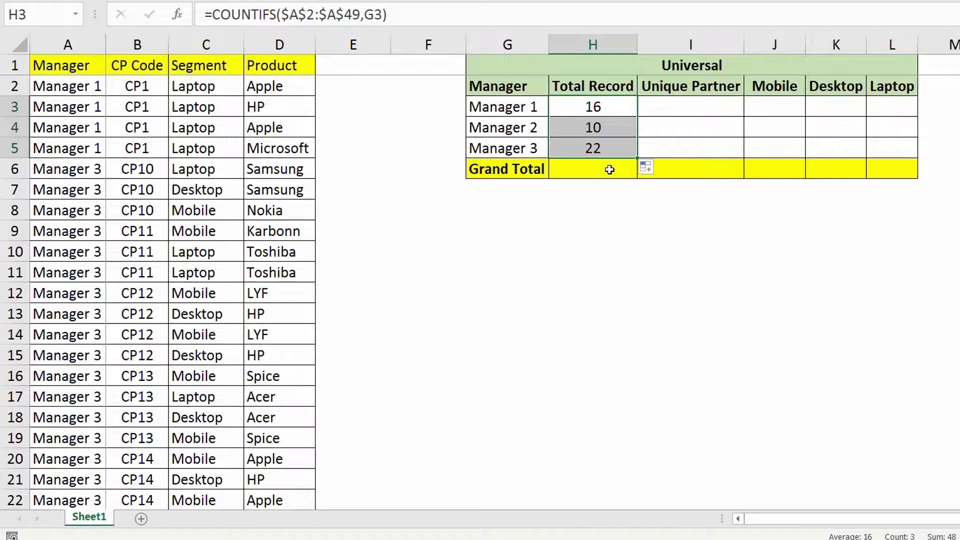
Step: Sum the managers' total records in the Grand Total cell H6
click(611, 172)
key(alt+equal)
key(Return)
key(ctrl+Home)
Step: Insert a blank column before the Universal table's Manager column
click(679, 108)
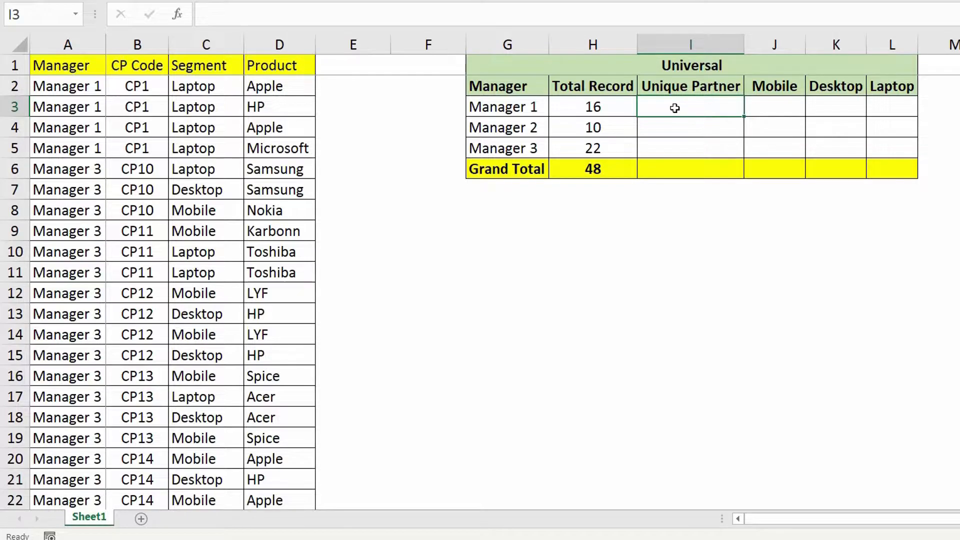
click(523, 45)
key(ctrl+shift+plus)
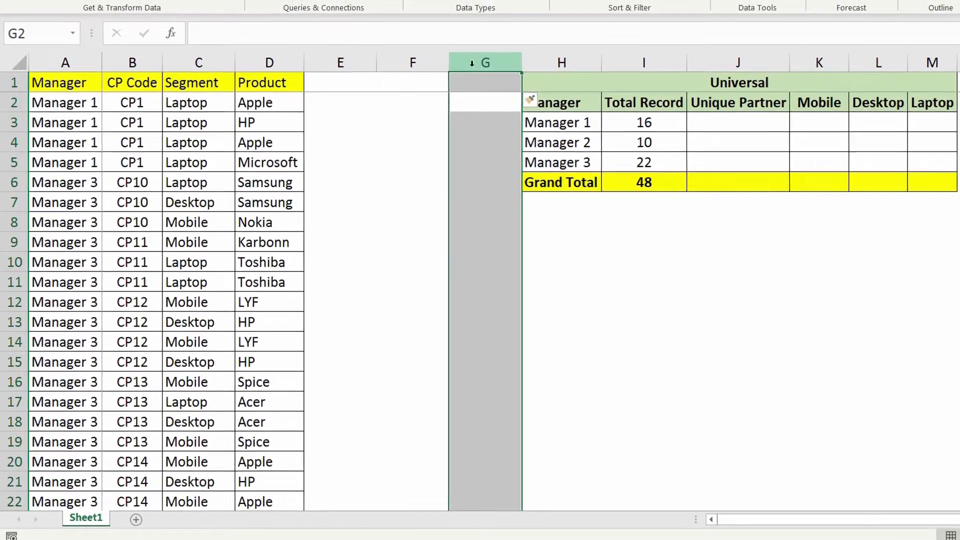
Step: Enter =COUNTIFS($B$2:$B$49,B2) in E2 to count the occurrences of the first row's CP Code
click(347, 105)
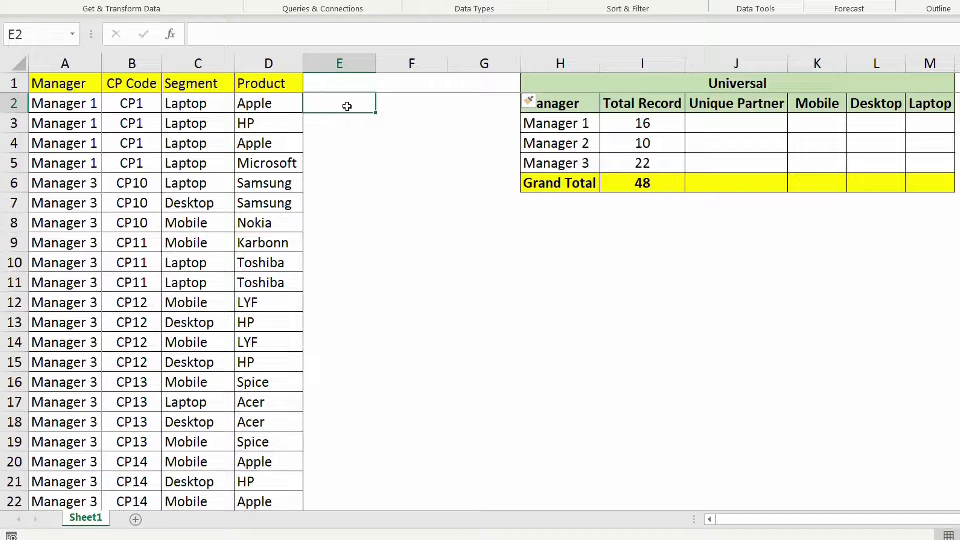
text(=countif)
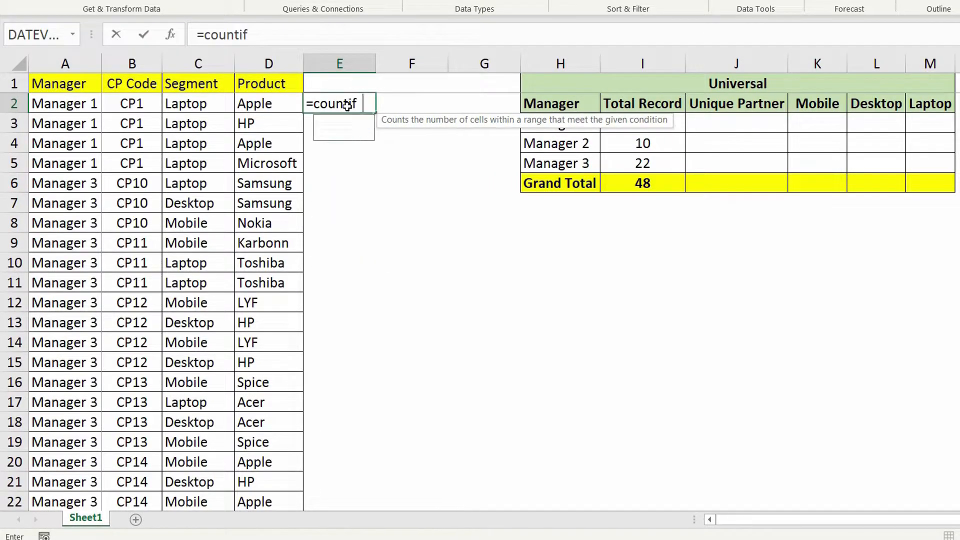
key(Down)
key(Tab)
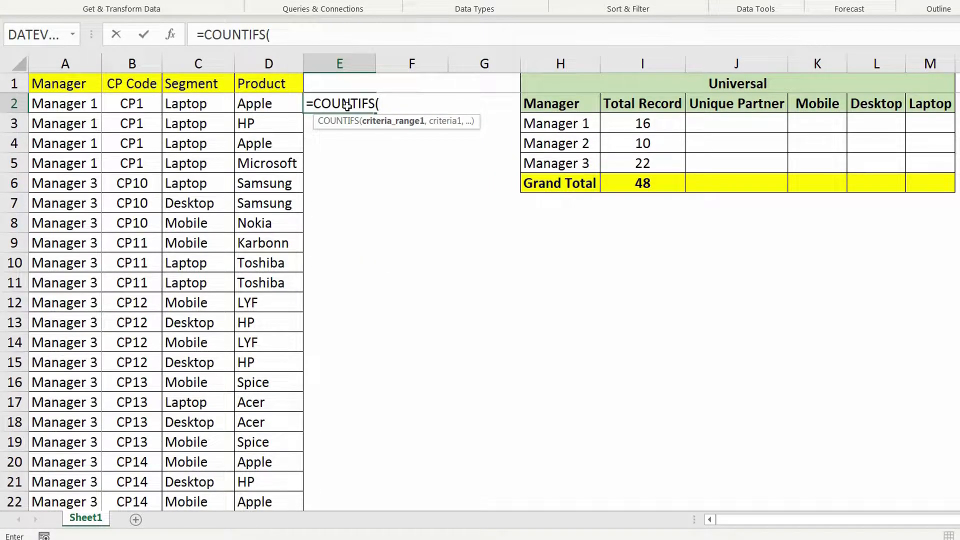
click(147, 102)
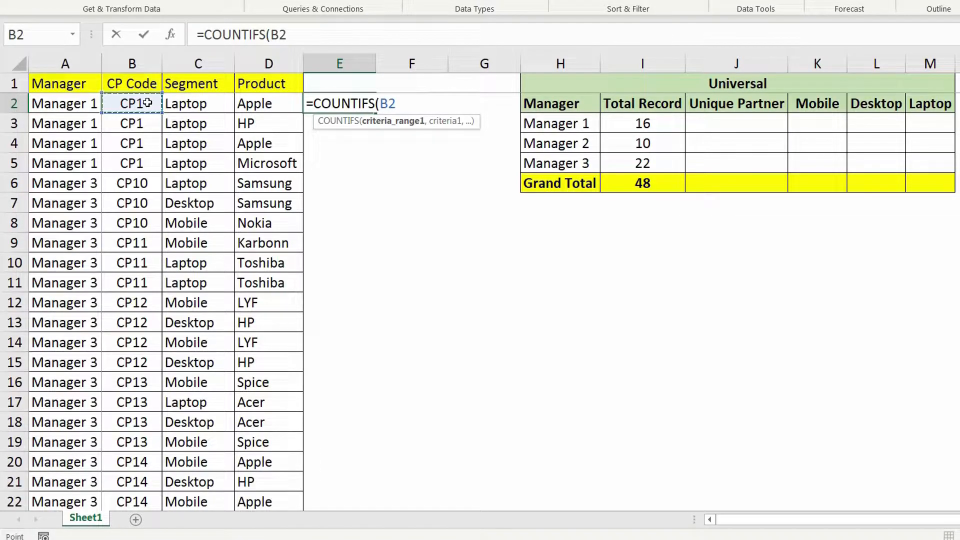
key(ctrl+shift+Down)
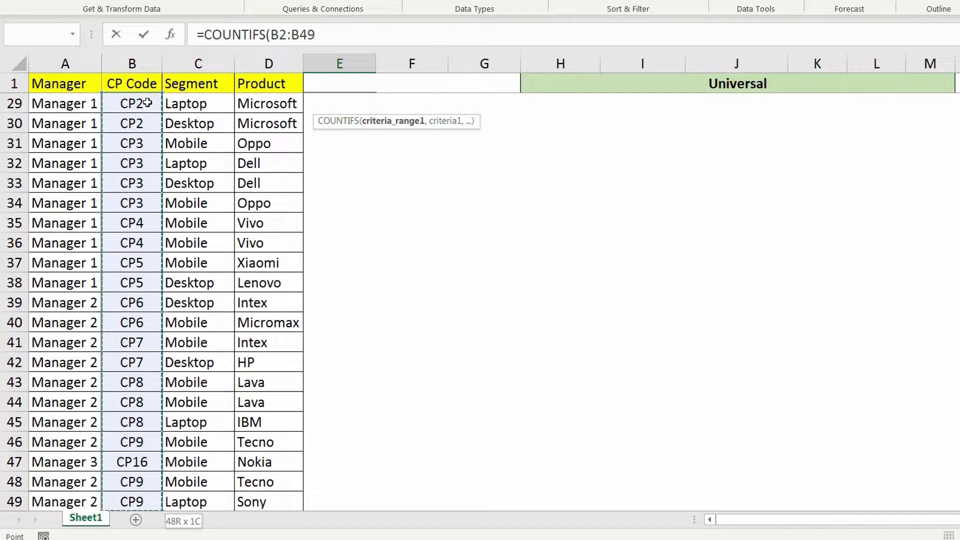
key(F4)
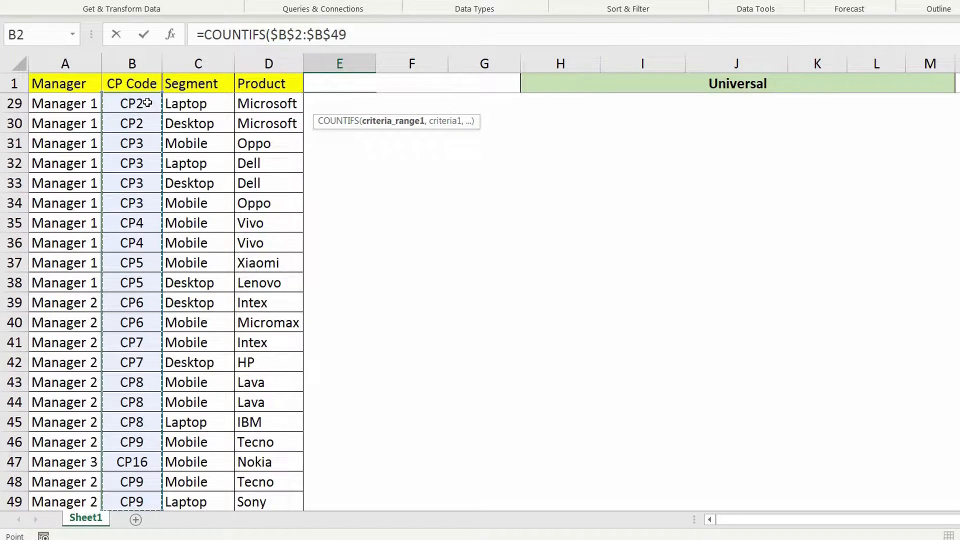
text(,)
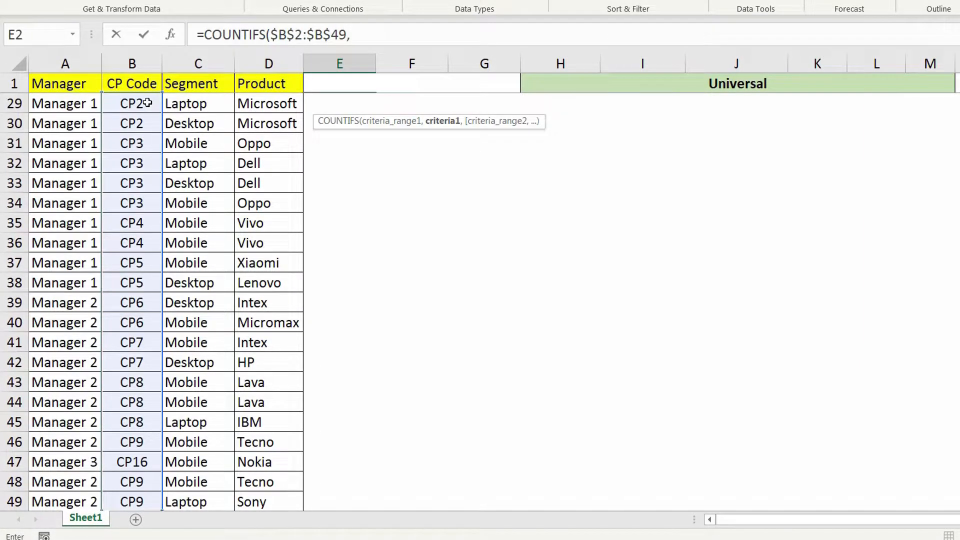
scroll(195, 190, up, 9)
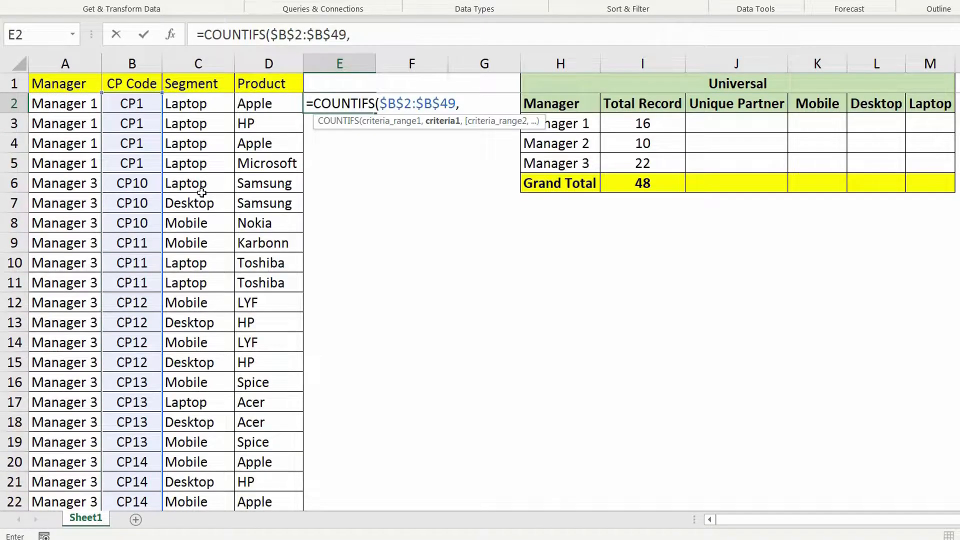
click(148, 102)
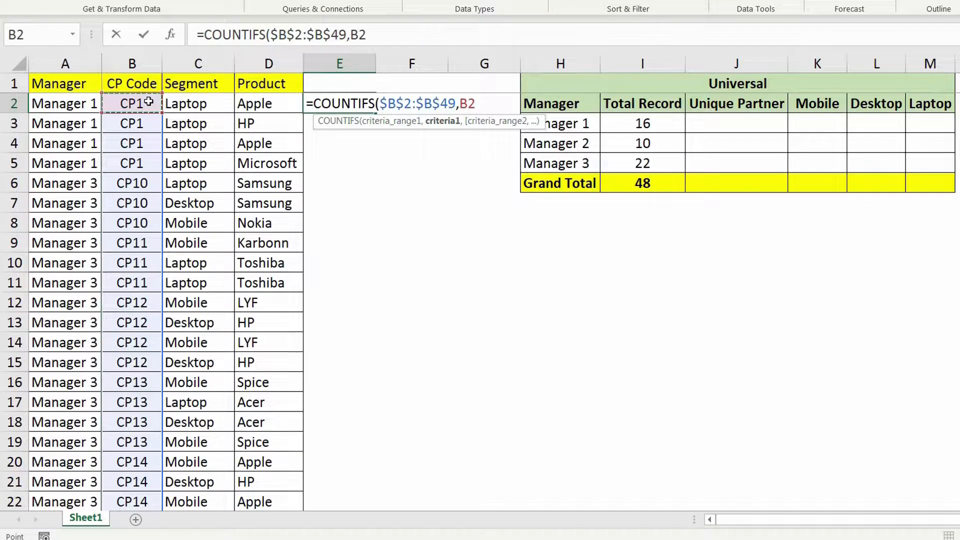
text())
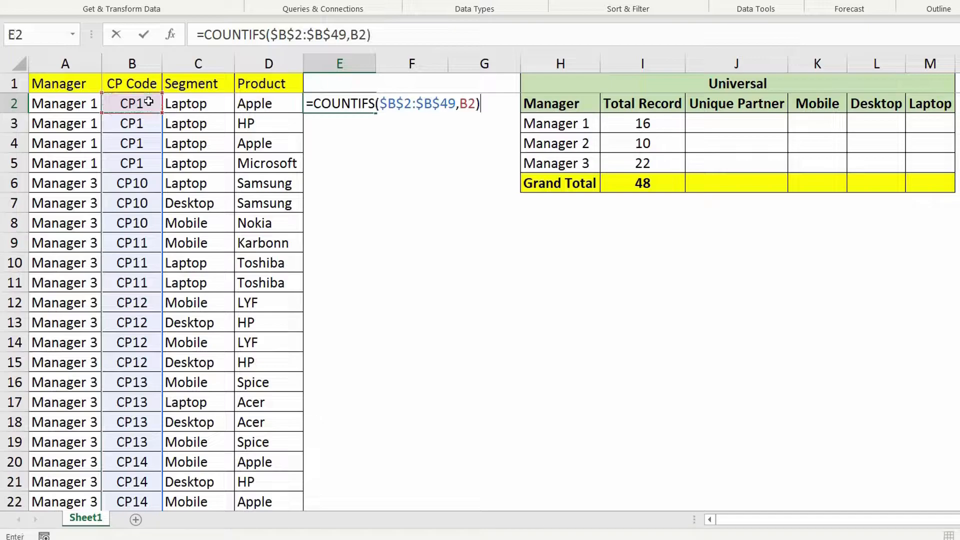
key(Return)
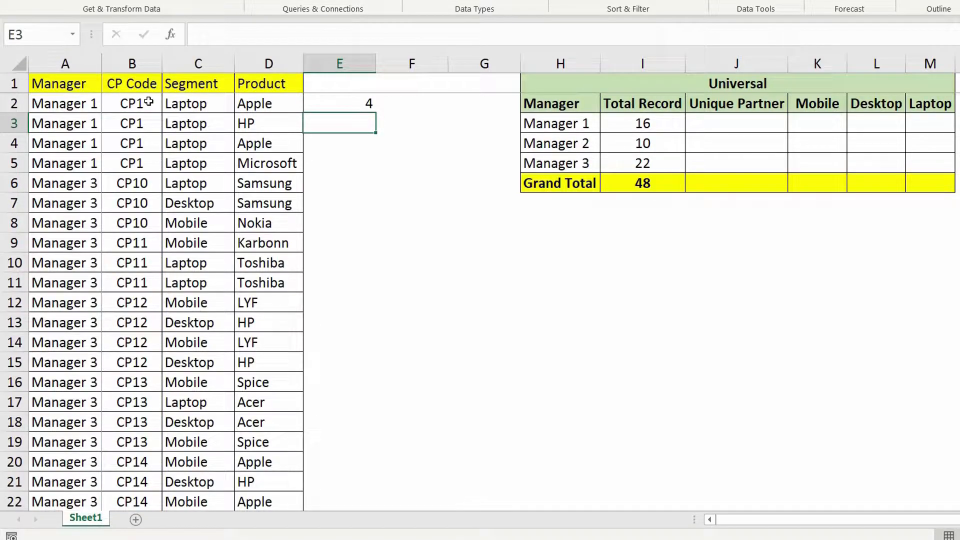
Step: Fill the COUNTIFS formula from E2 down to E5 for the CP1 rows
click(338, 105)
drag(376, 113, 375, 170)
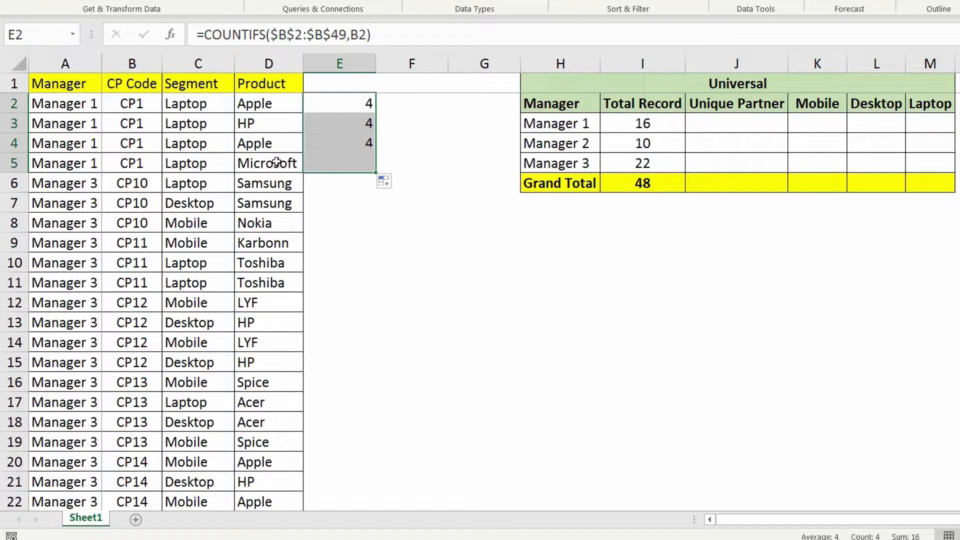
drag(150, 103, 339, 167)
click(365, 106)
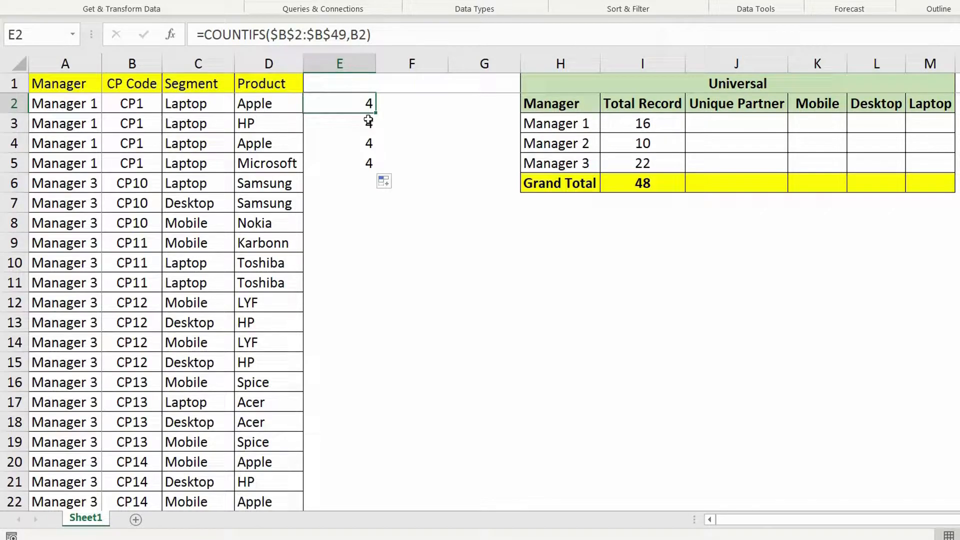
drag(369, 104, 368, 163)
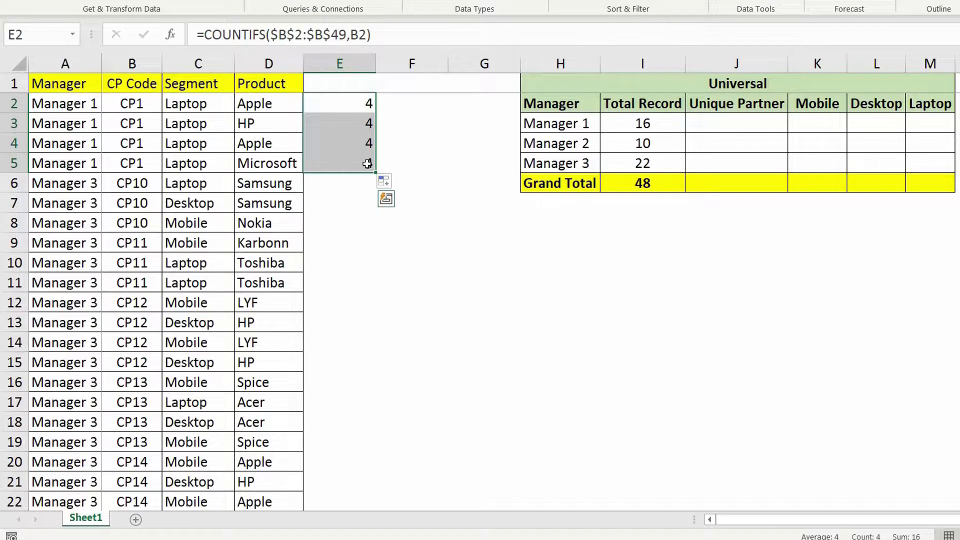
Step: Copy the COUNTIFS formula from E5 into E6:E8 for the CP10 rows and compare both groups' counts
click(368, 164)
key(ctrl+c)
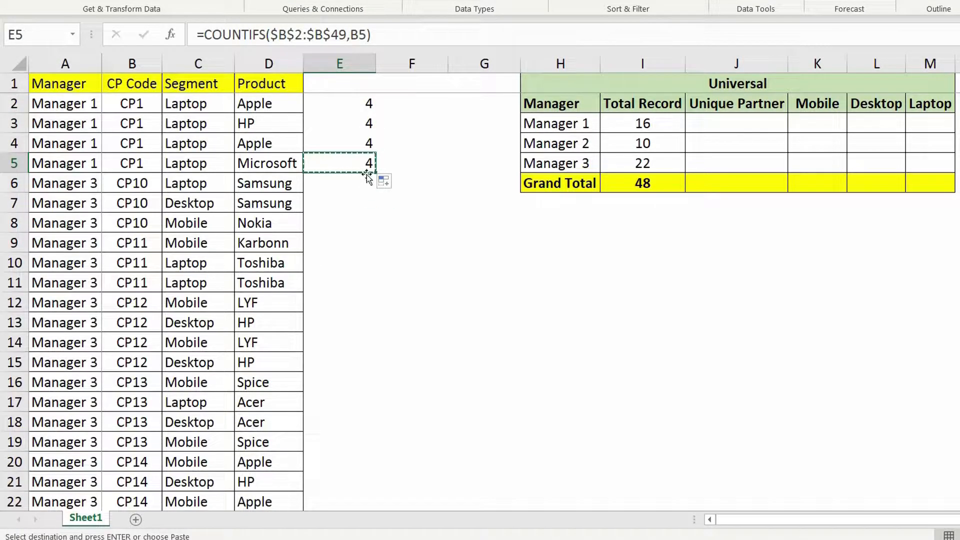
click(144, 184)
drag(341, 218, 344, 184)
key(ctrl+v)
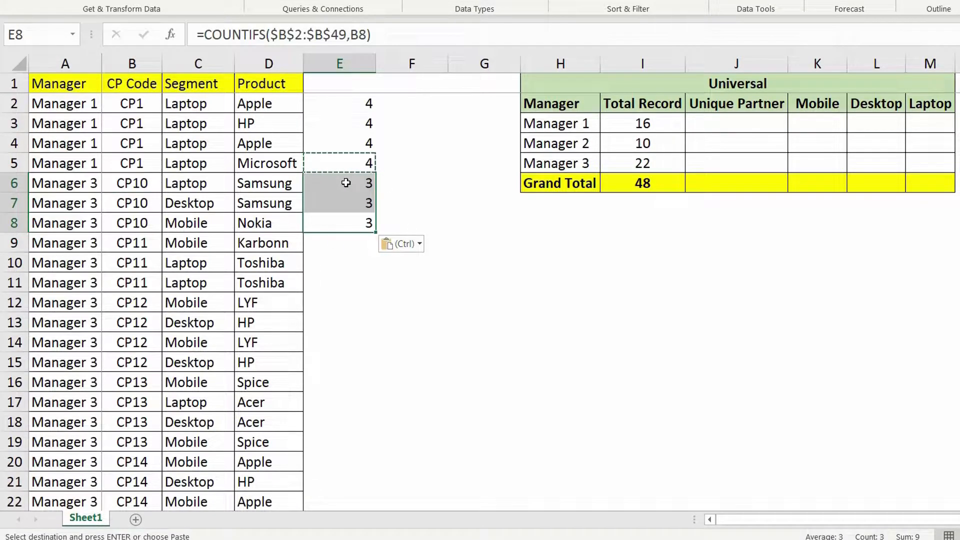
key(Escape)
click(356, 184)
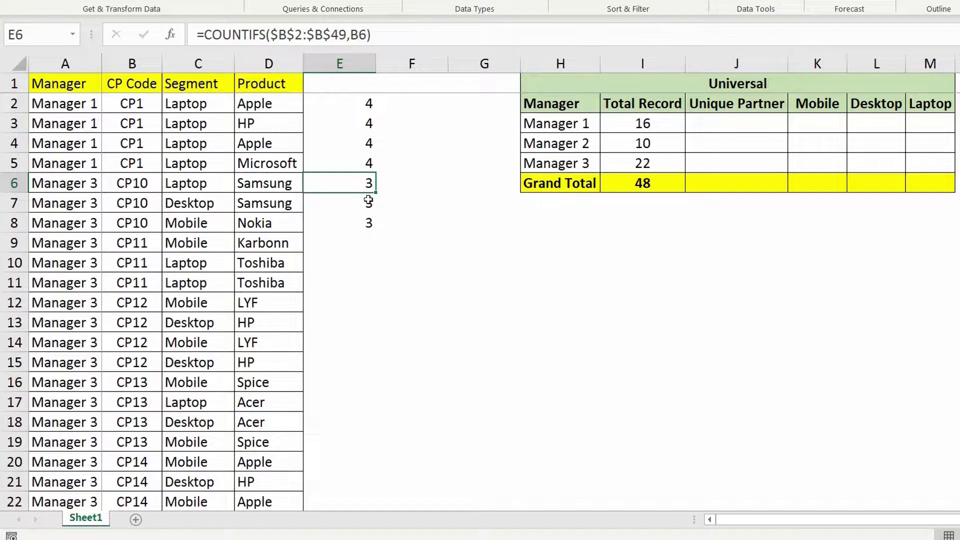
drag(367, 183, 367, 225)
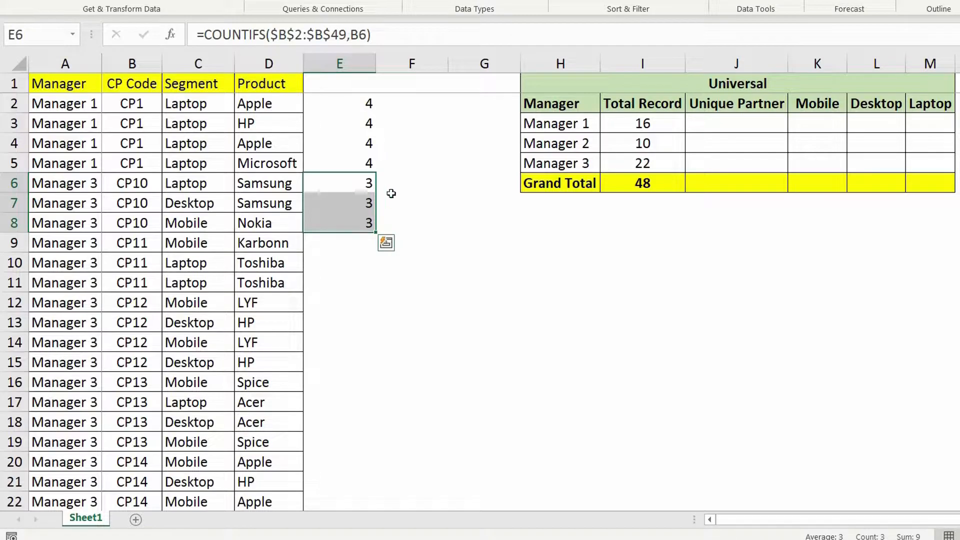
drag(368, 107, 374, 142)
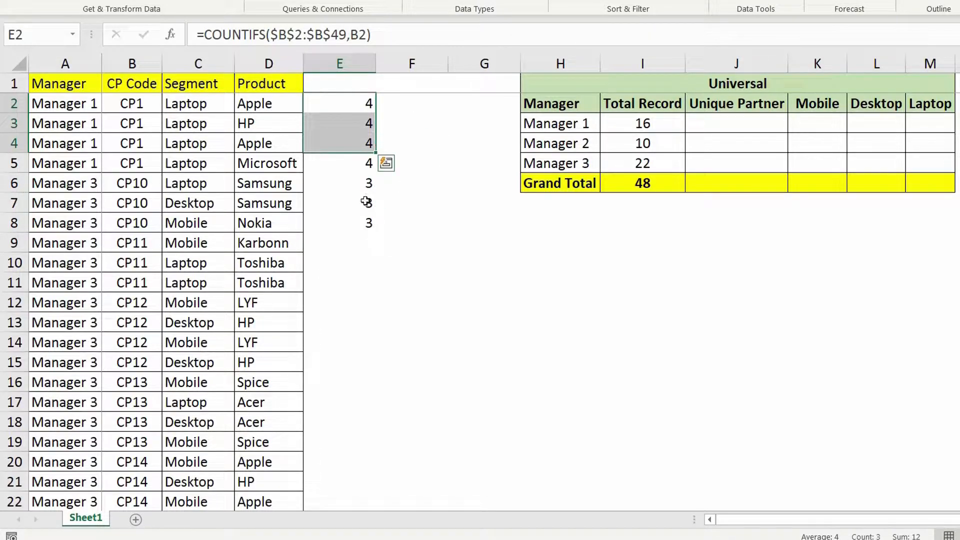
drag(364, 175, 367, 222)
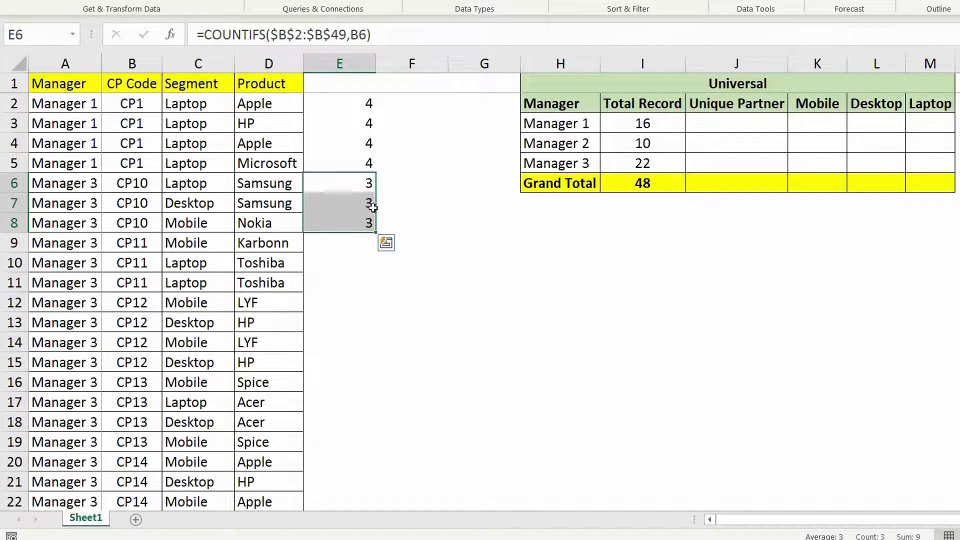
Step: Change the formula in E2 to the reciprocal =1/COUNTIFS($B$2:$B$49,B2)
click(361, 105)
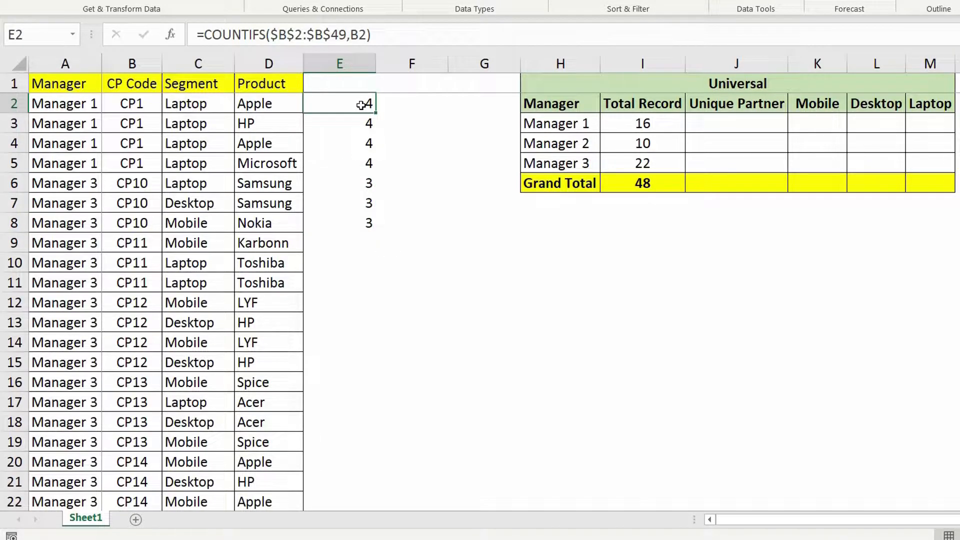
double_click(350, 103)
click(315, 104)
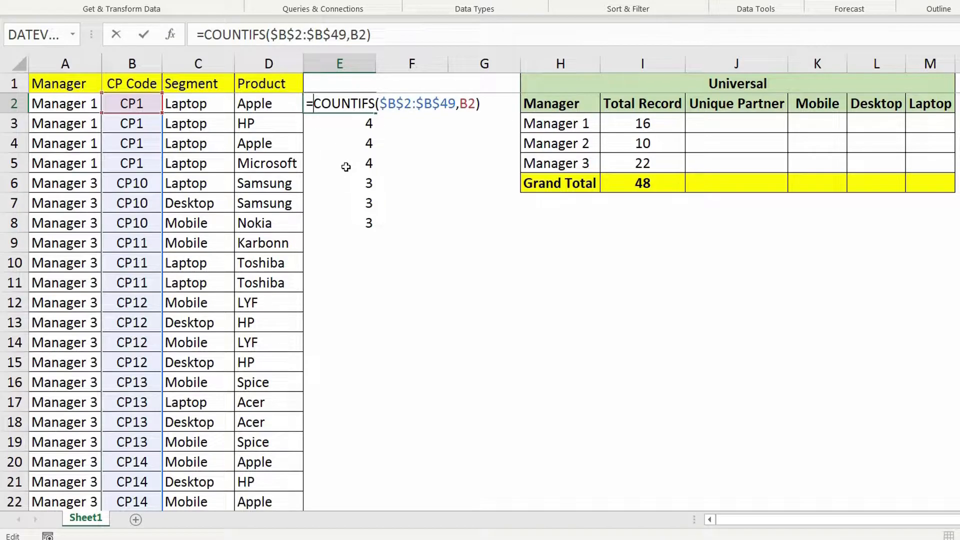
text(1)
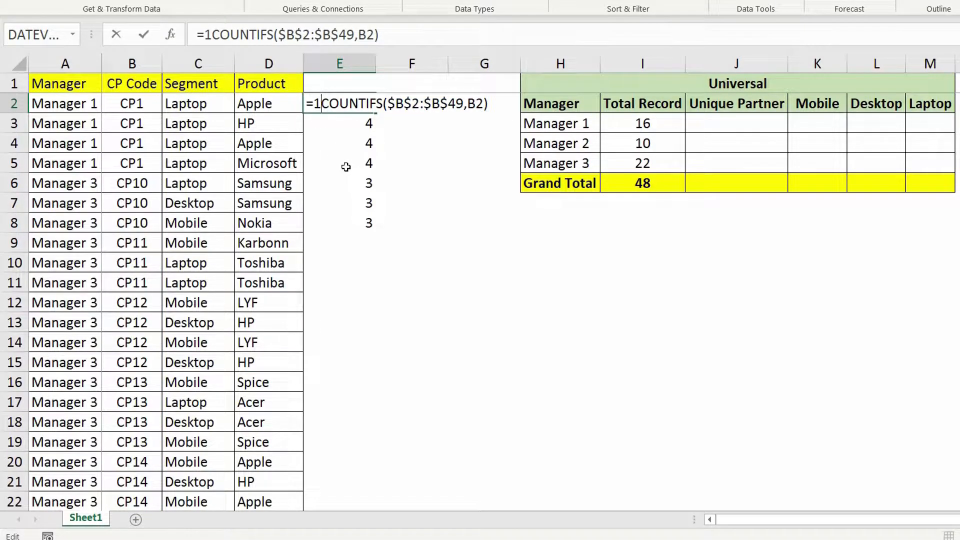
text(/)
key(Return)
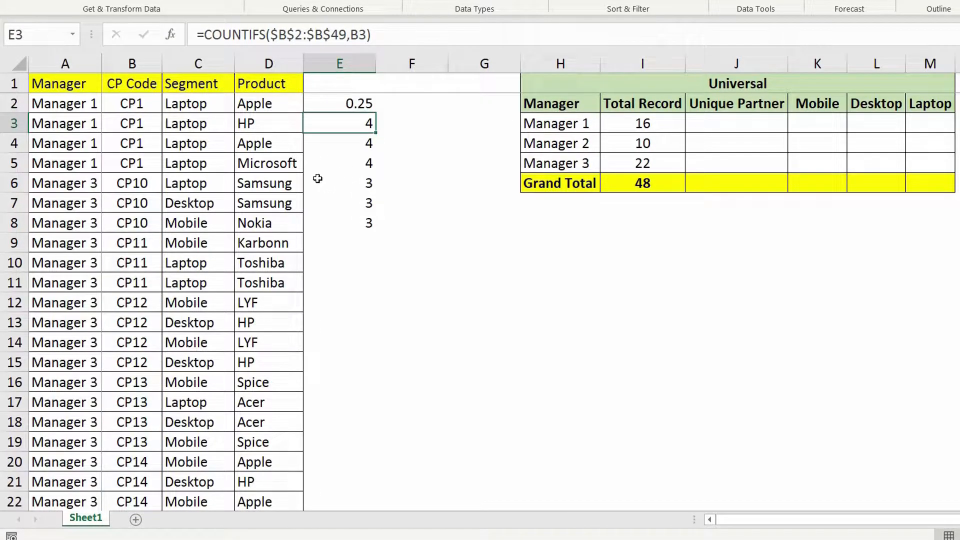
Step: Fill the 1/COUNTIFS formula from E2 down to E8 and compare the fractions with the CP1 and CP10 codes
click(362, 104)
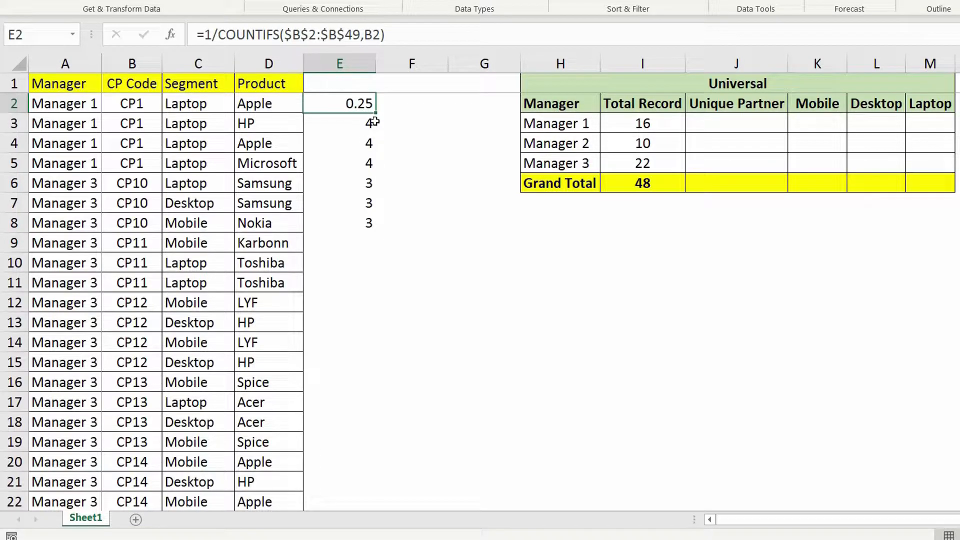
drag(376, 112, 376, 231)
drag(142, 102, 149, 165)
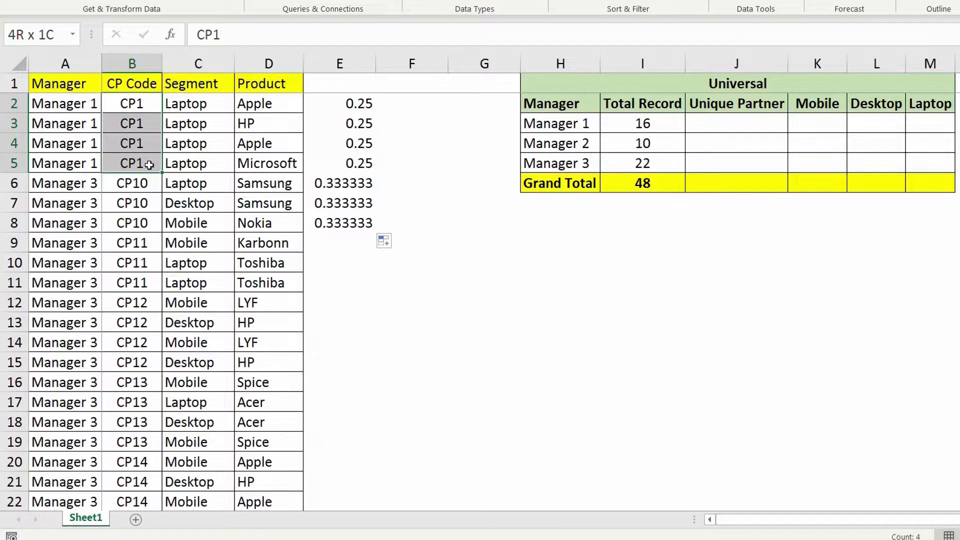
drag(368, 105, 365, 168)
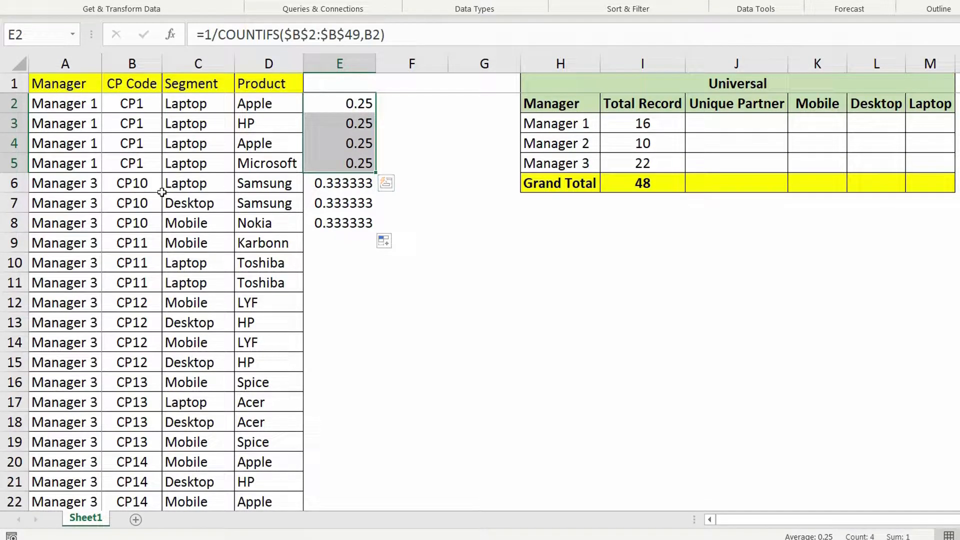
drag(129, 185, 143, 230)
drag(333, 189, 357, 223)
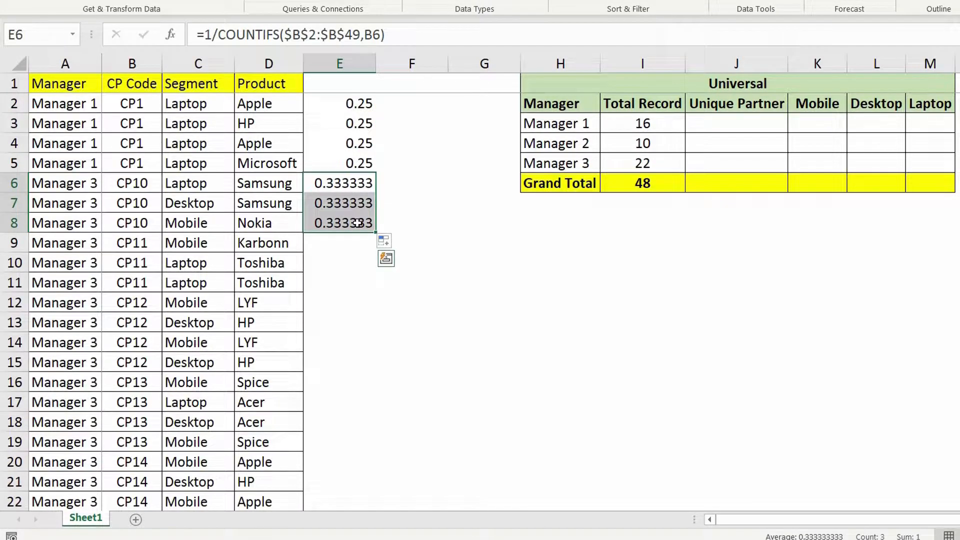
Step: Enter =SUM(E2:E5) in F2 to total the CP1 fractions
click(419, 98)
text(=SUM()
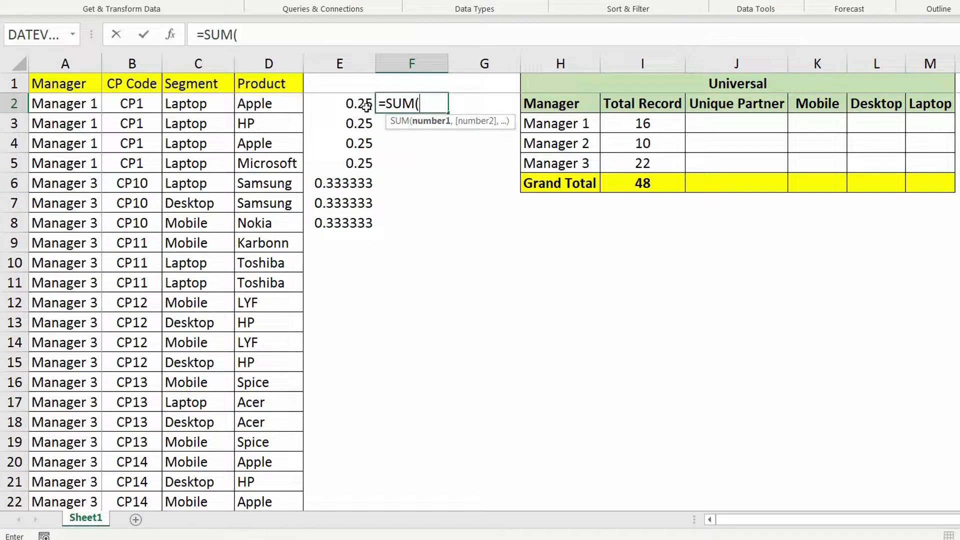
drag(364, 104, 362, 161)
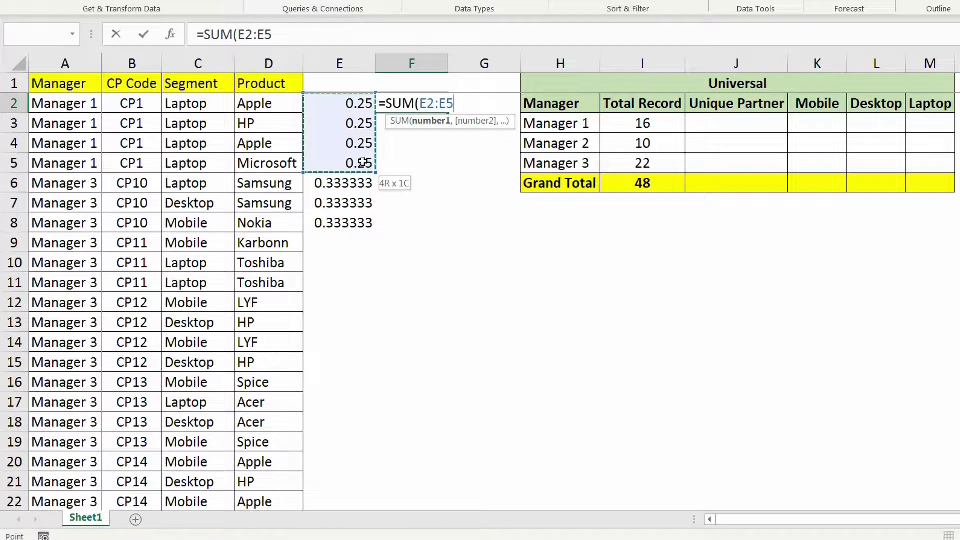
text())
key(Return)
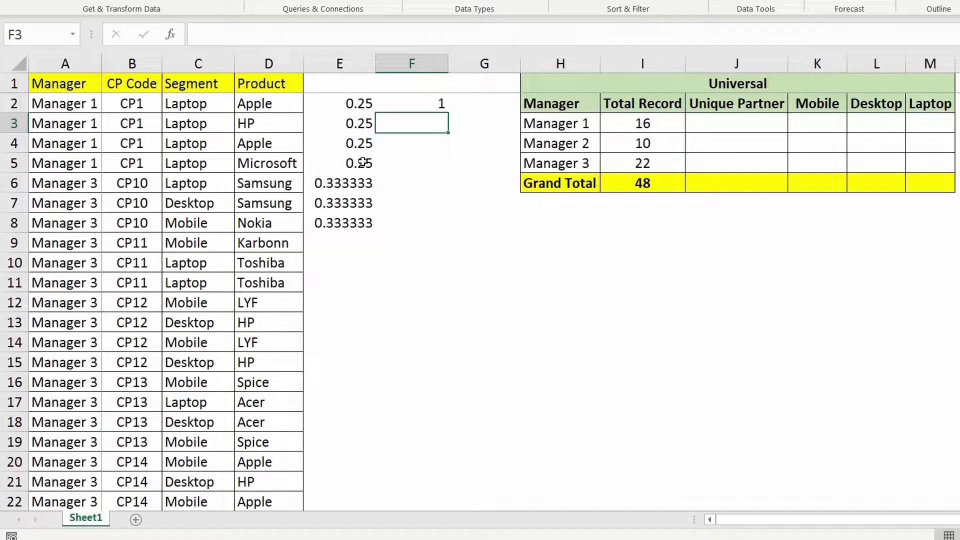
Step: Sum the CP10 fractions E6:E8 in cell F6
click(415, 183)
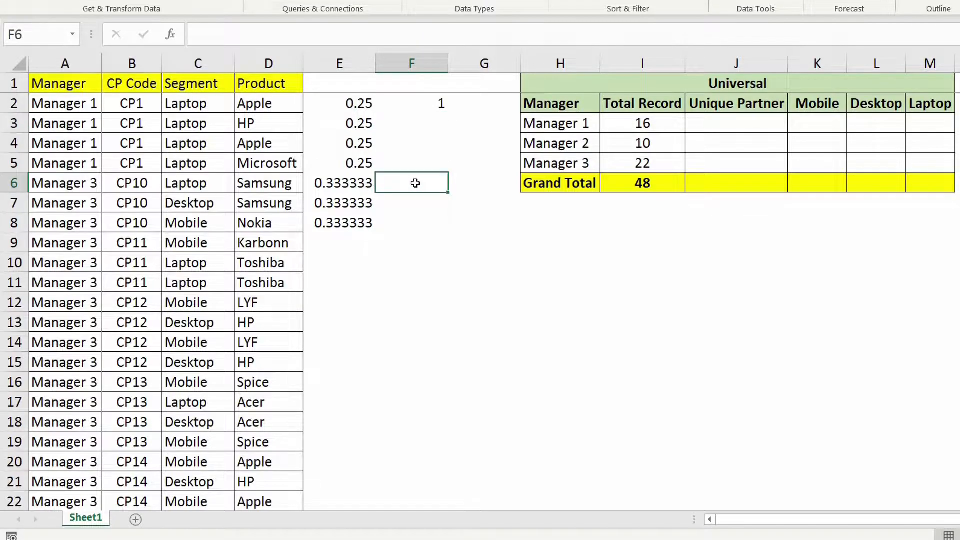
text(=SUM()
drag(359, 183, 357, 220)
text())
key(Return)
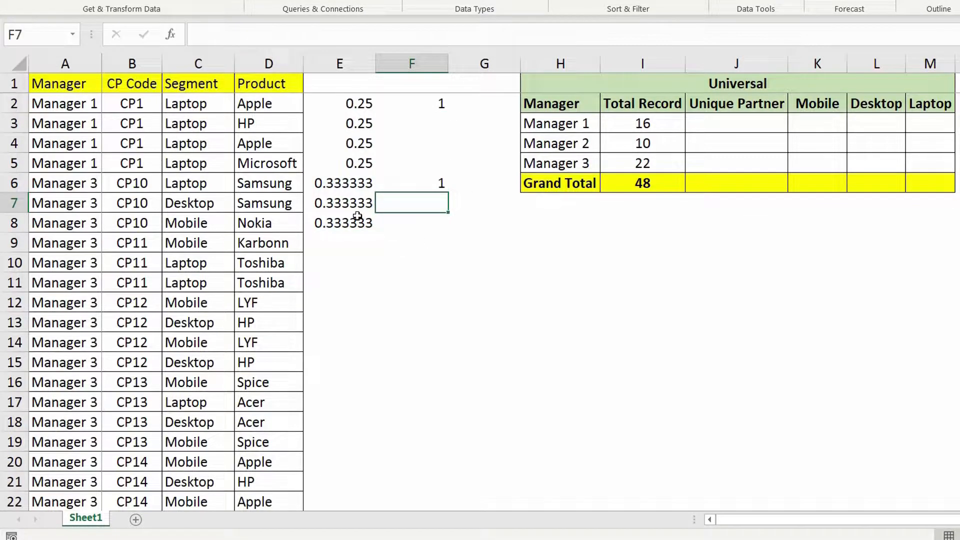
Step: Fill the 1/COUNTIFS formula from E2 down column E for the remaining data rows
click(356, 96)
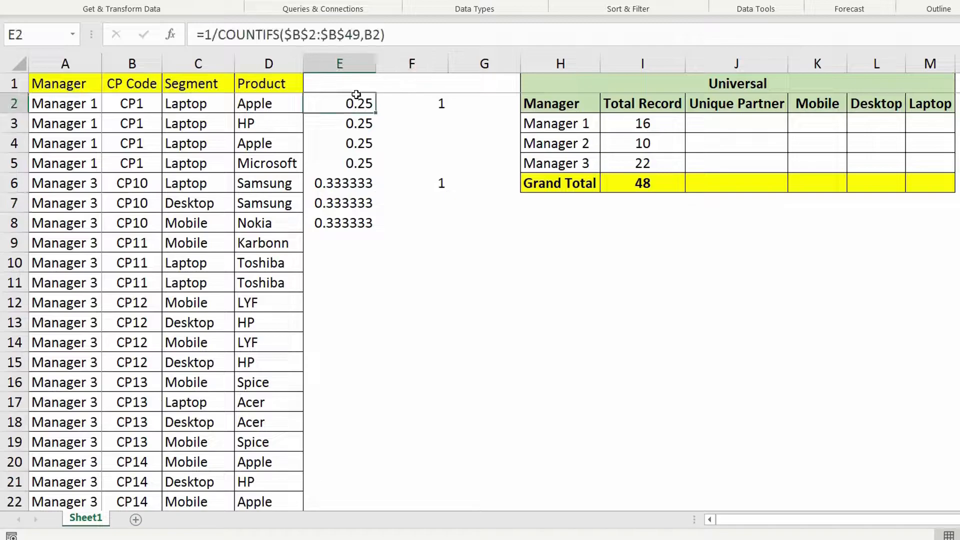
drag(375, 135, 350, 476)
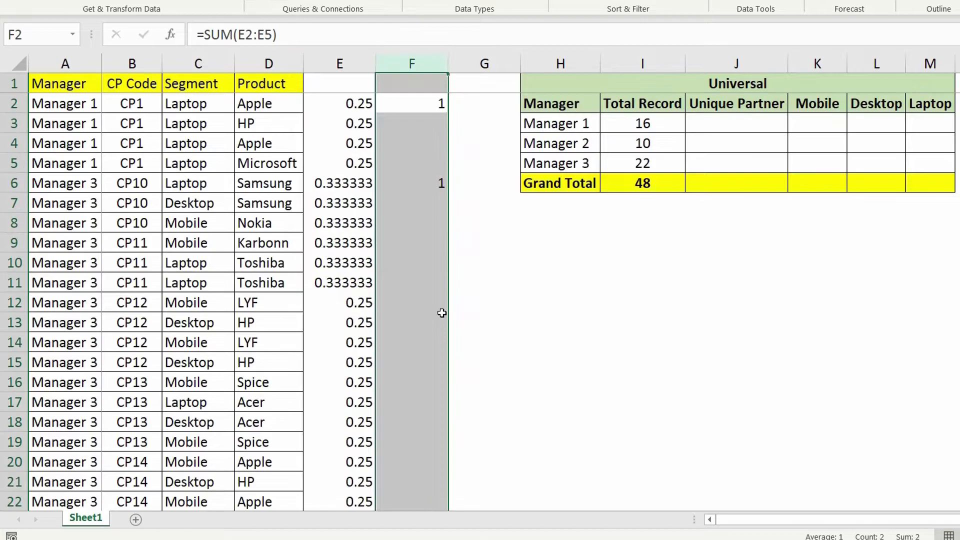
Step: Examine the fractions in column E together with the Manager 1 rows A2:A5
drag(358, 120, 355, 366)
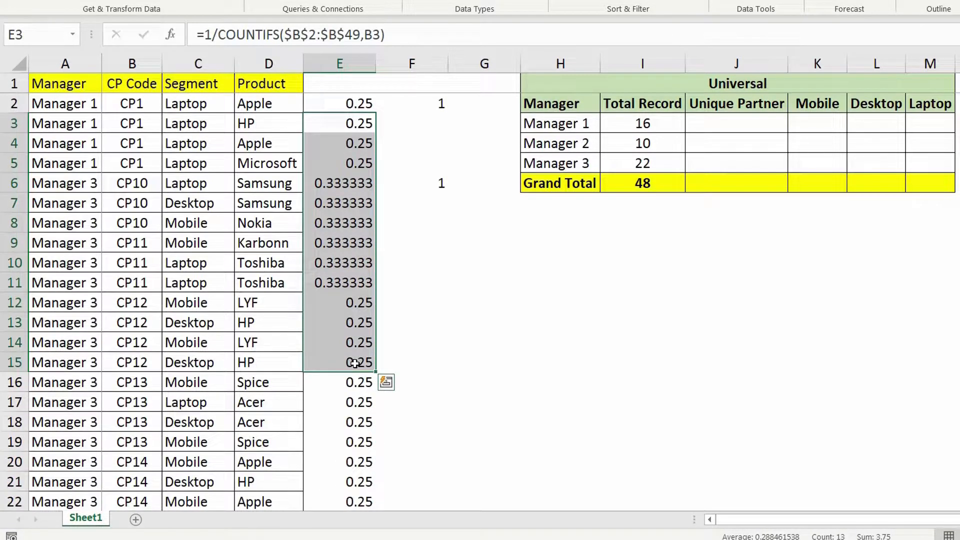
click(345, 203)
drag(76, 100, 75, 165)
click(374, 107)
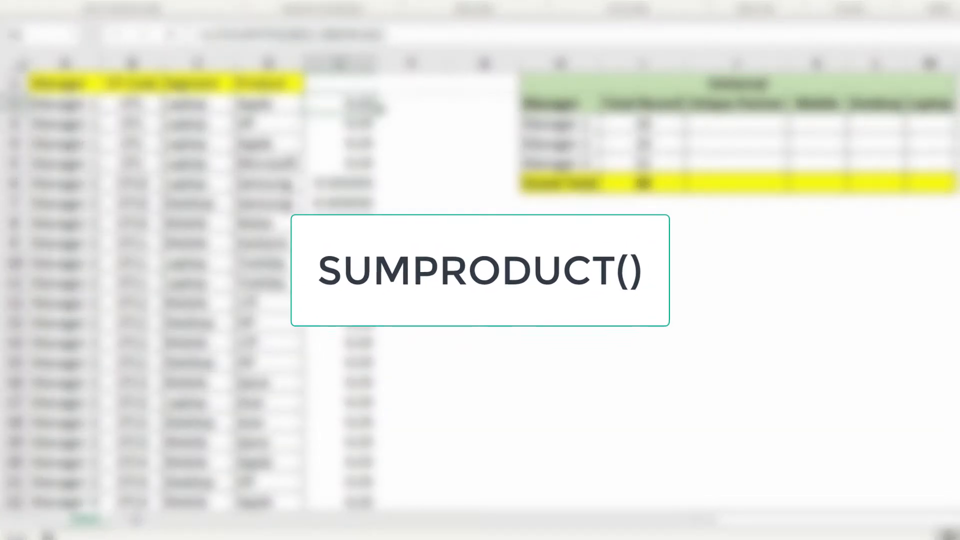
Step: Start a SUMPRODUCT formula in J3 that compares H3 with the absolute manager range $A$2:$A$49
click(707, 123)
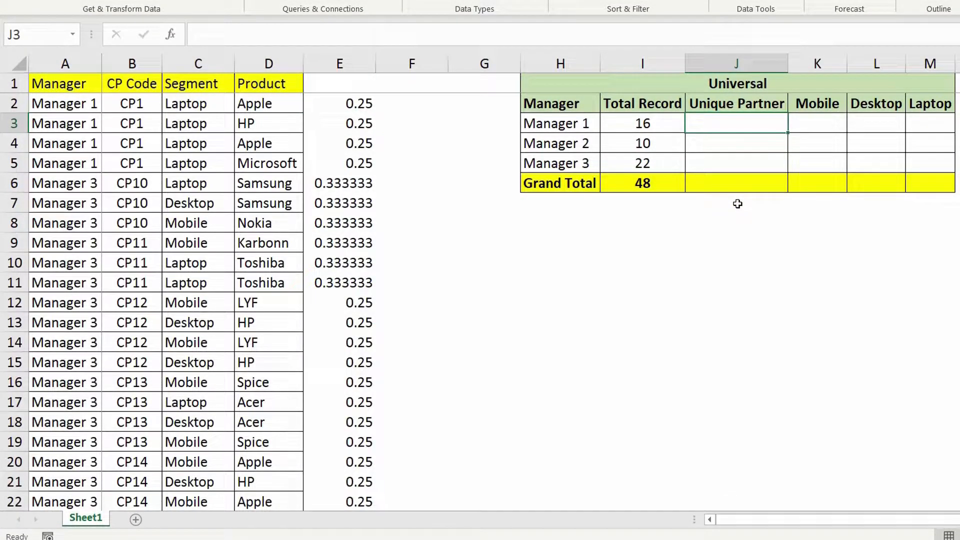
text(=sumpro)
key(Tab)
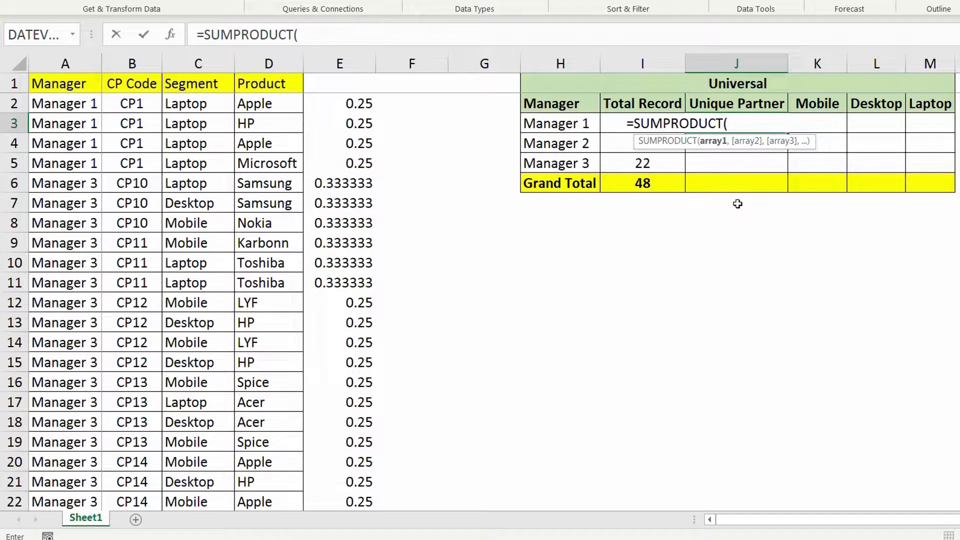
click(588, 124)
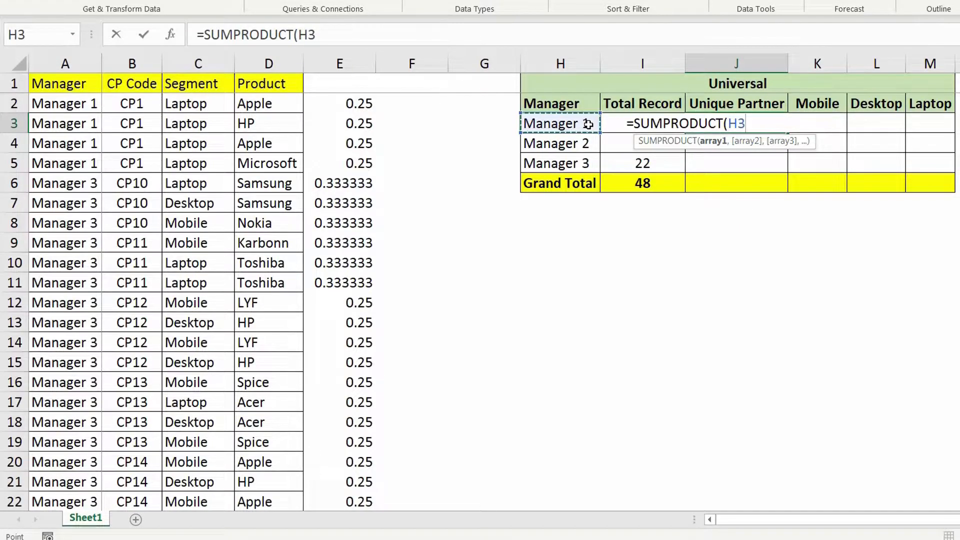
text(=)
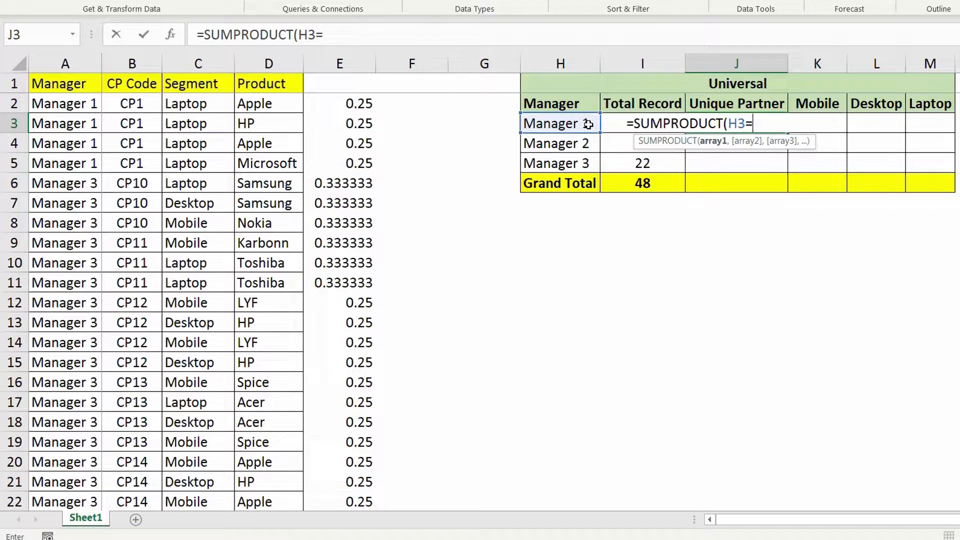
click(79, 83)
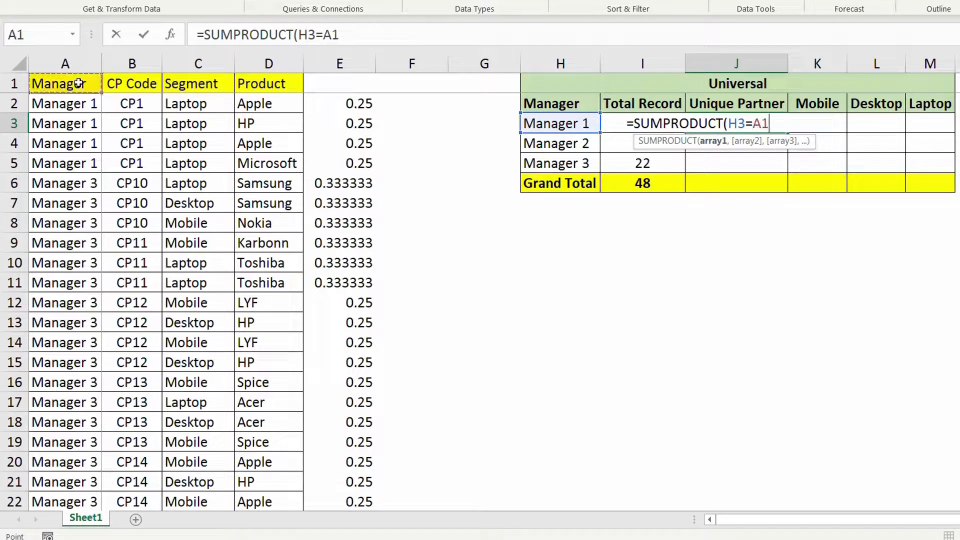
key(Down)
key(ctrl+shift+Down)
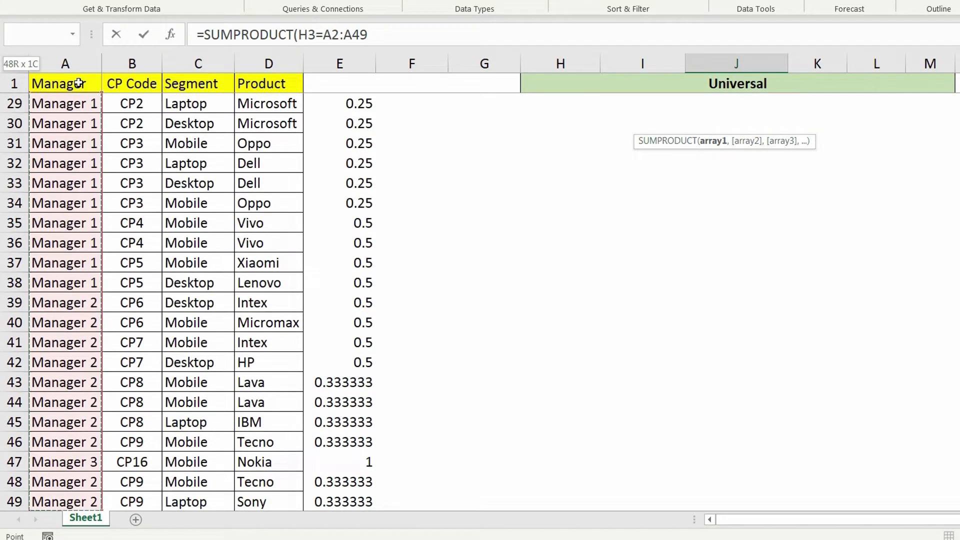
key(F4)
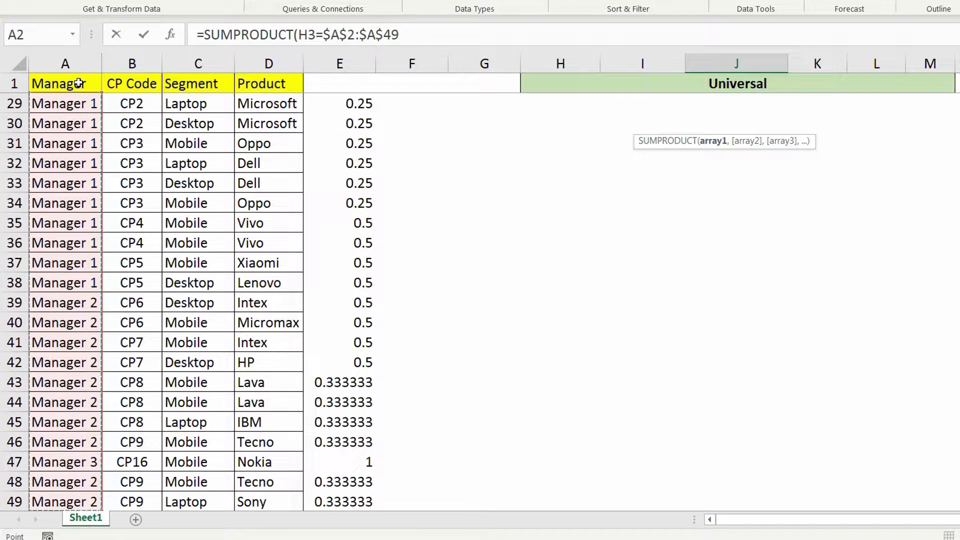
Step: Evaluate the H3=$A$2:$A$49 comparison inside the formula to inspect its array, and restore the original expression
click(317, 35)
drag(317, 35, 440, 39)
key(F9)
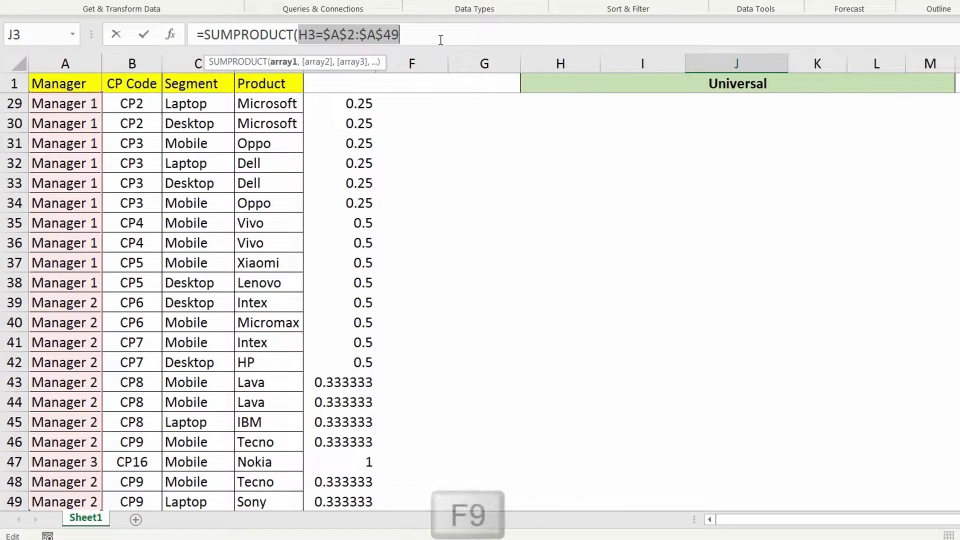
scroll(725, 208, up, 9)
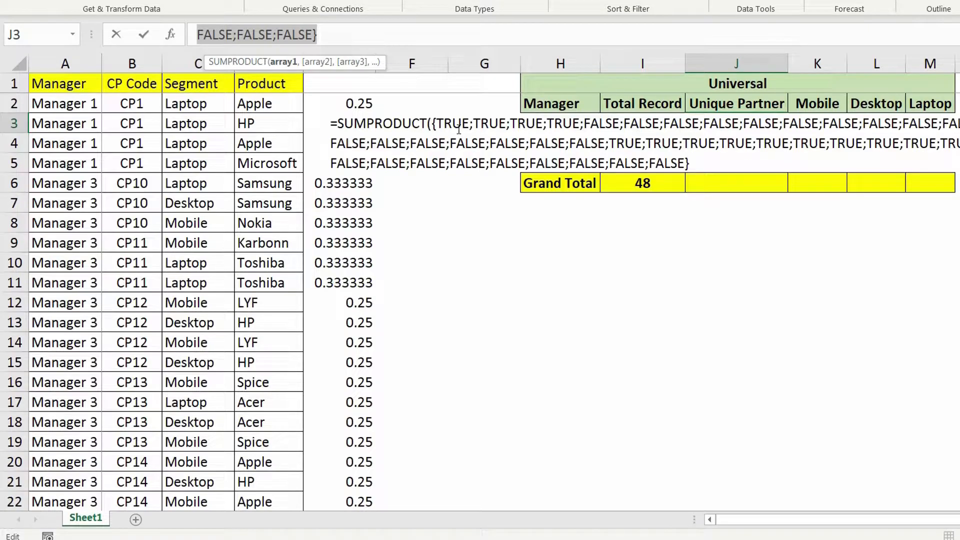
key(ctrl+z)
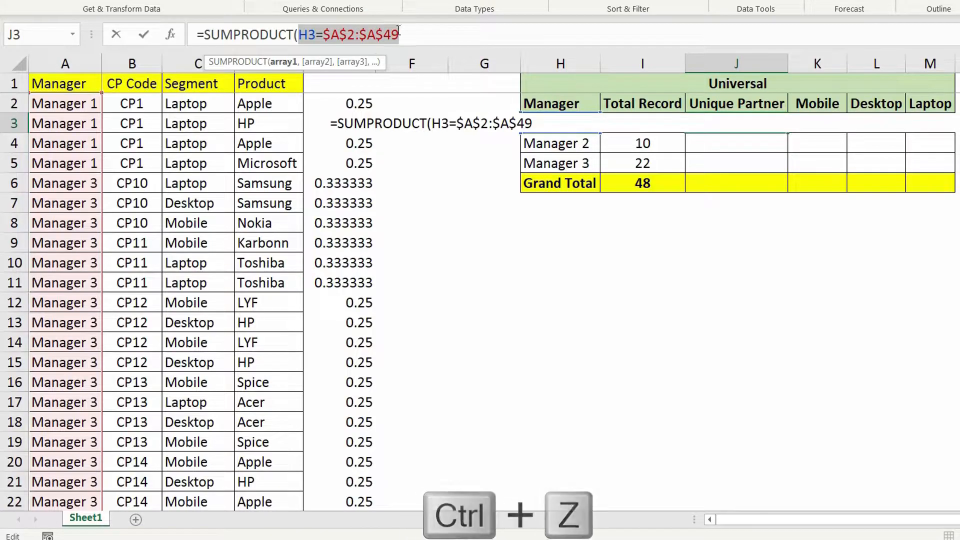
Step: Enclose the H3=$A$2:$A$49 comparison in parentheses and multiply it by 1 as the first SUMPRODUCT array
click(432, 39)
text())
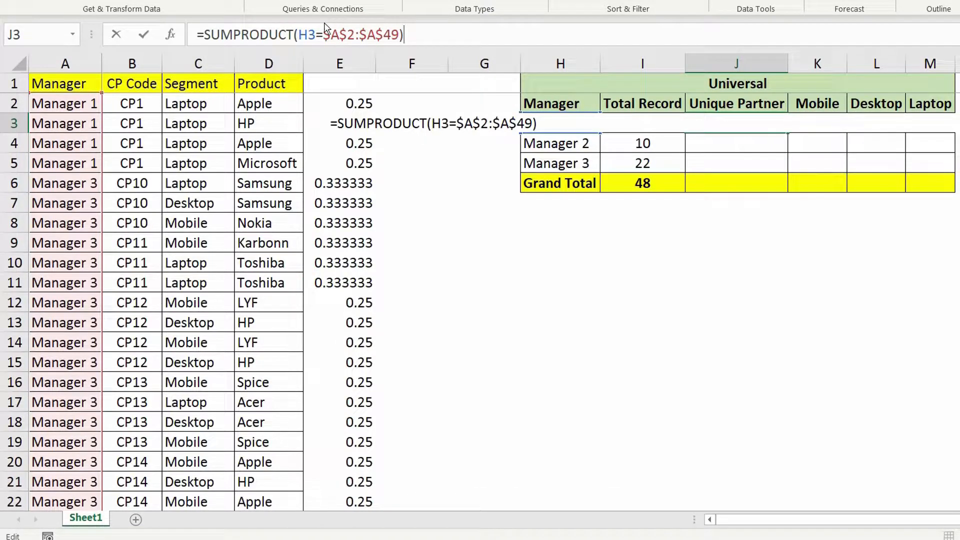
click(304, 34)
text(()
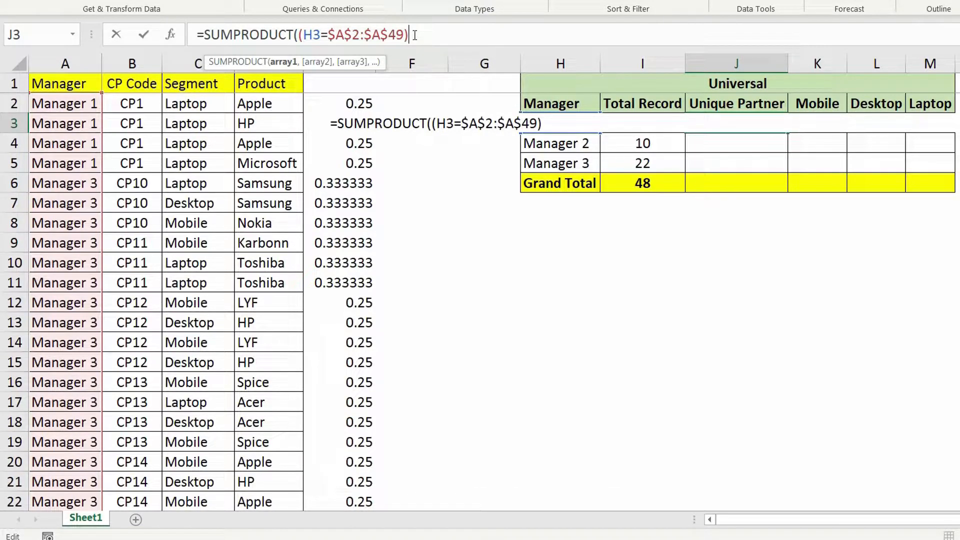
text(*1,)
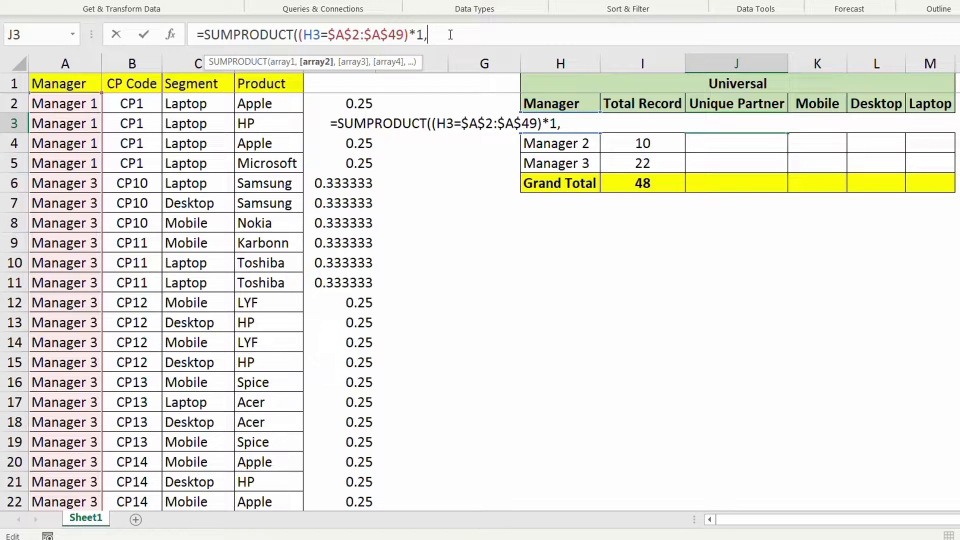
Step: Complete the J3 formula with $E$2:$E$49 as the second array and fill it down to J5
click(357, 99)
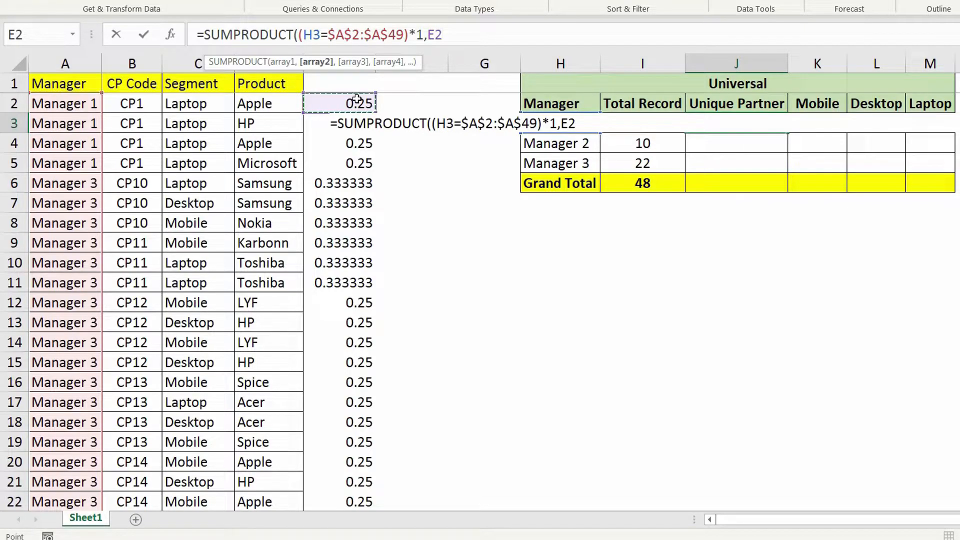
key(ctrl+shift+Down)
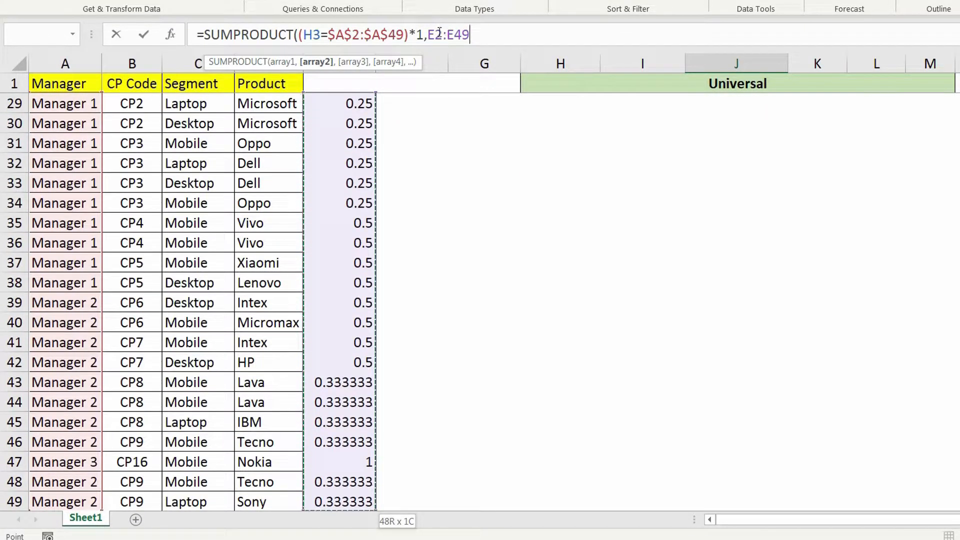
key(F4)
text())
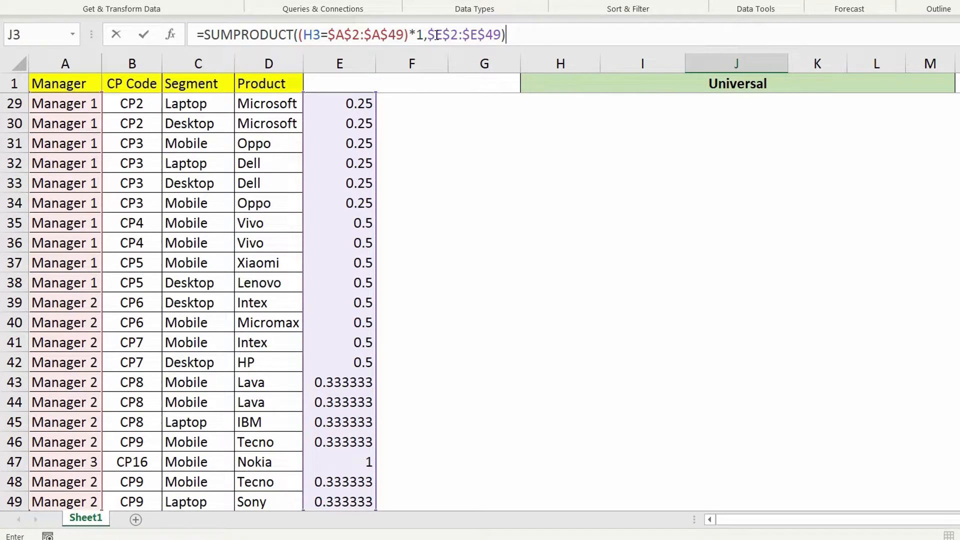
key(Return)
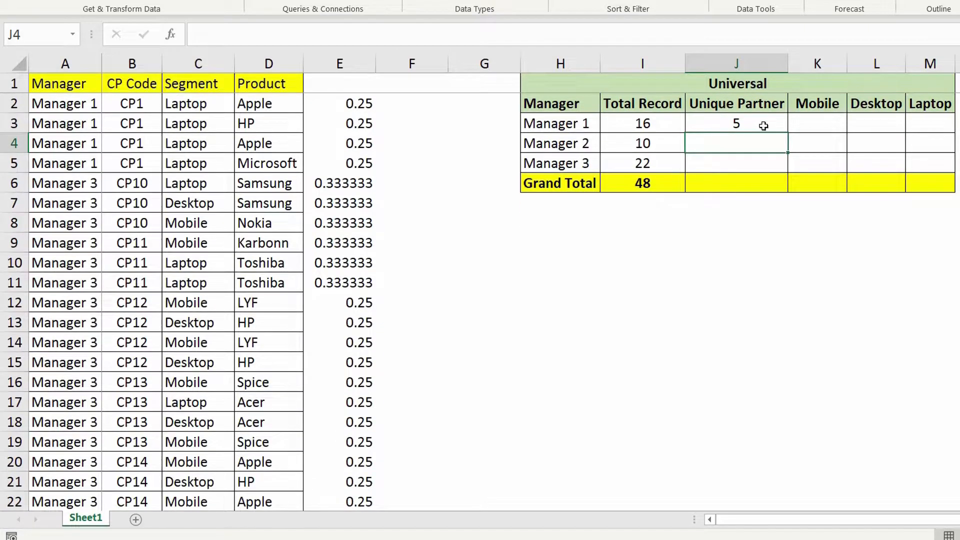
click(764, 126)
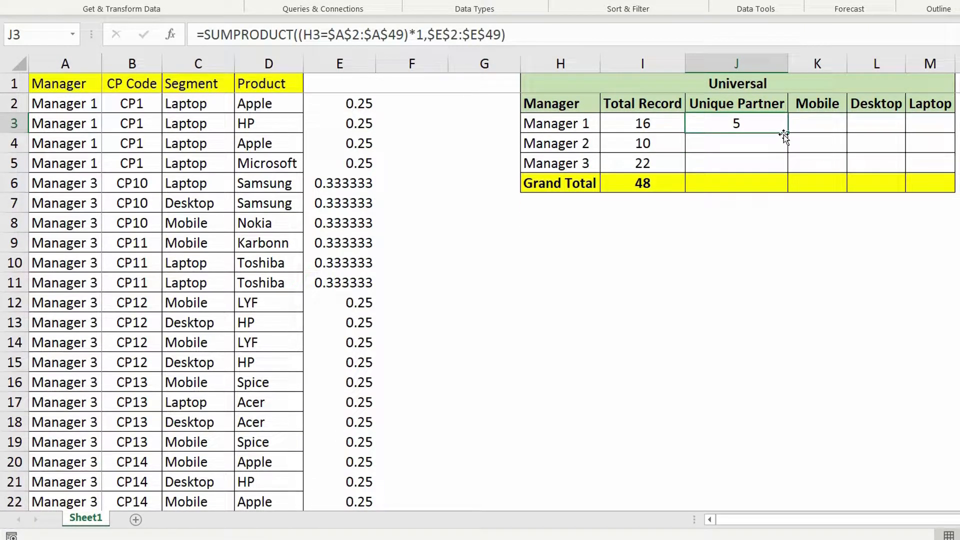
drag(791, 132, 789, 167)
Step: Total the unique partner counts in the Grand Total row with =SUM(J3:J5) in J6
click(766, 182)
key(alt+equal)
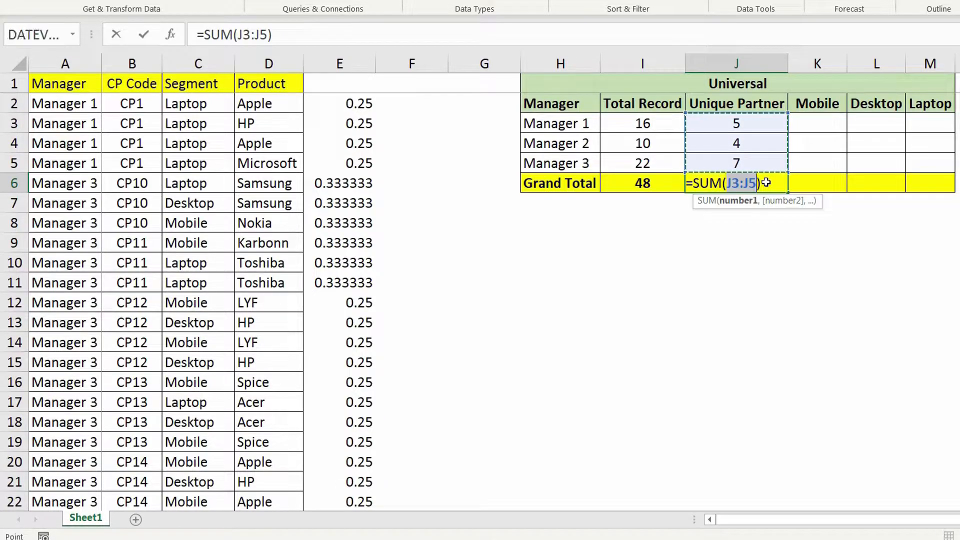
key(Return)
Step: Review the CP Code column and the first source rows with their column E fractions
click(142, 85)
key(ctrl+shift+Down)
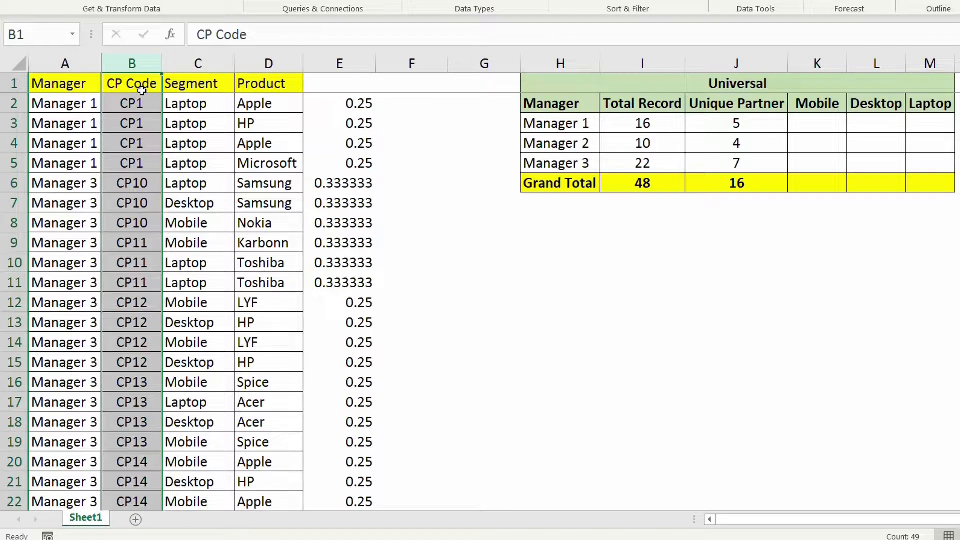
drag(82, 83, 311, 211)
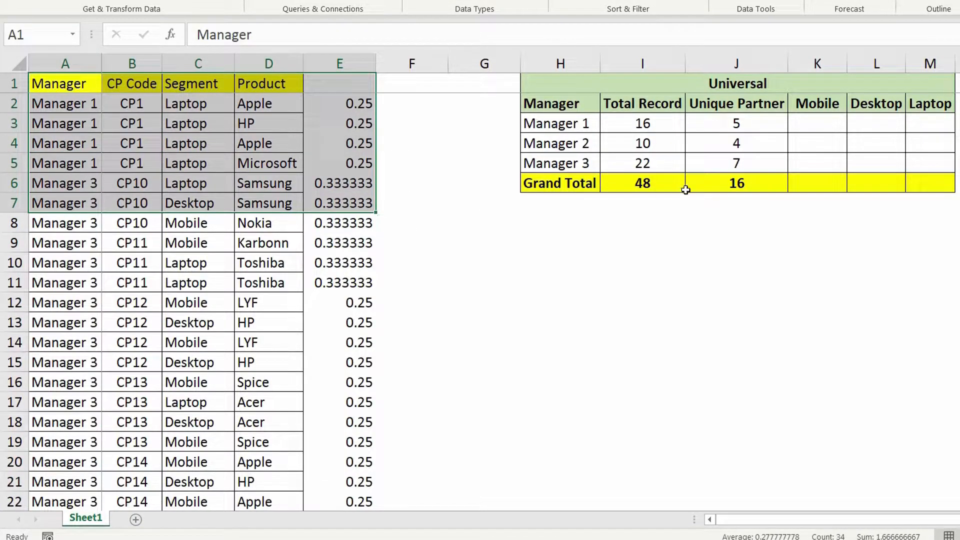
Step: Clear the unique partner formulas from J3:J5
drag(738, 122, 741, 166)
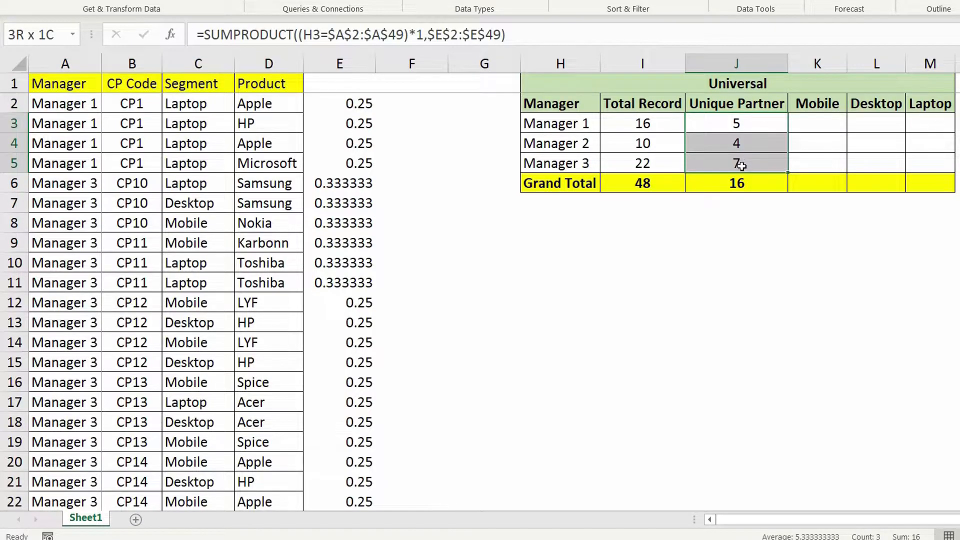
key(F2)
key(Escape)
key(Delete)
Step: Begin the formula =SUMPRODUCT((H3=$A$2:$A$49)*1 in J3 for Manager 1's unique partners
text(=sumpro)
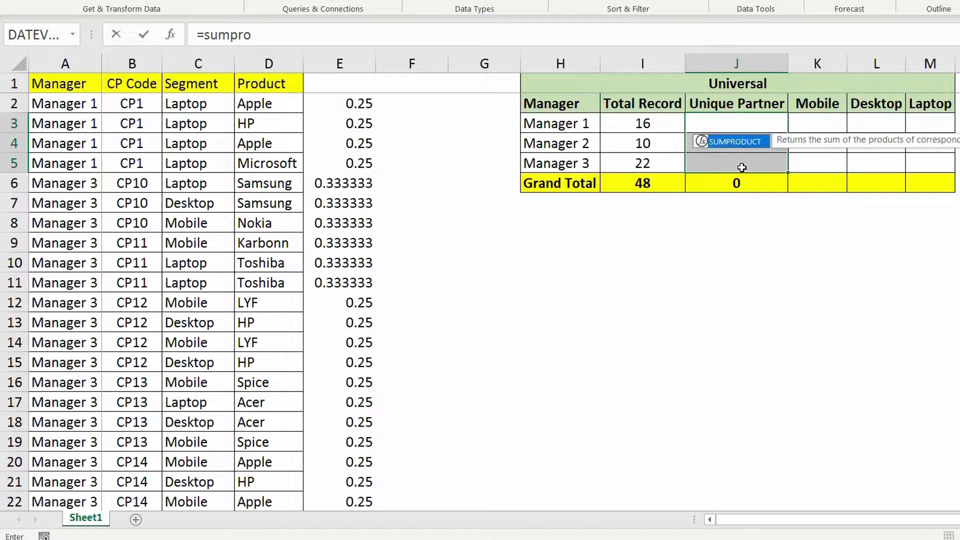
key(Tab)
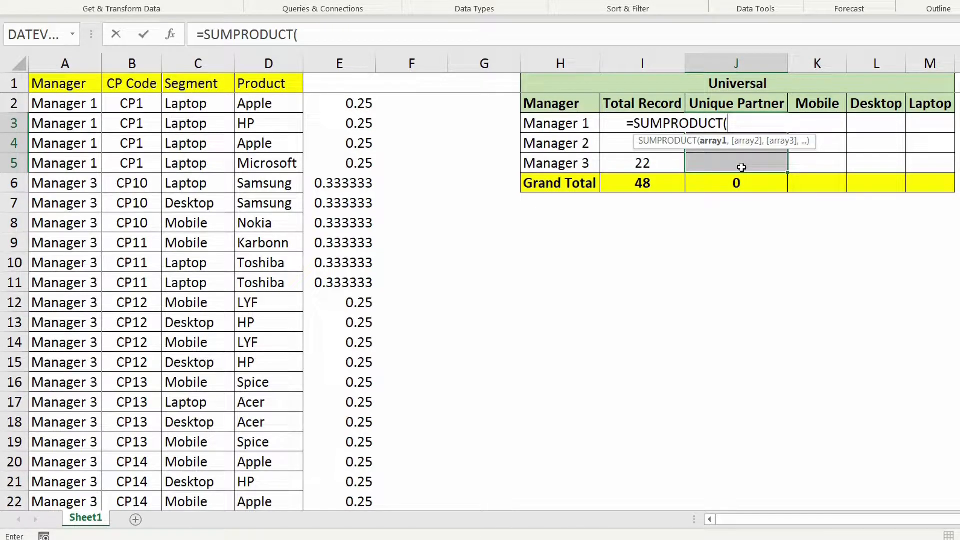
text(()
click(580, 121)
text(=)
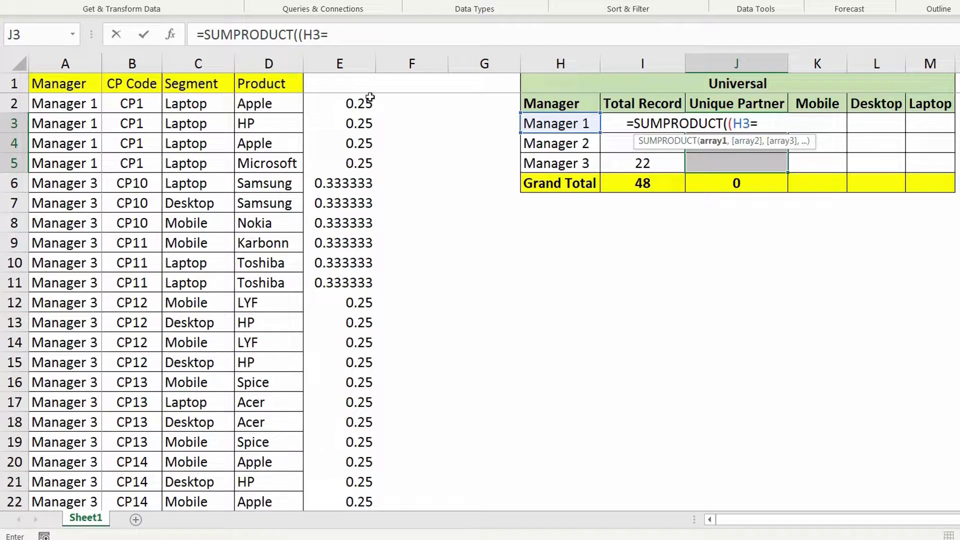
click(72, 102)
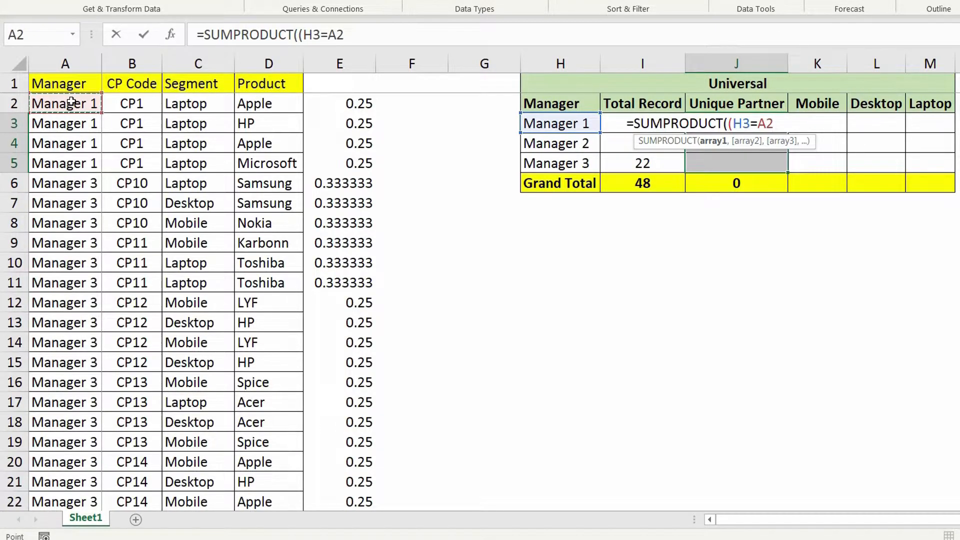
key(ctrl+shift+Down)
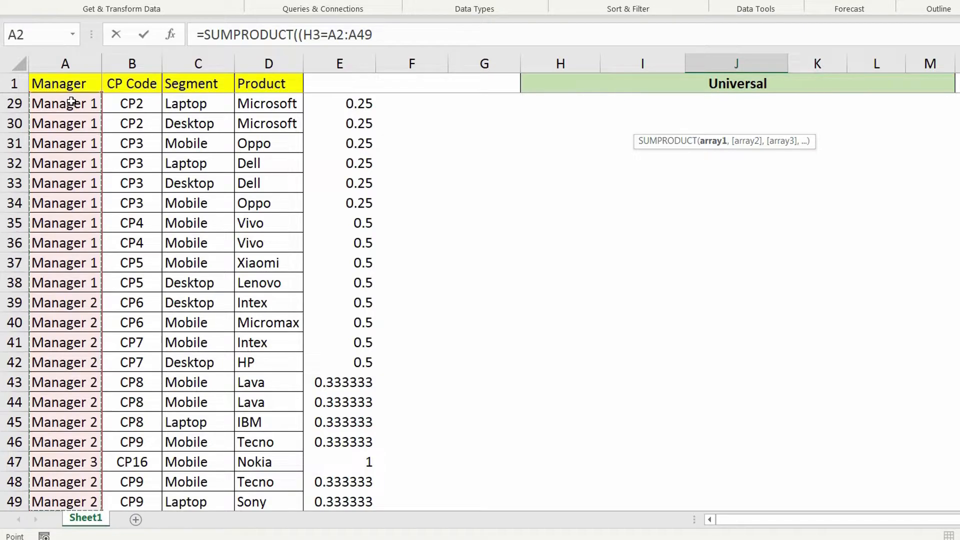
key(F4)
text()*1)
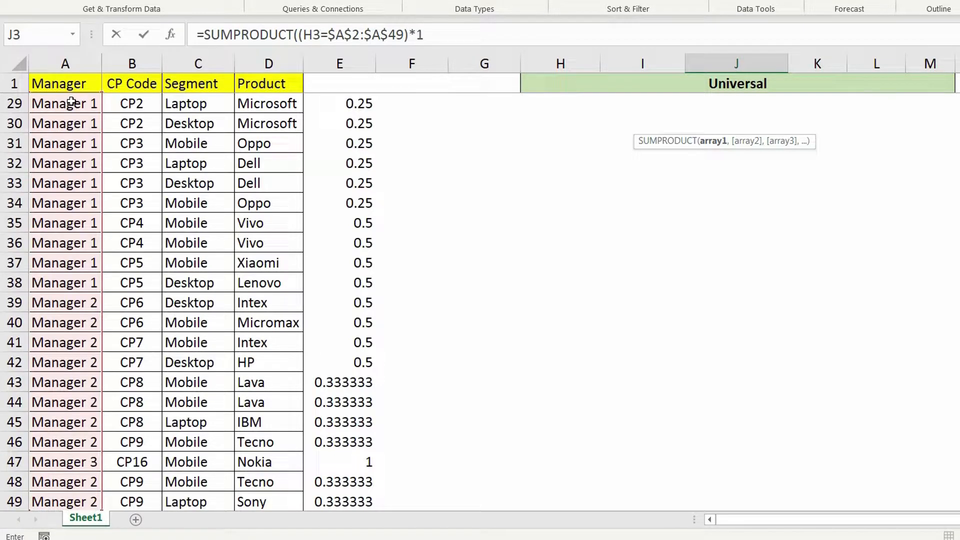
Step: Add the absolute range $E$2:$E$49 as the second SUMPRODUCT array and enter the formula in J3
text(,)
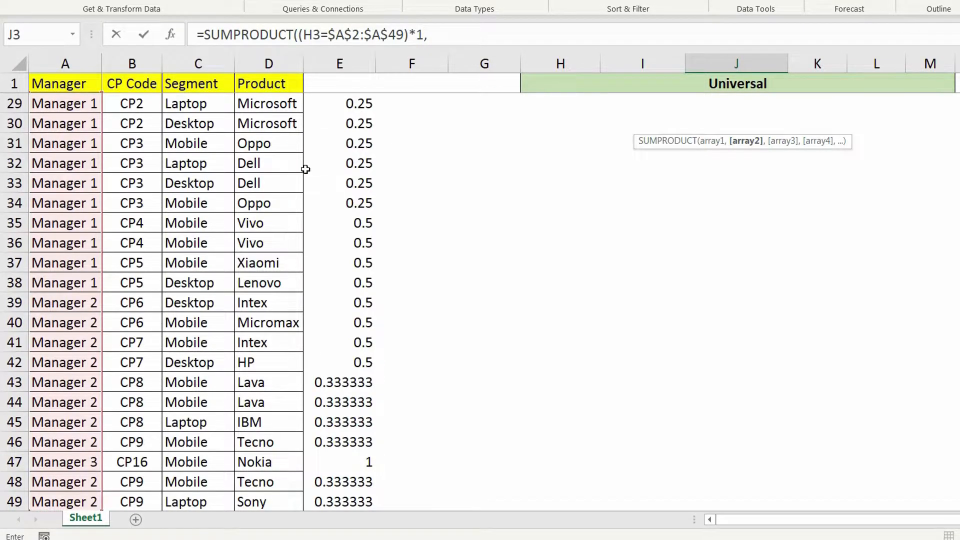
scroll(292, 184, up, 9)
click(356, 108)
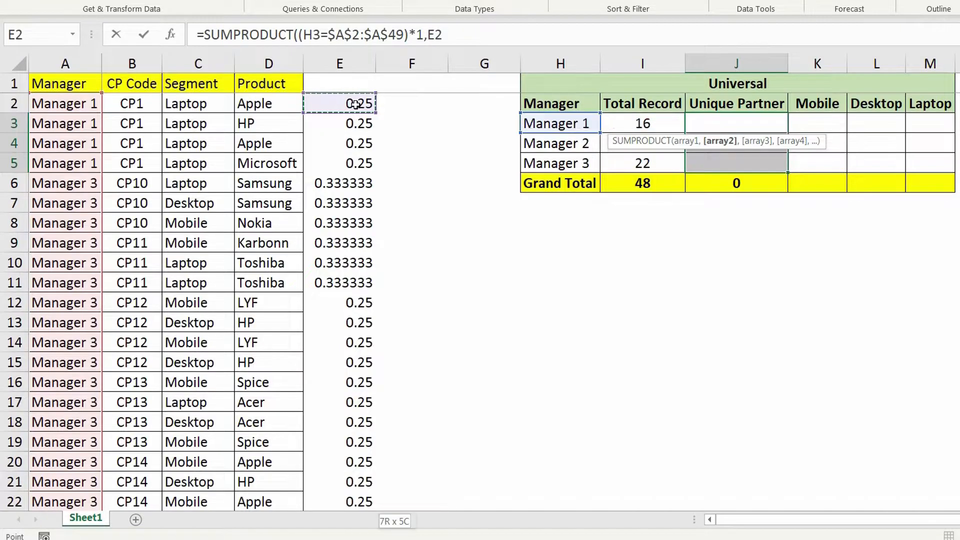
key(ctrl+shift+Down)
key(F4)
key(Return)
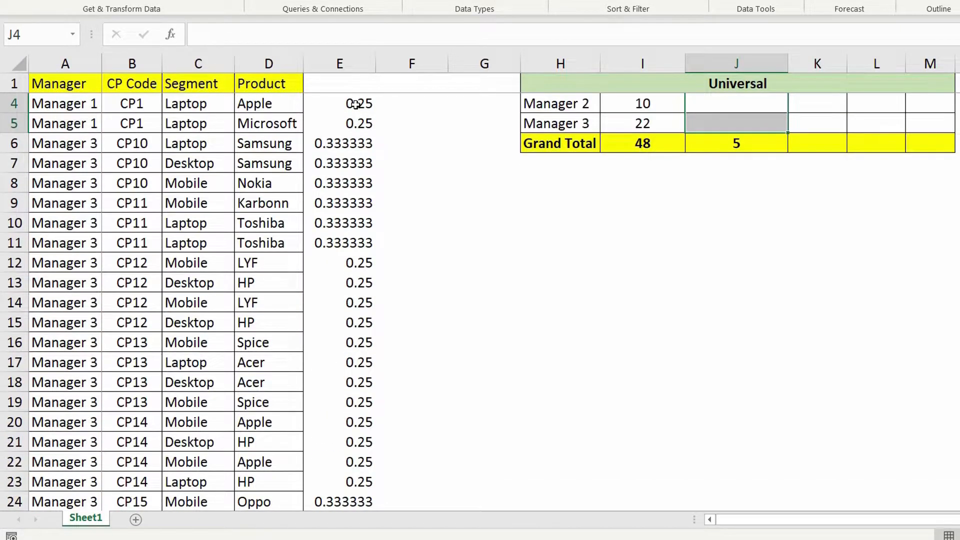
Step: Fill the SUMPRODUCT formula from J3 down to J5 for Manager 2 and Manager 3
key(Up)
key(Up)
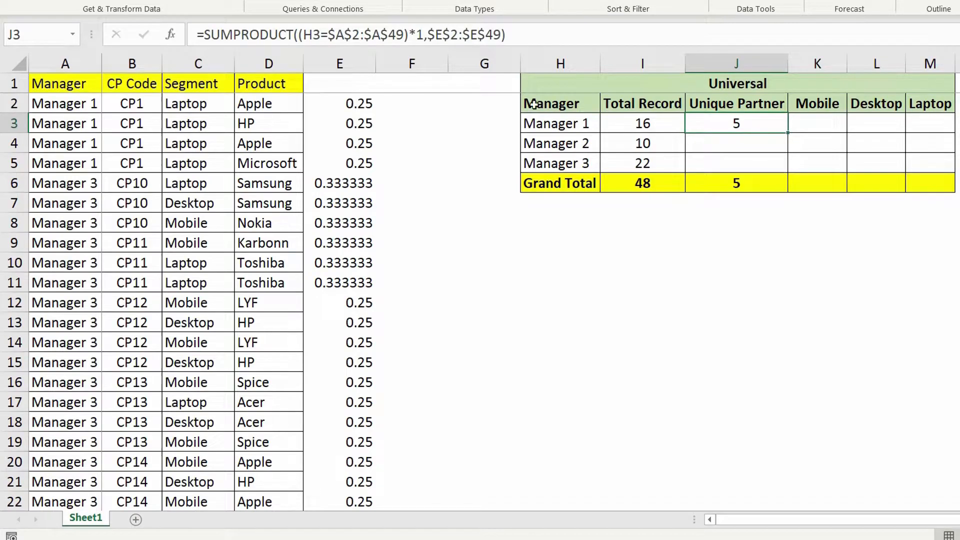
drag(788, 132, 791, 164)
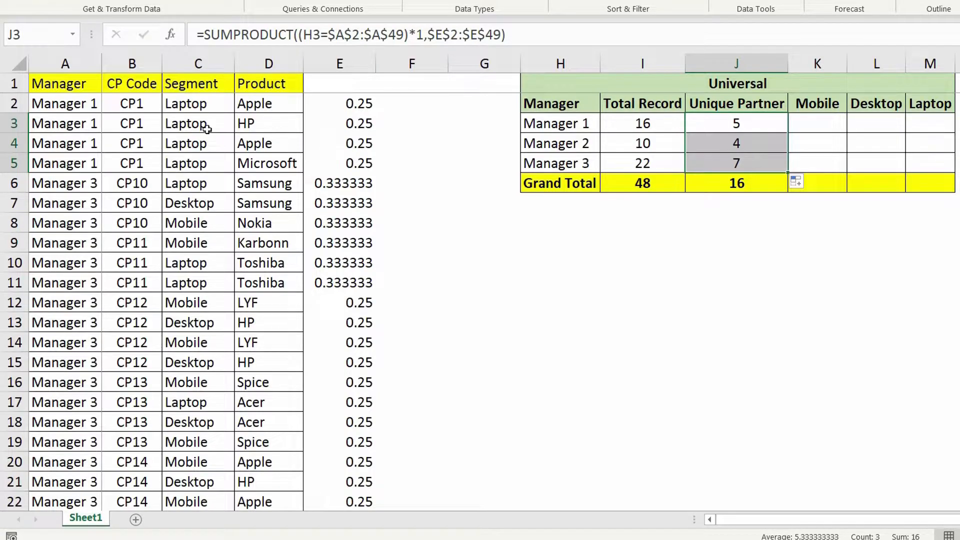
drag(195, 104, 198, 264)
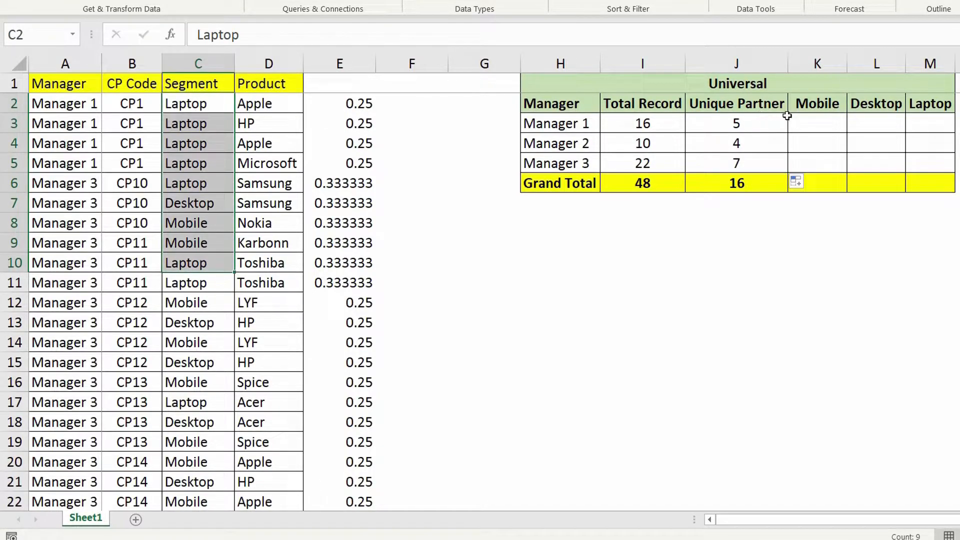
click(829, 118)
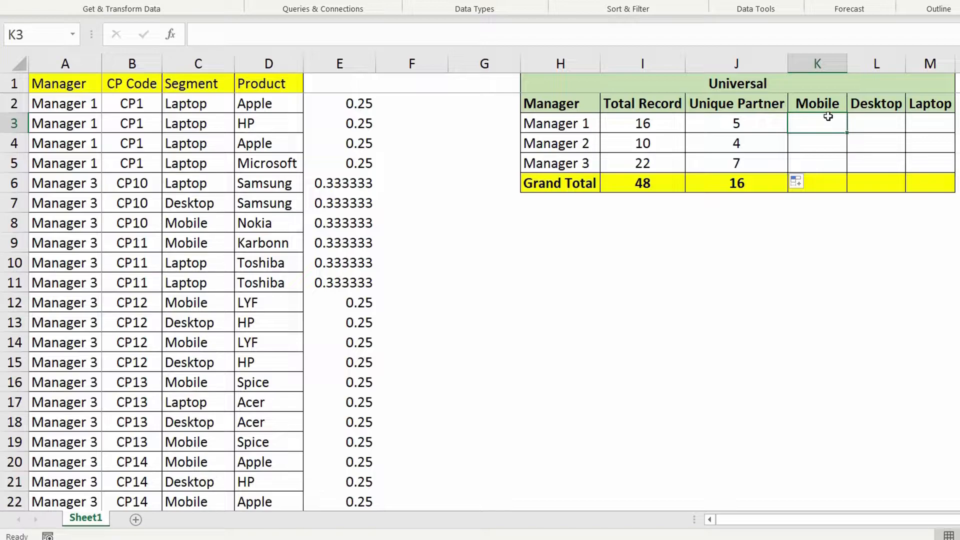
drag(368, 102, 351, 268)
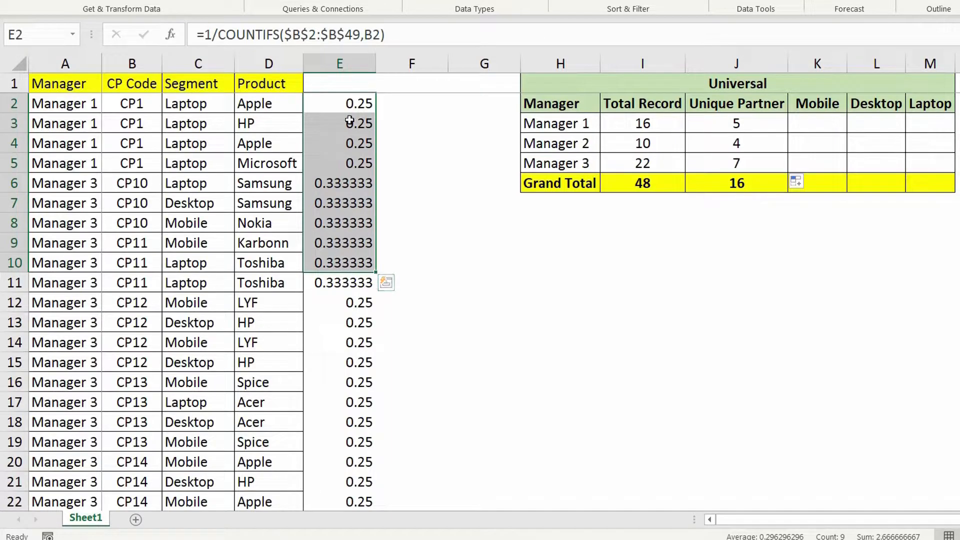
Step: Copy the formula =1/COUNTIFS($B$2:$B$49,B2) from E2 into F2 and keep it open for editing
double_click(350, 105)
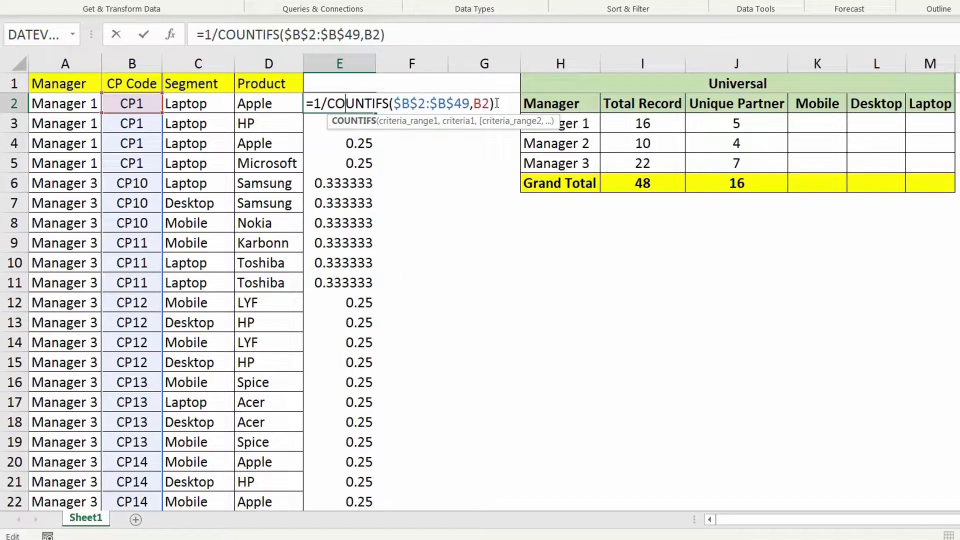
click(424, 104)
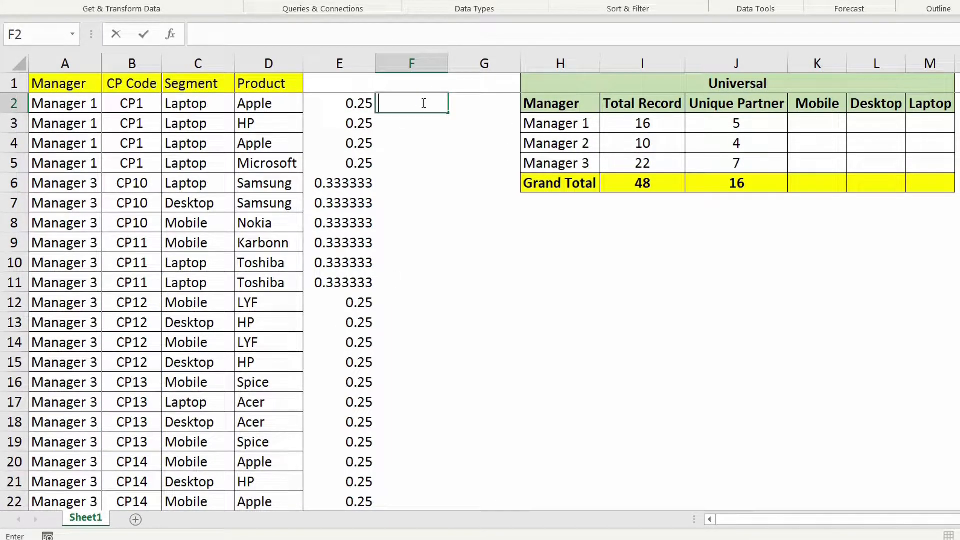
text(=1/COUNTIFS($B$2:$B$49,B2))
key(F2)
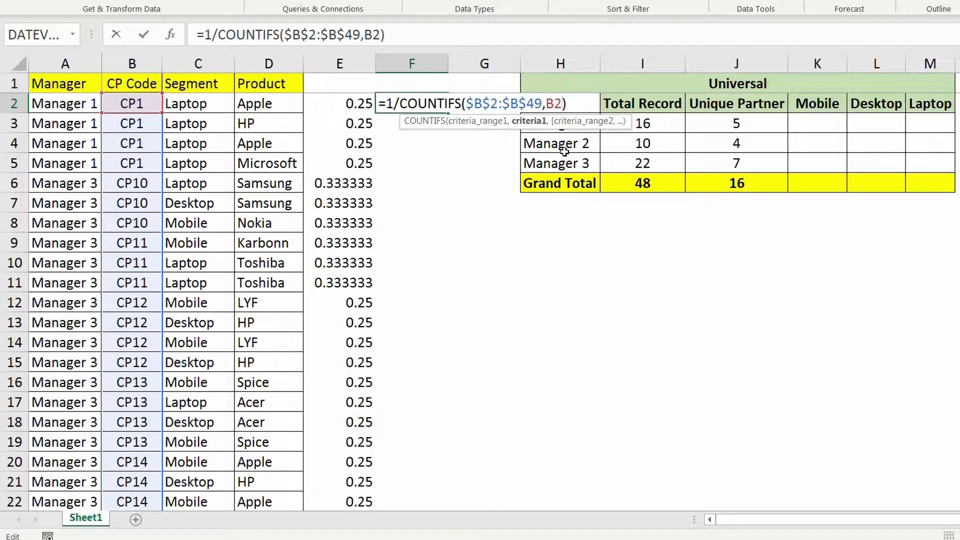
Step: Extend the F2 COUNTIFS with the segment criteria $C$2:$C$49,C2 and enter the formula
text(,)
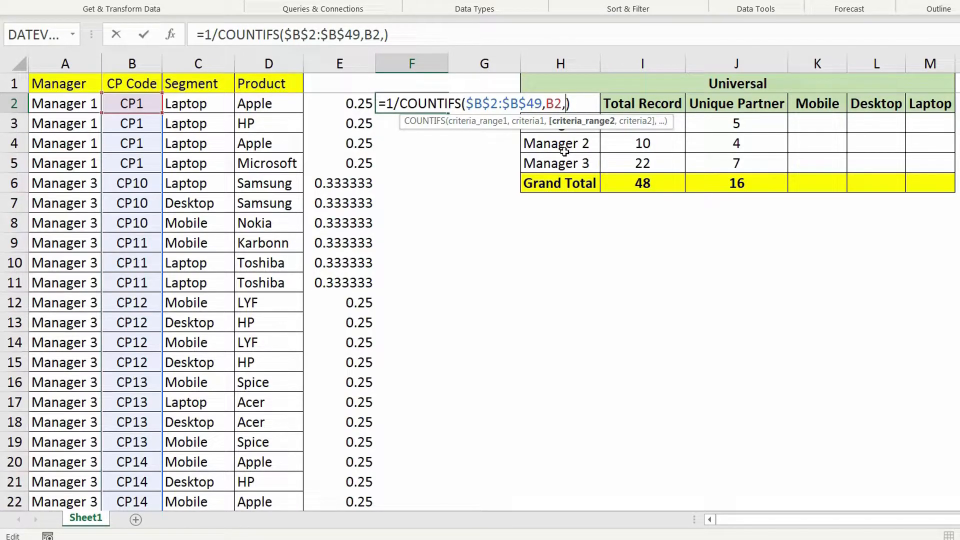
click(220, 103)
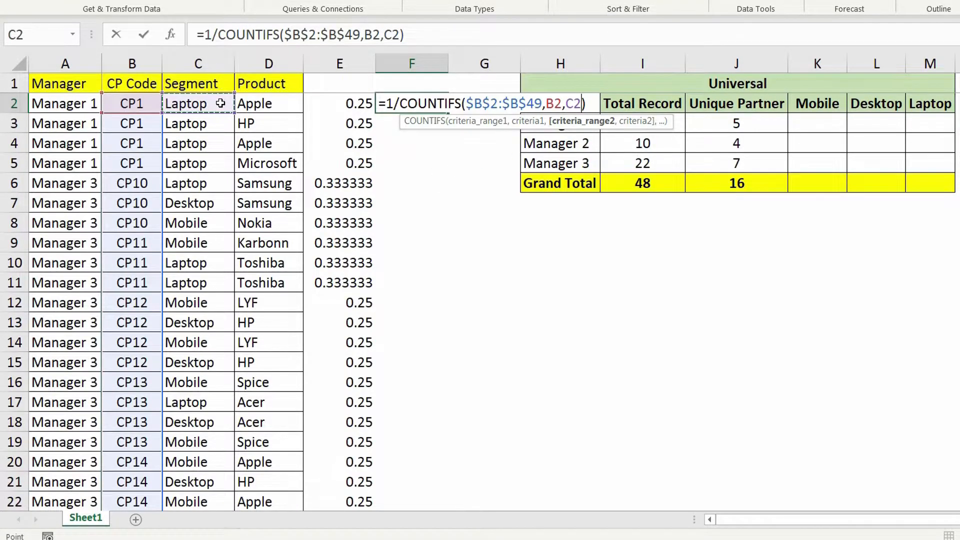
key(ctrl+shift+Down)
key(F4)
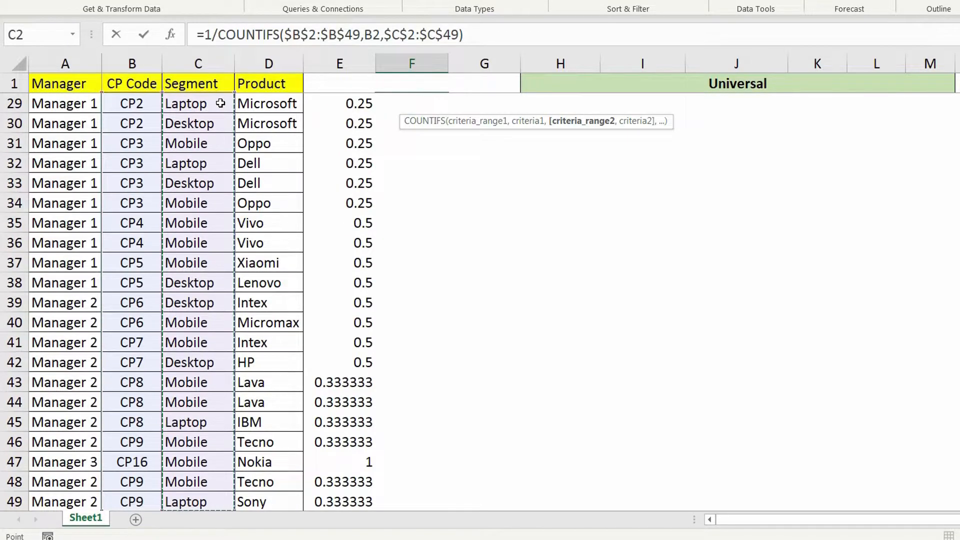
text(,)
click(199, 104)
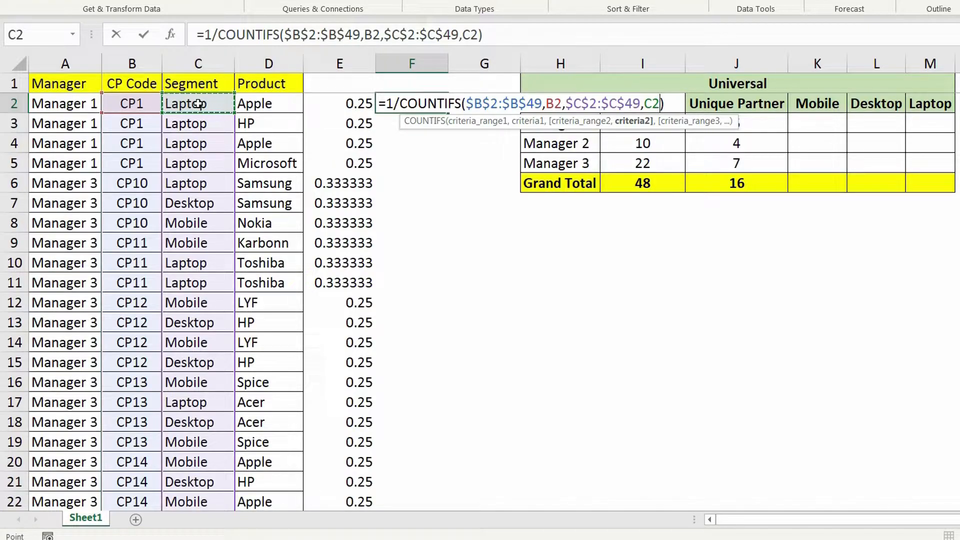
key(shift+Return)
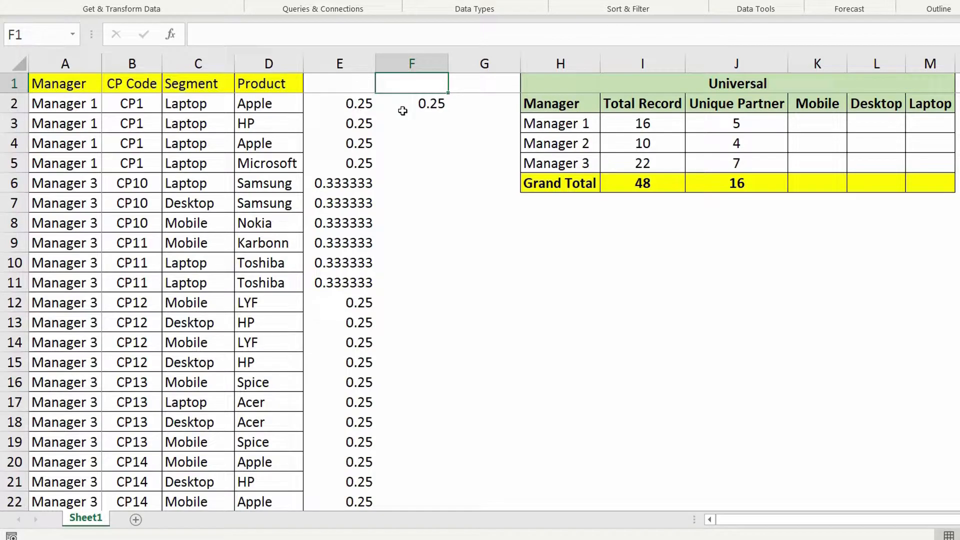
Step: Fill the F2 formula down column F to the last data row, 49
click(433, 106)
double_click(447, 112)
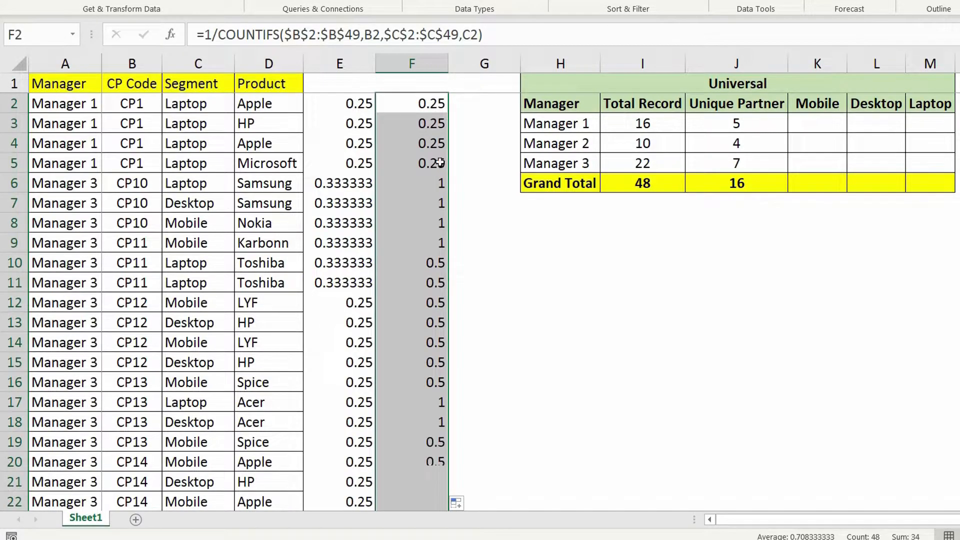
click(428, 140)
Step: Compare the helper fractions in columns E and F with the CP codes and segments of the CP10 and CP11 rows
click(356, 186)
drag(356, 220, 355, 281)
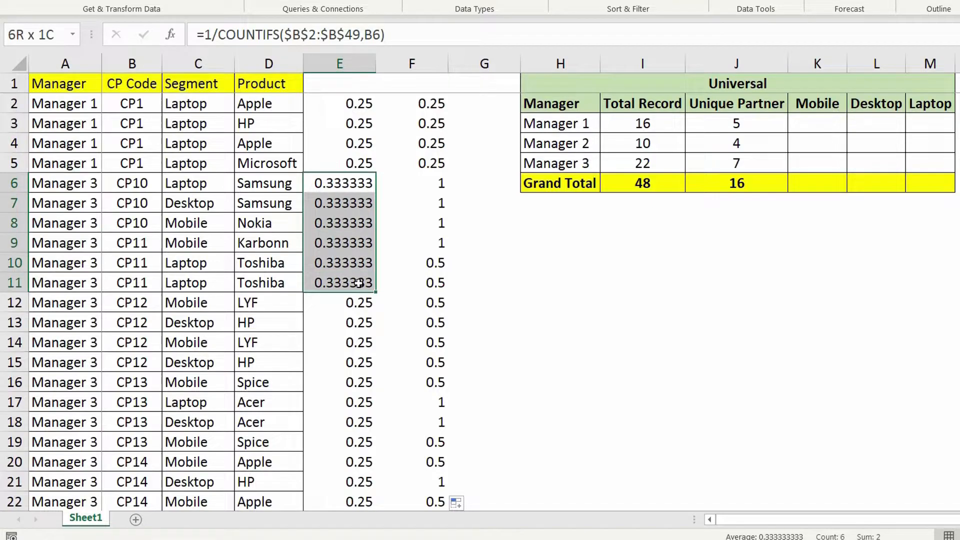
drag(440, 188, 140, 220)
drag(128, 186, 130, 219)
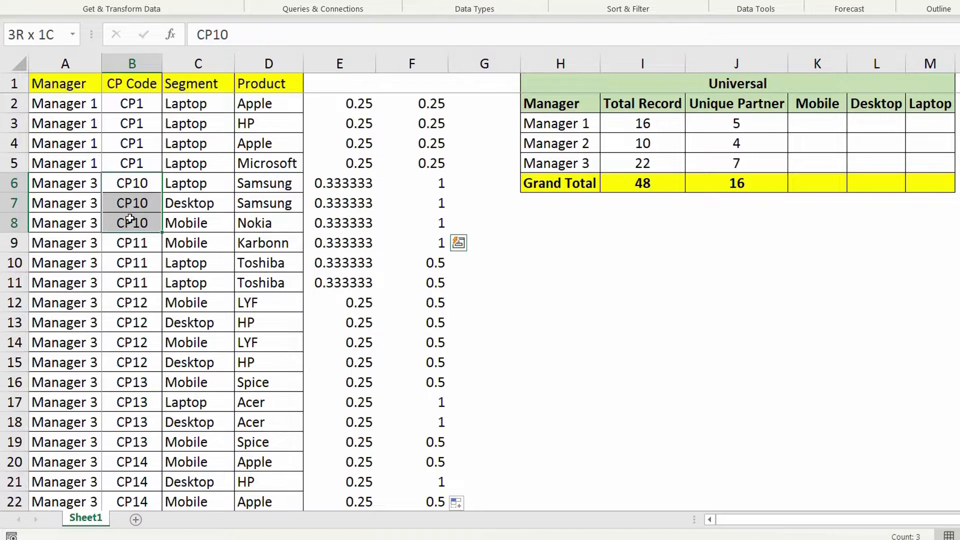
click(200, 186)
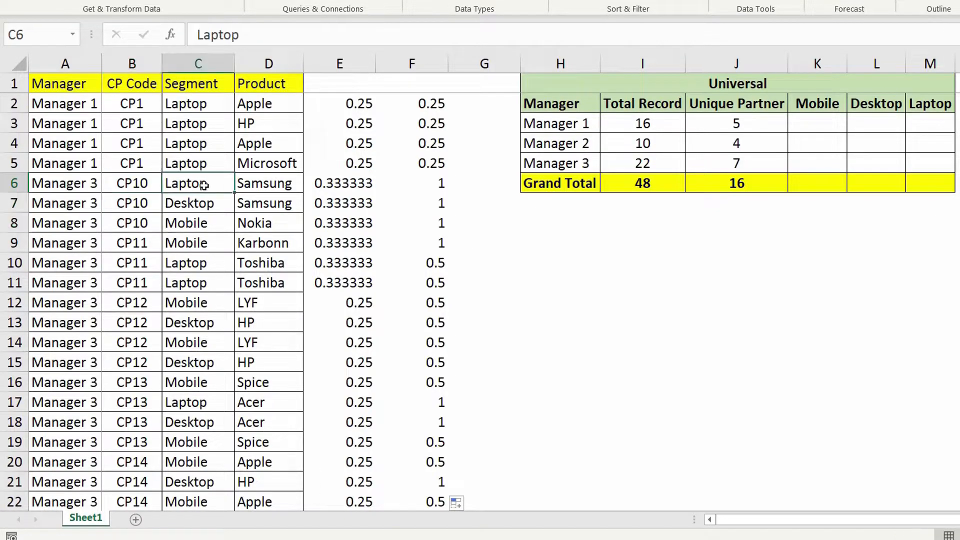
click(208, 221)
drag(134, 181, 250, 223)
click(425, 183)
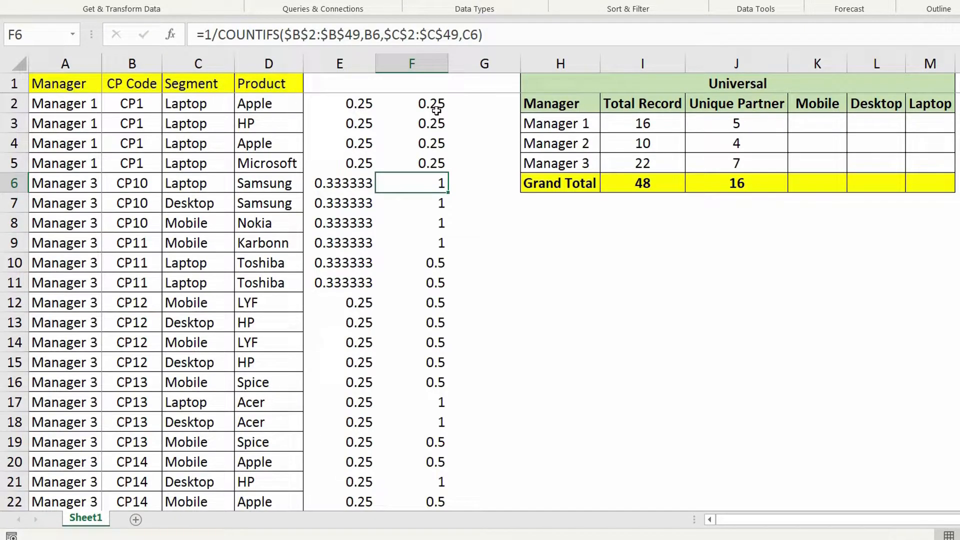
Step: Begin a SUMPRODUCT formula in K3 that compares the column-locked manager reference $H3
click(817, 118)
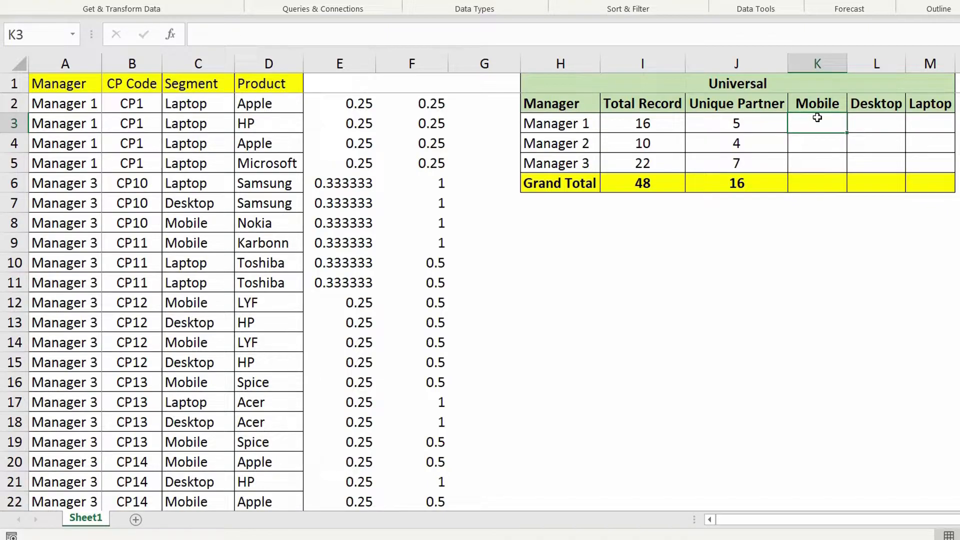
text(=SUMPRO)
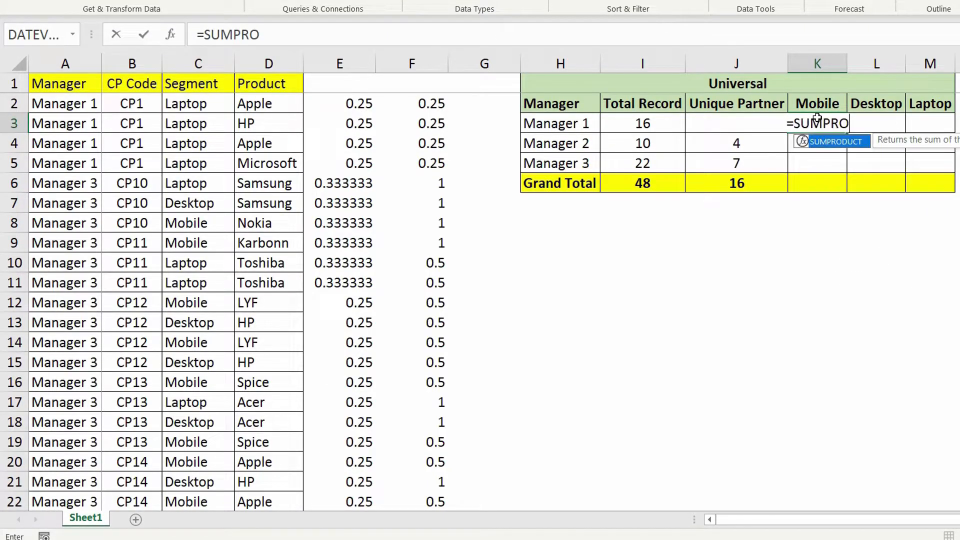
key(Tab)
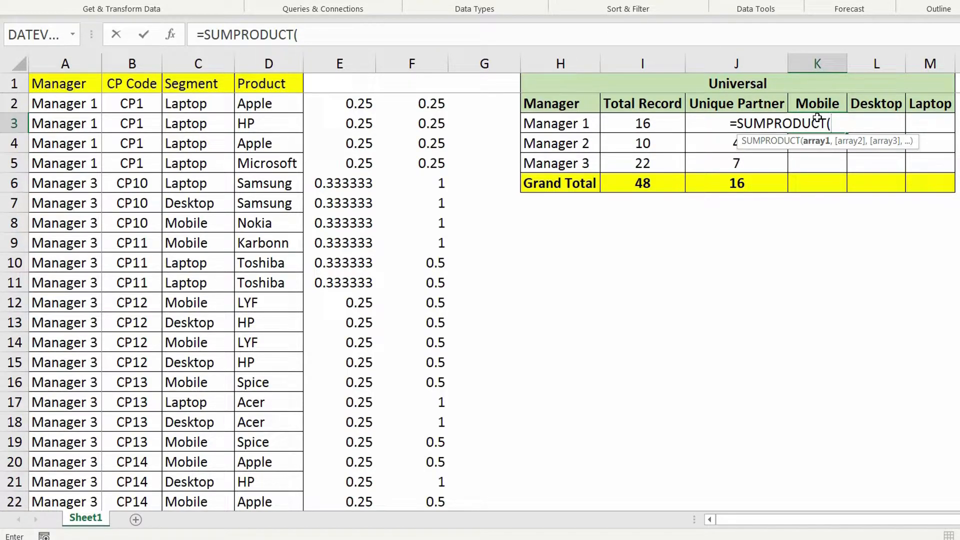
click(582, 124)
key(F4)
key(F4)
key(F4)
text(=)
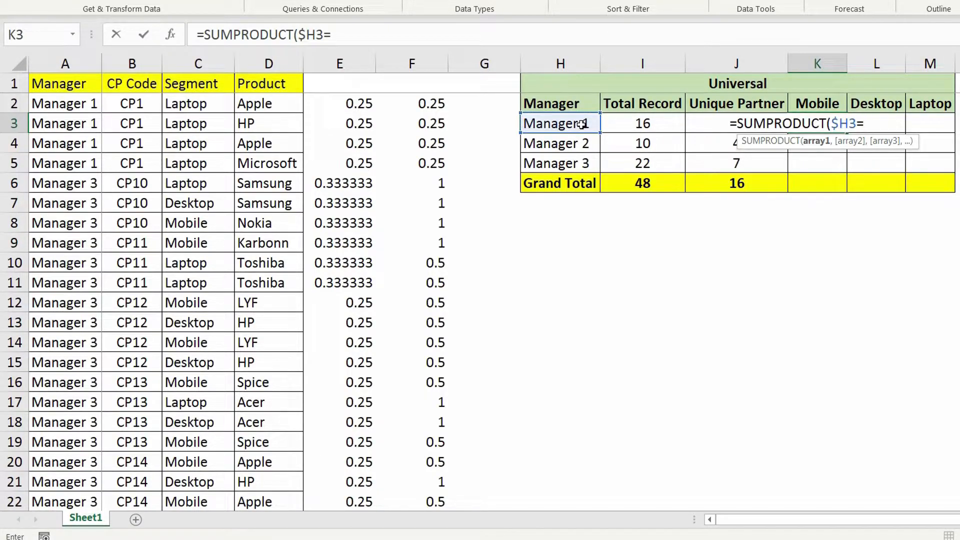
Step: Complete the first SUMPRODUCT array in K3 as ($H3=$A$2:$A$49)*1 and add the separator for the second array
click(88, 92)
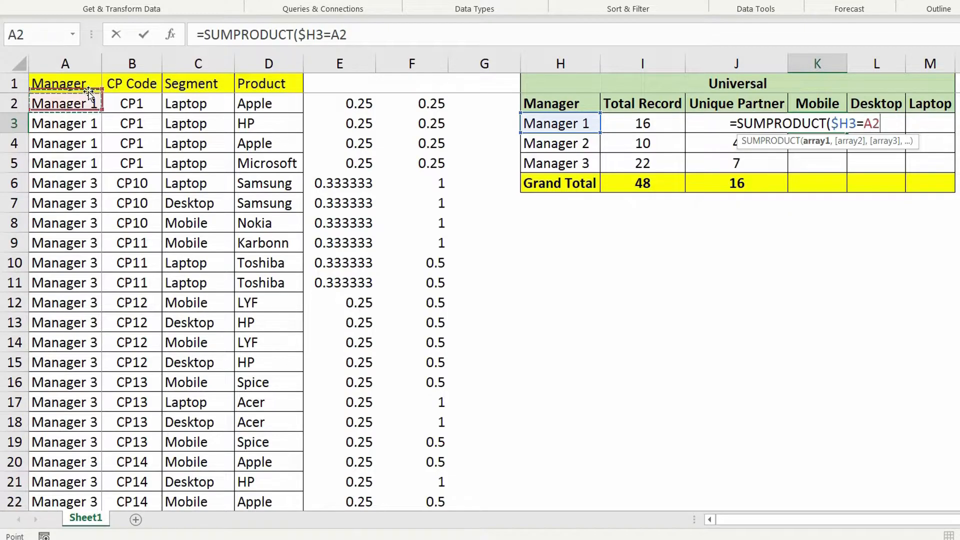
key(Down)
key(ctrl+shift+Down)
key(F4)
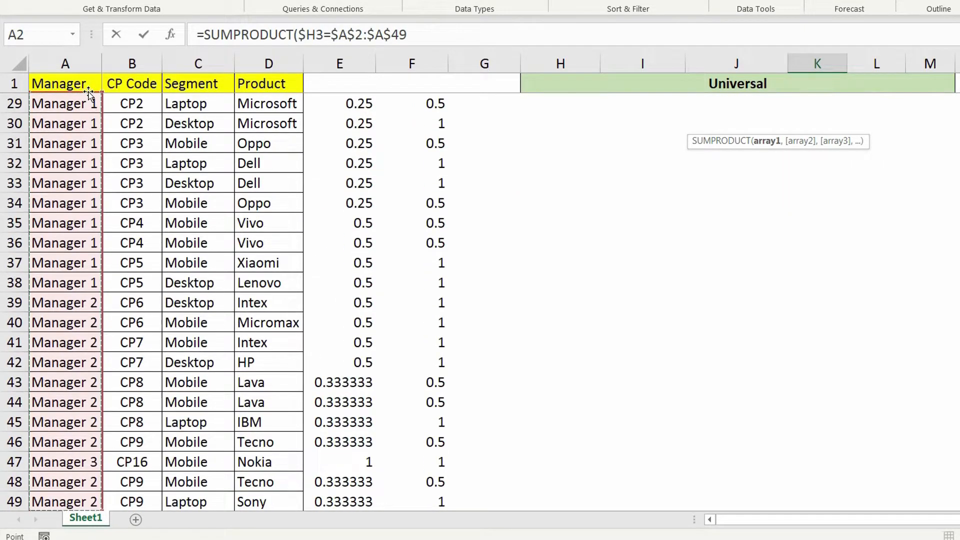
text()*1)
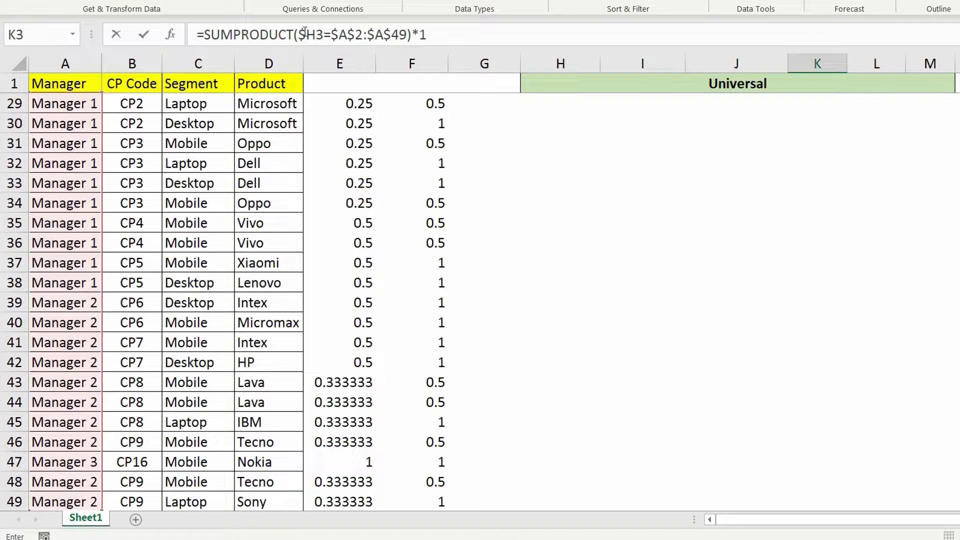
click(302, 34)
text(()
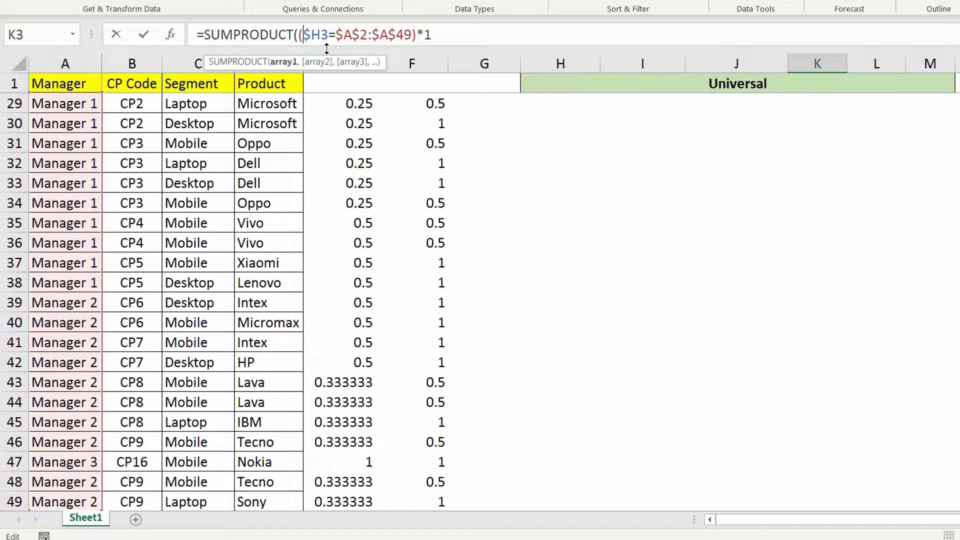
text(*1,)
Step: Open the second SUMPRODUCT array with a parenthesis and the absolute segment range $C$2:$C$49
scroll(470, 217, up, 9)
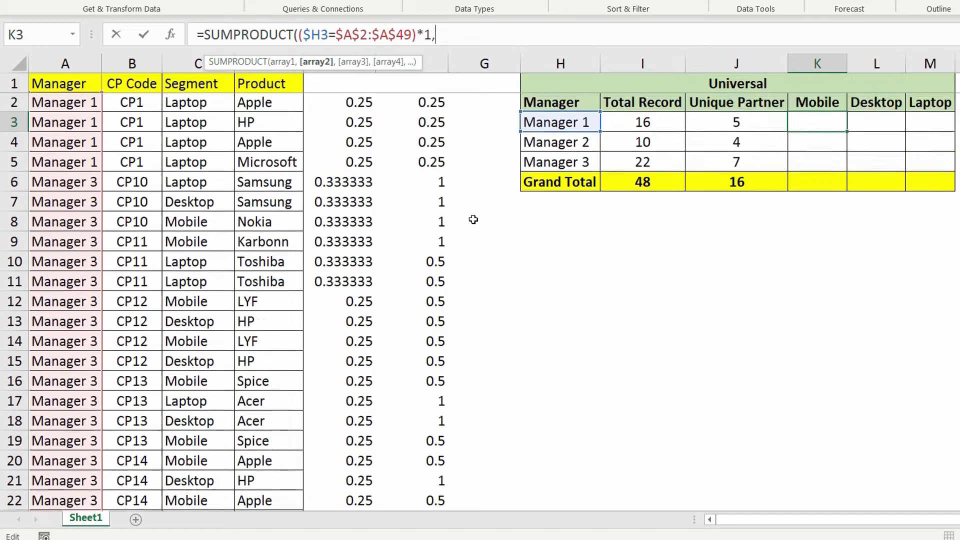
click(203, 102)
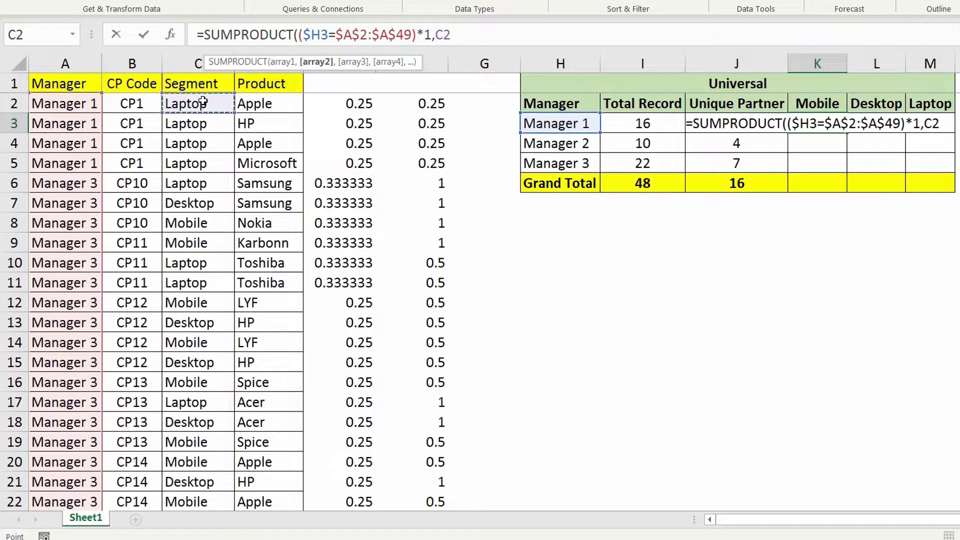
key(BackSpace)
key(BackSpace)
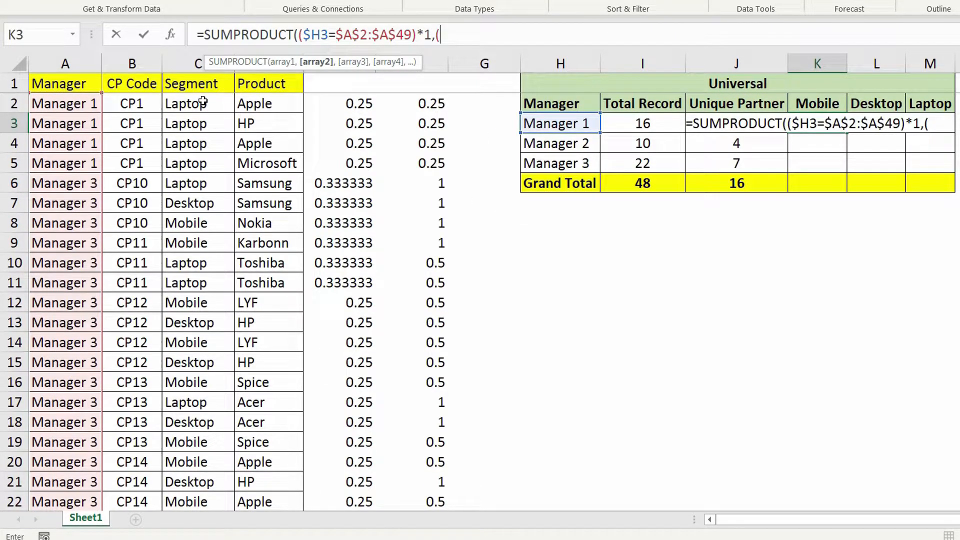
text(()
click(205, 82)
key(Down)
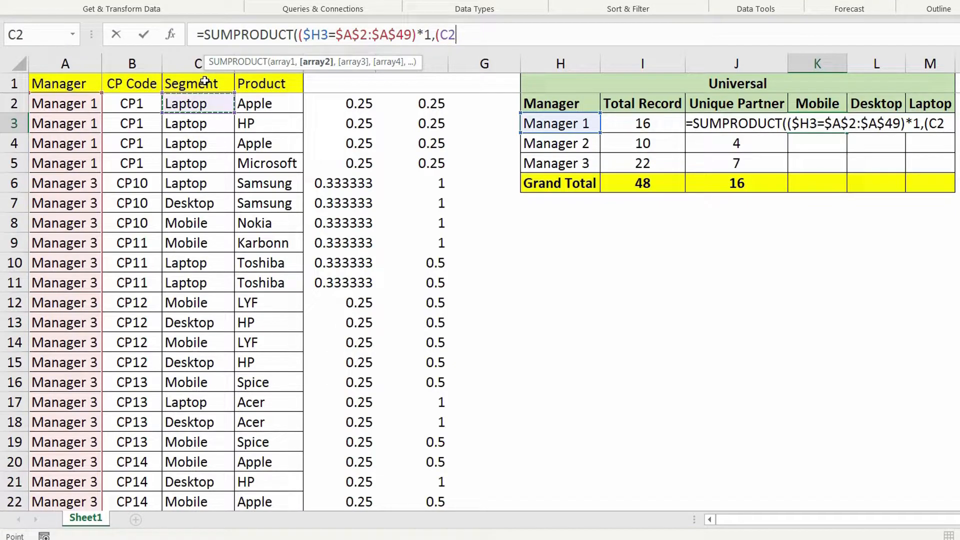
key(ctrl+shift+Down)
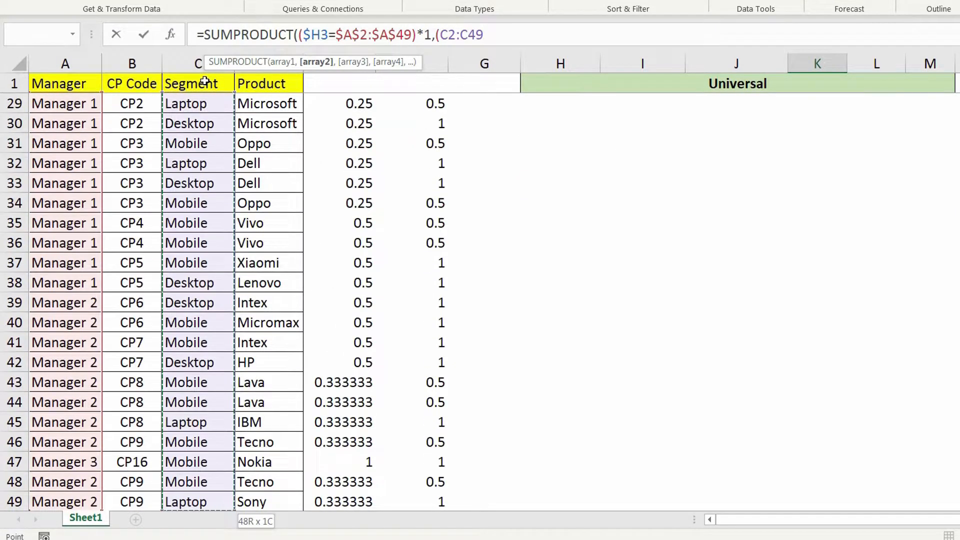
key(F4)
Step: Compare the segment range with the row-locked Mobile header K$2, close the condition and multiply it by 1
text(=)
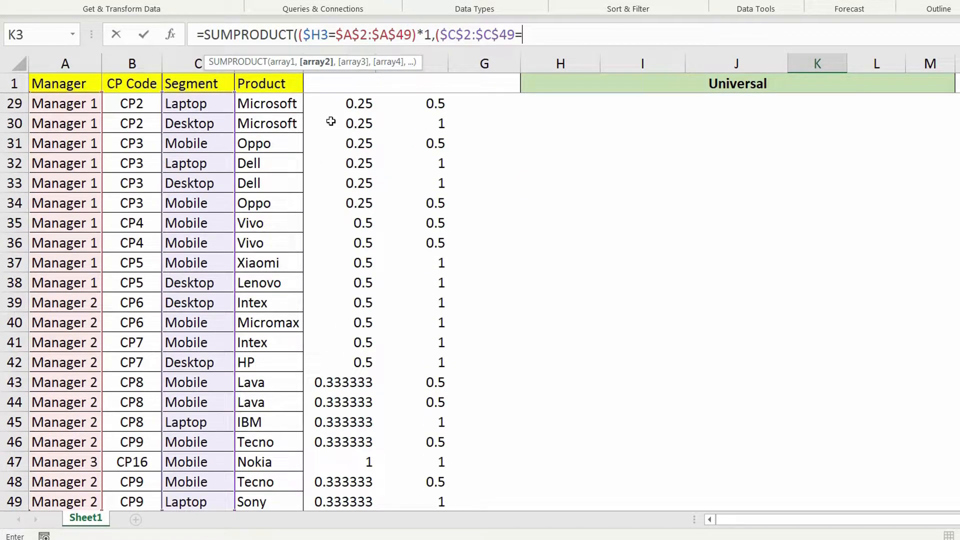
click(836, 103)
key(F4)
key(F4)
text()*1)
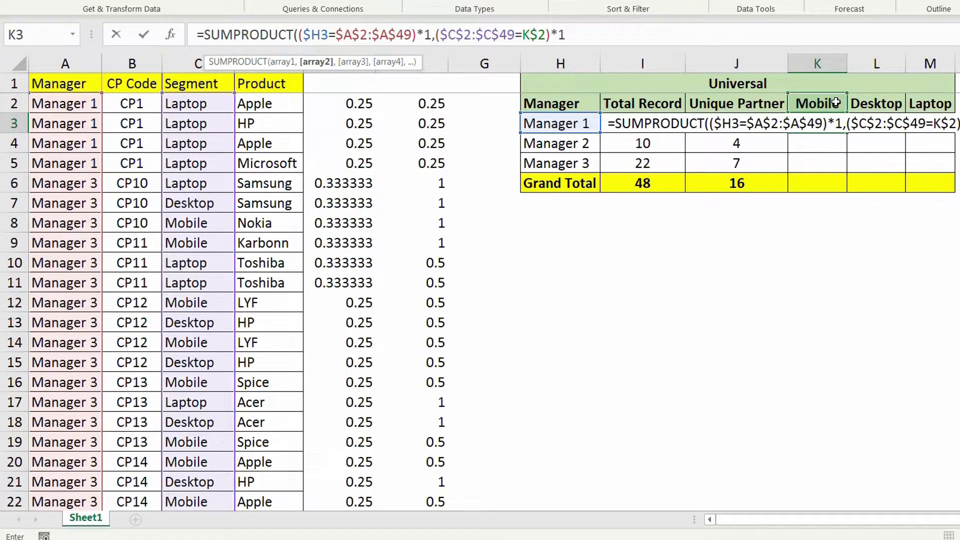
Step: Add the absolute helper range $F$2:$F$49 as the third SUMPRODUCT array and finish the Mobile formula in K3
text(,)
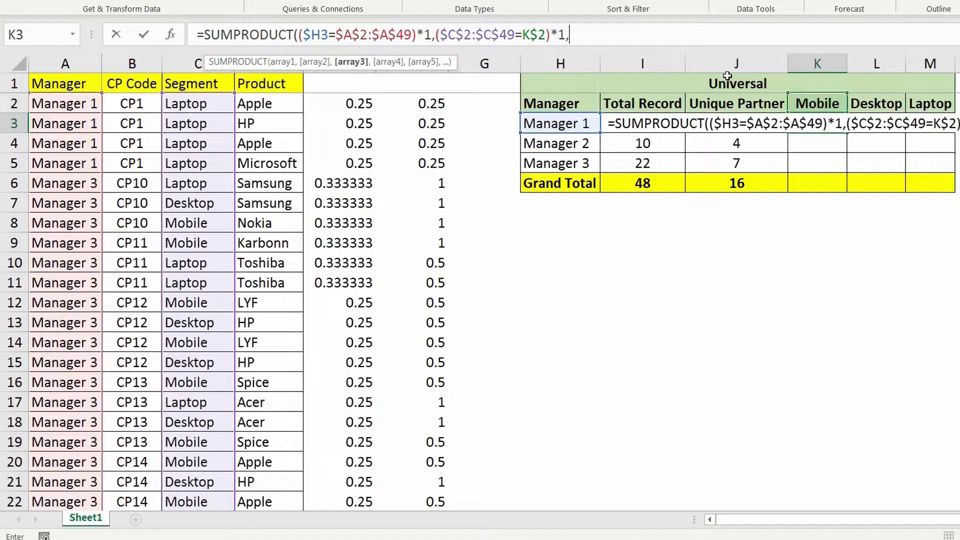
click(425, 95)
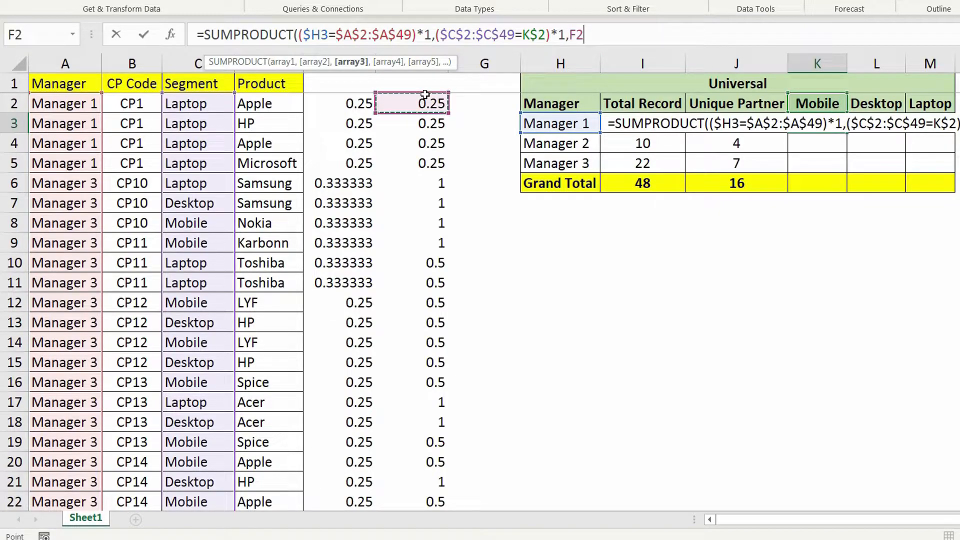
key(ctrl+shift+Down)
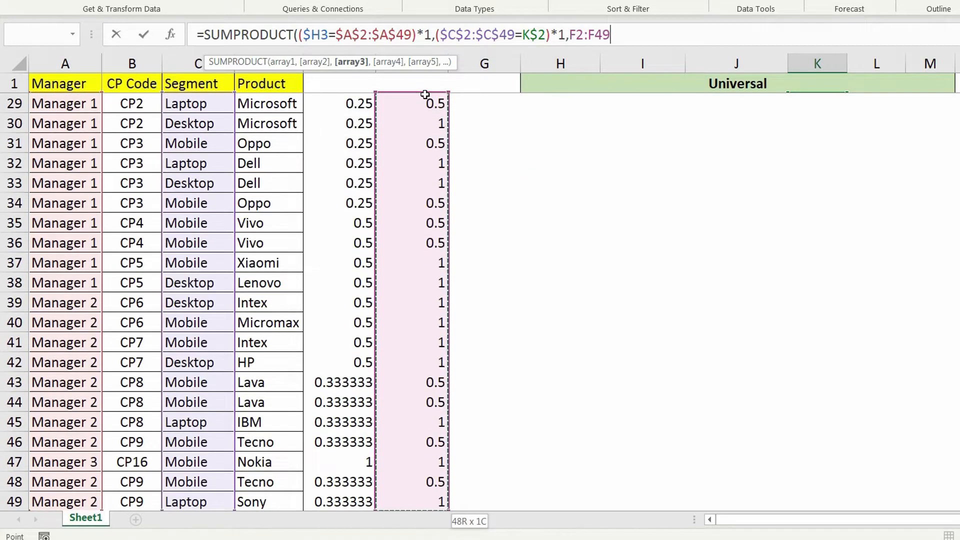
key(F4)
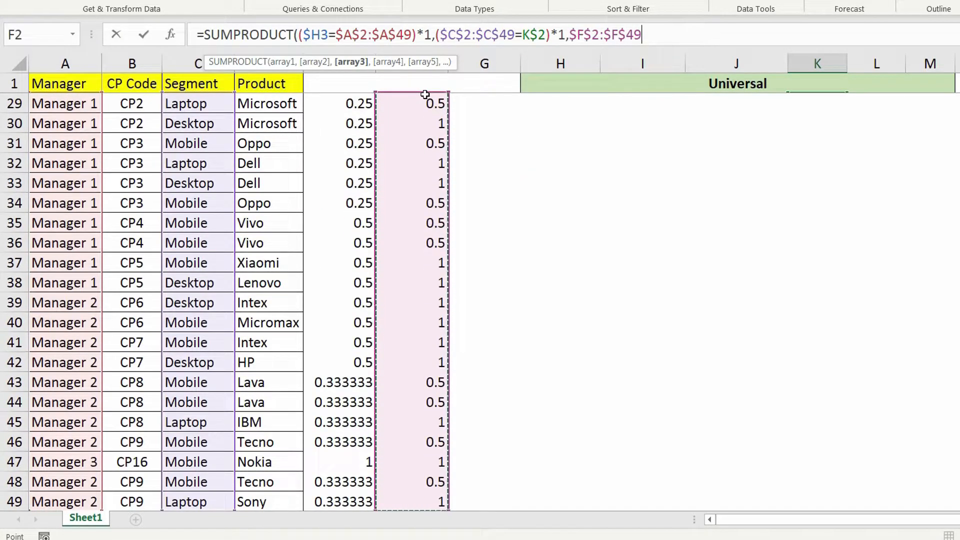
text())
key(Return)
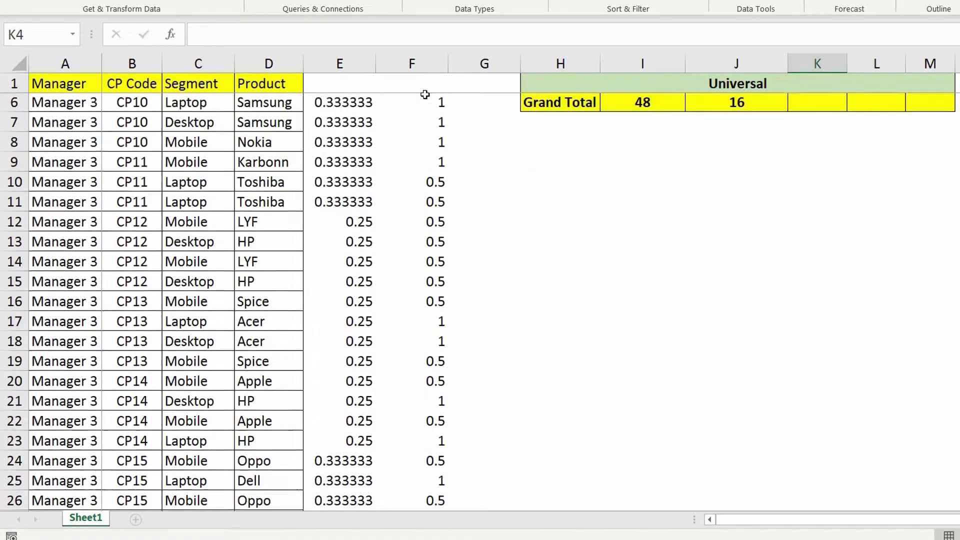
key(Up)
key(Up)
key(Down)
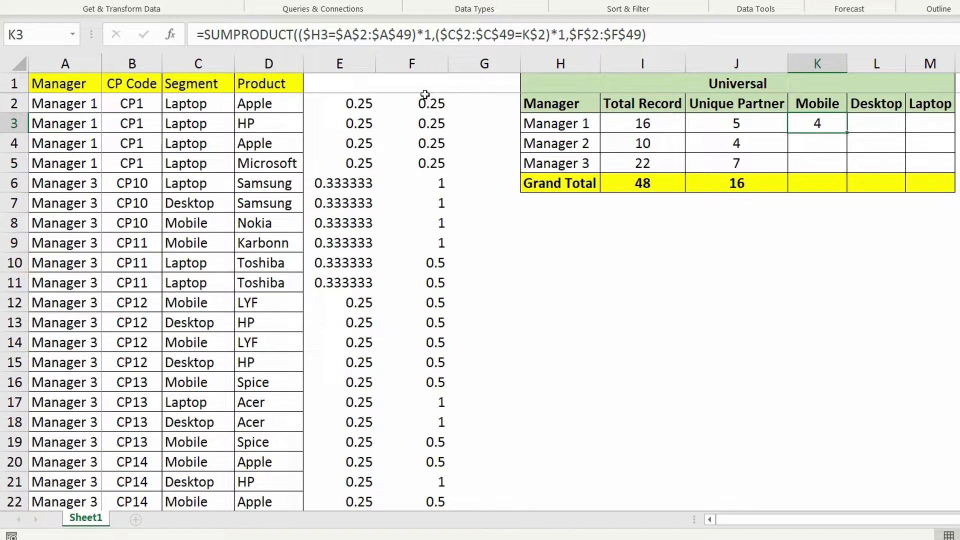
Step: Fill the Mobile formula from K3 down to K5 and copy the grand total formula from J6 to K6
drag(850, 134, 849, 169)
click(750, 185)
key(ctrl+c)
click(810, 187)
key(ctrl+v)
Step: Copy the Mobile formulas in K3:K6 to the Desktop and Laptop columns
drag(818, 124, 819, 181)
key(ctrl+c)
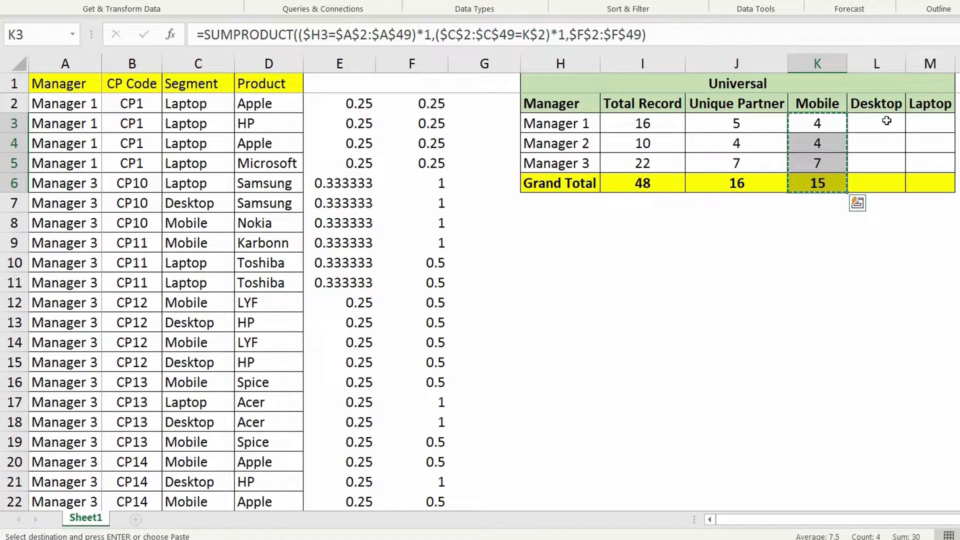
click(876, 124)
key(ctrl+v)
click(930, 125)
key(ctrl+v)
drag(800, 187, 921, 184)
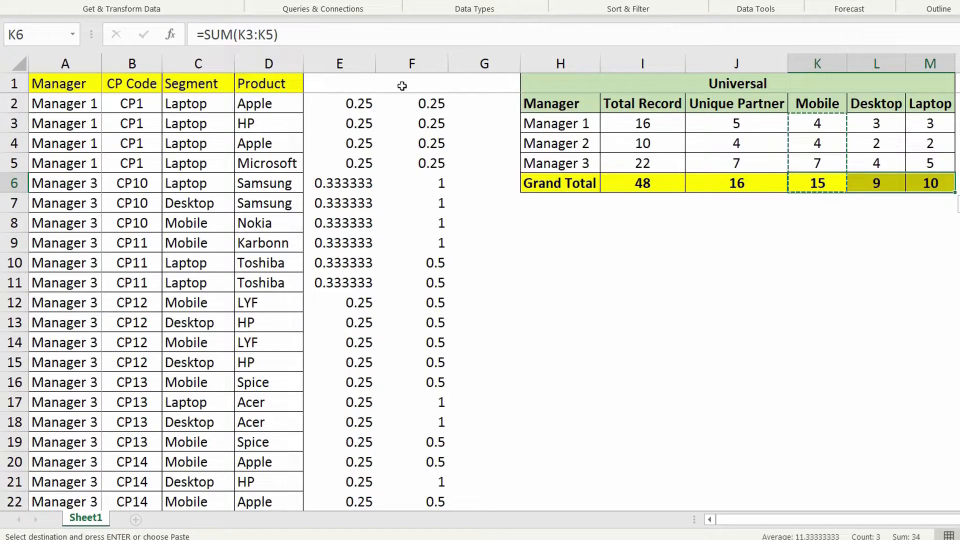
Step: Replace B2 in E2's COUNTIFS with $B$2:$B$49, copy the expression 1/COUNTIFS($B$2:$B$49,$B$2:$B$49) without its equals sign, and discard the cell edit
click(345, 103)
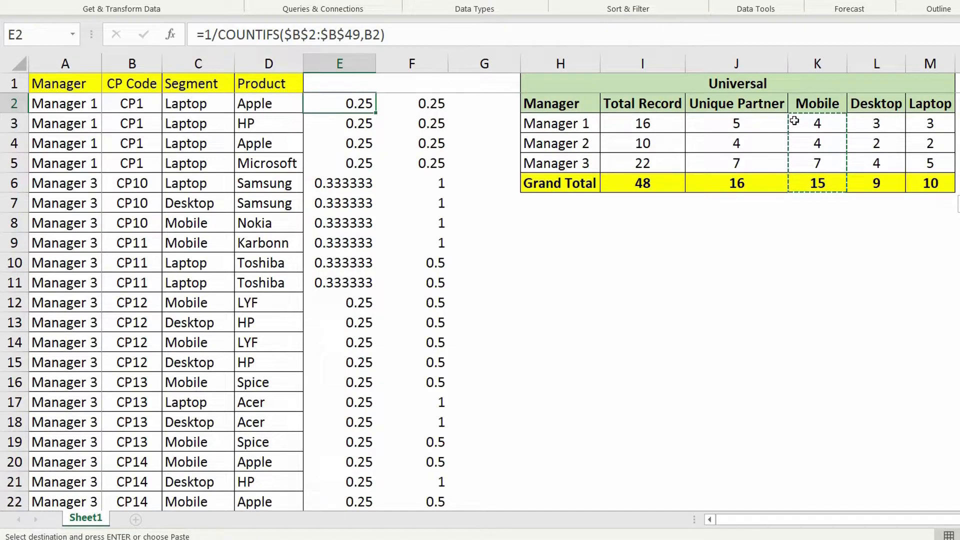
double_click(352, 107)
double_click(480, 104)
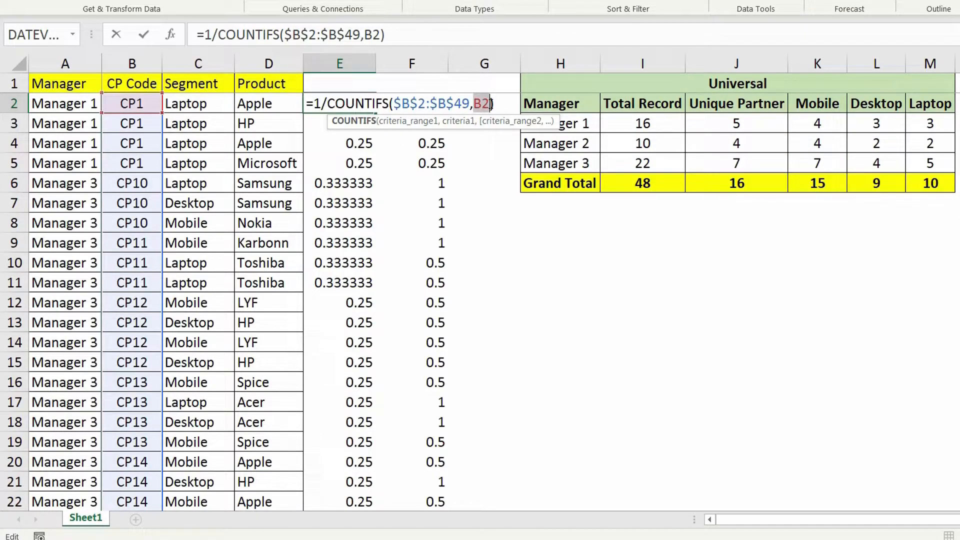
drag(396, 103, 469, 103)
right_click(453, 108)
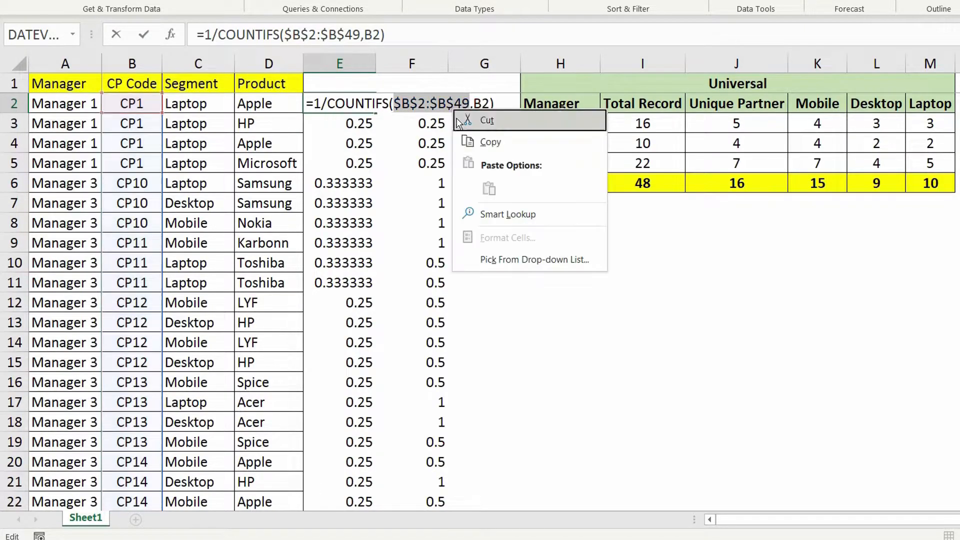
click(490, 143)
double_click(480, 104)
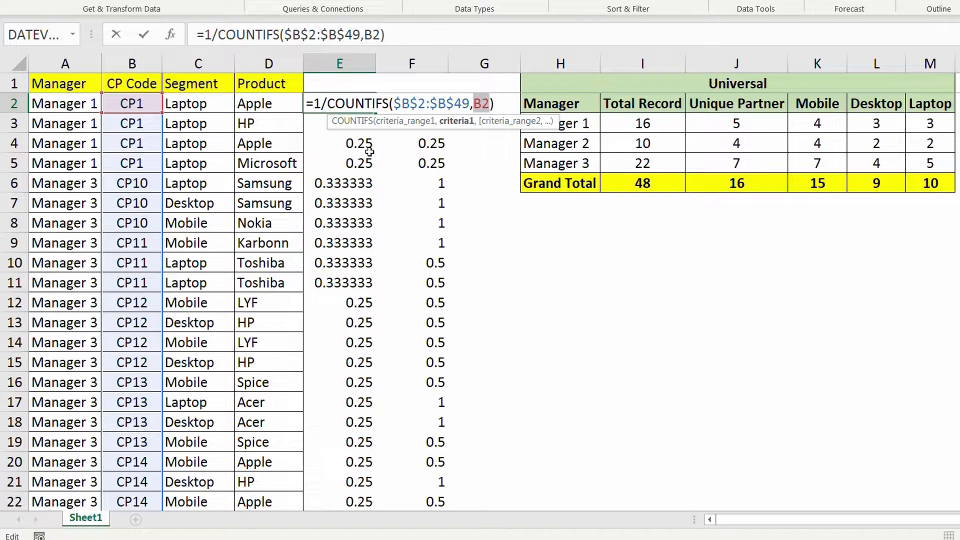
key(ctrl+v)
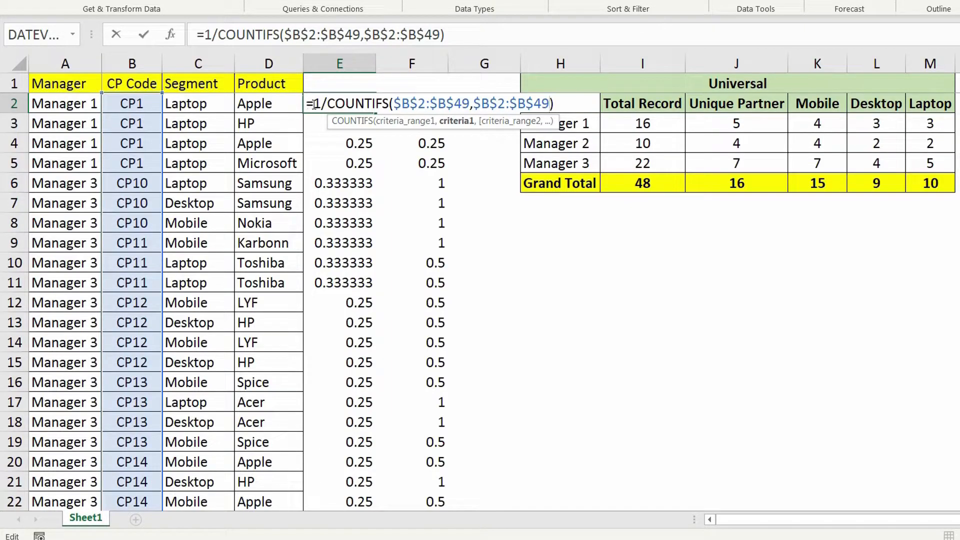
drag(316, 105, 562, 106)
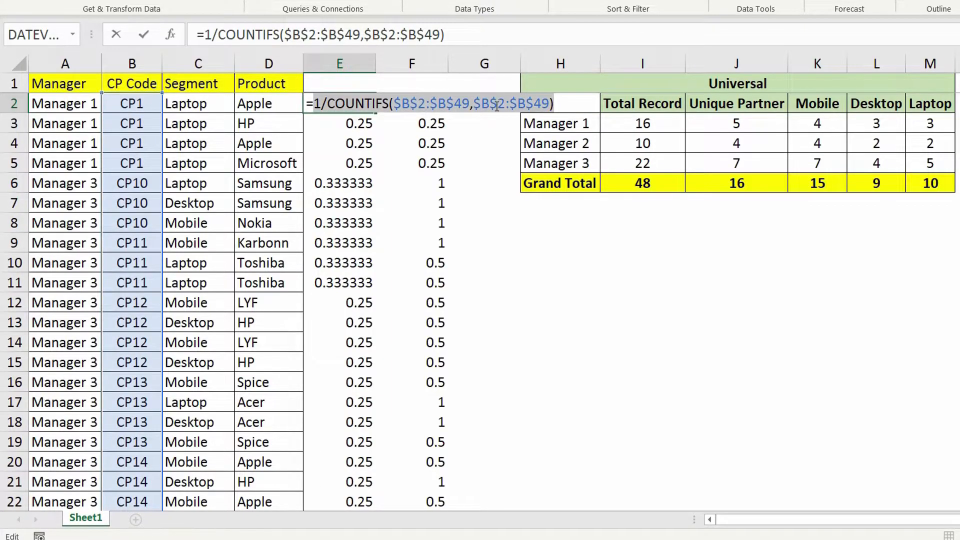
key(Escape)
Step: Replace the $E$2:$E$49 array in J3's SUMPRODUCT with 1/COUNTIFS($B$2:$B$49,$B$2:$B$49)
double_click(727, 122)
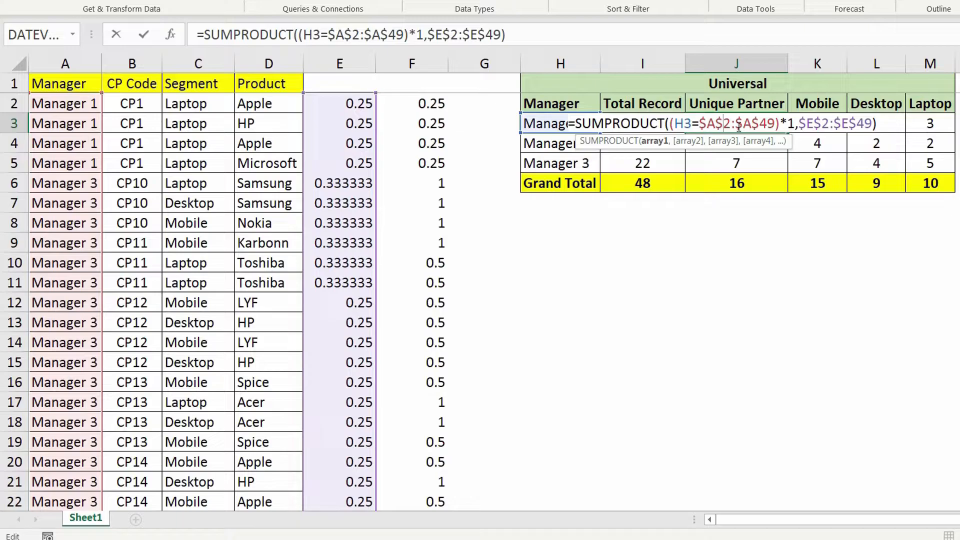
drag(800, 122, 875, 122)
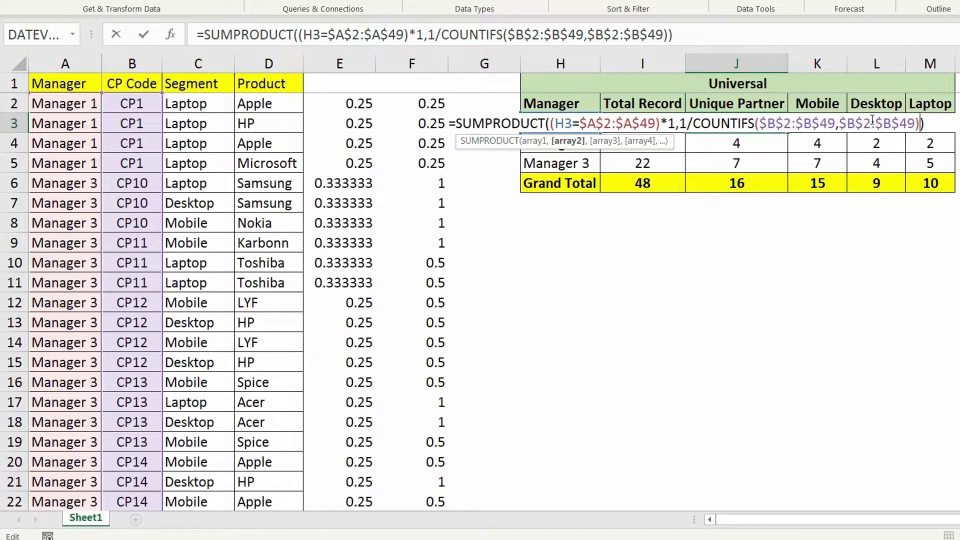
key(Return)
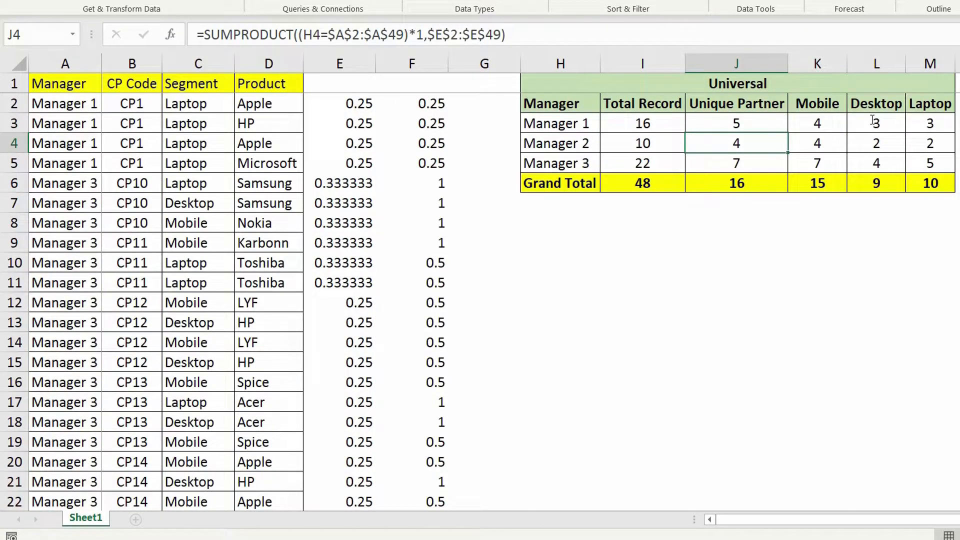
Step: Delete the first helper column E and fill the updated Unique Partner formula from I3 down to I5
right_click(346, 64)
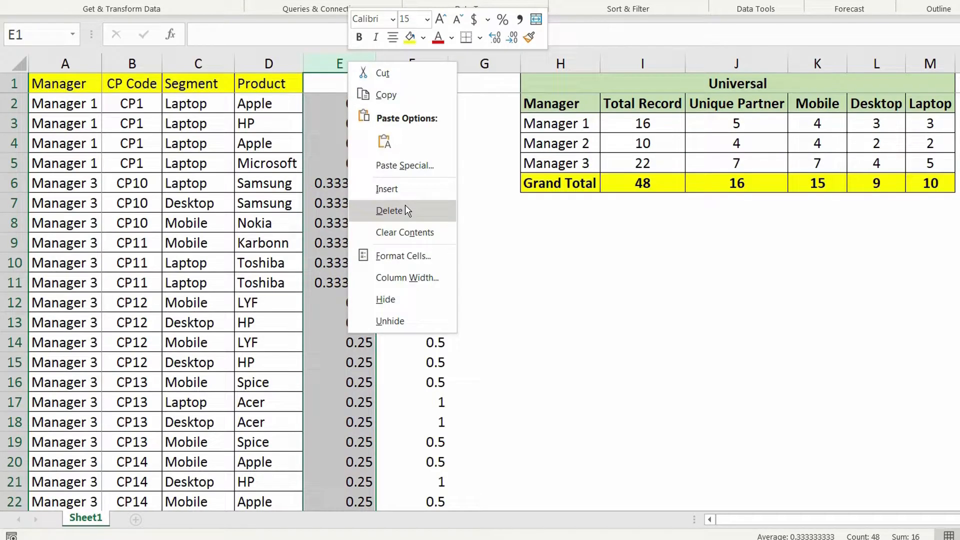
click(409, 215)
click(711, 127)
drag(715, 133, 708, 186)
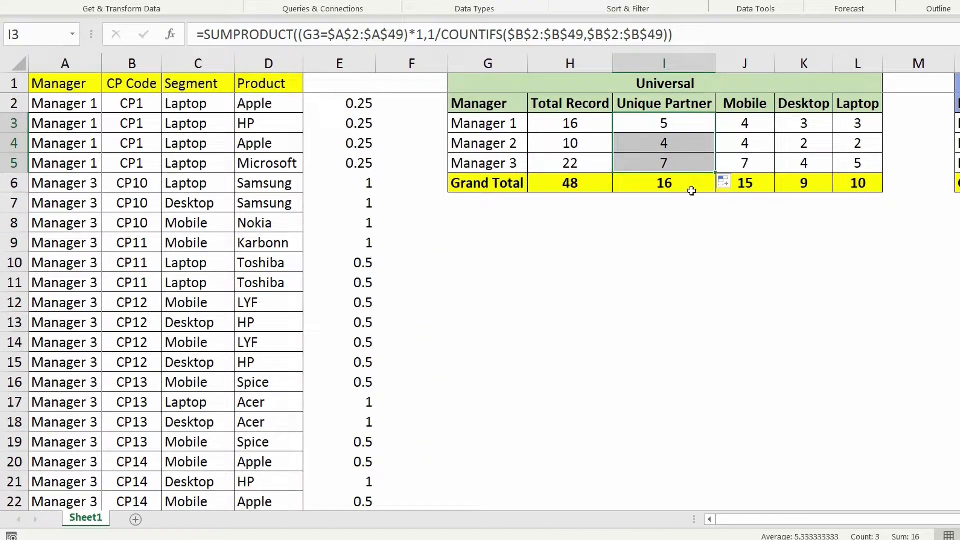
Step: Change E2's COUNTIFS criteria B2 and C2 to $B$2:$B$49 and $C$2:$C$49, copy the whole expression without its equals sign, and discard the cell edit
click(351, 103)
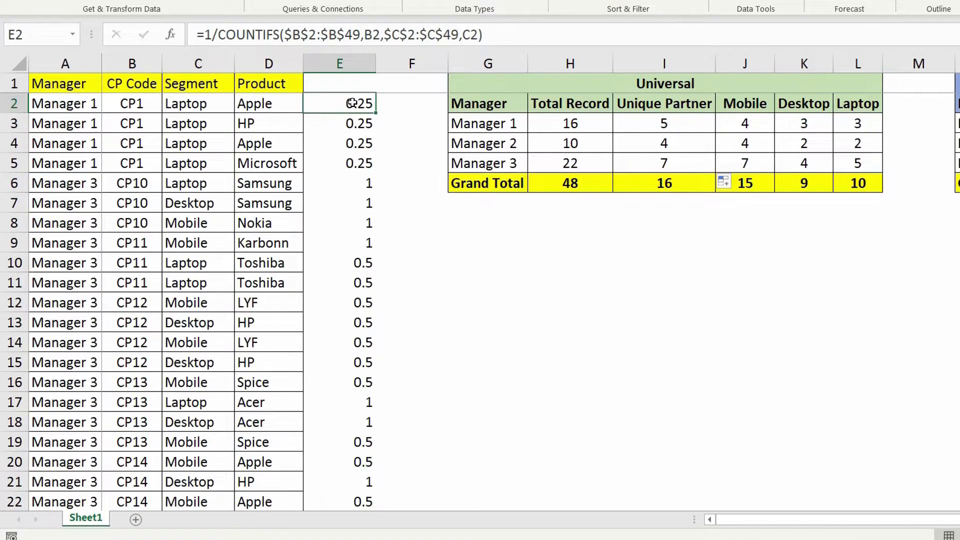
double_click(352, 103)
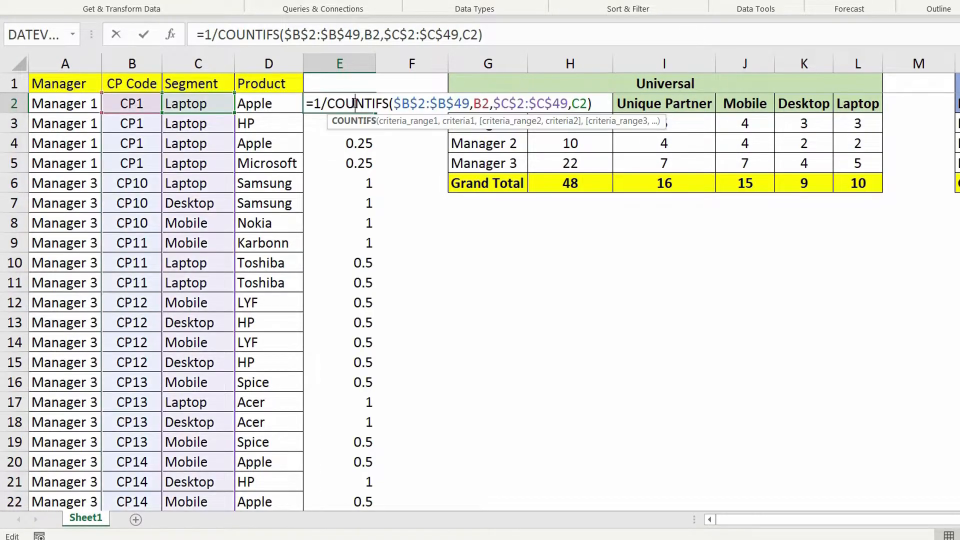
drag(396, 102, 488, 102)
right_click(461, 103)
click(483, 133)
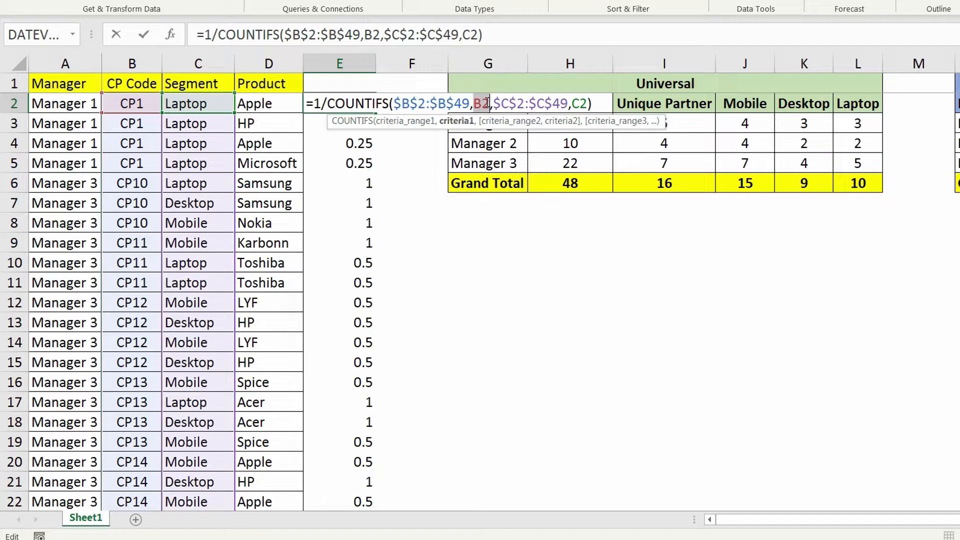
key(ctrl+v)
drag(554, 103, 648, 103)
key(ctrl+v)
drag(312, 103, 726, 95)
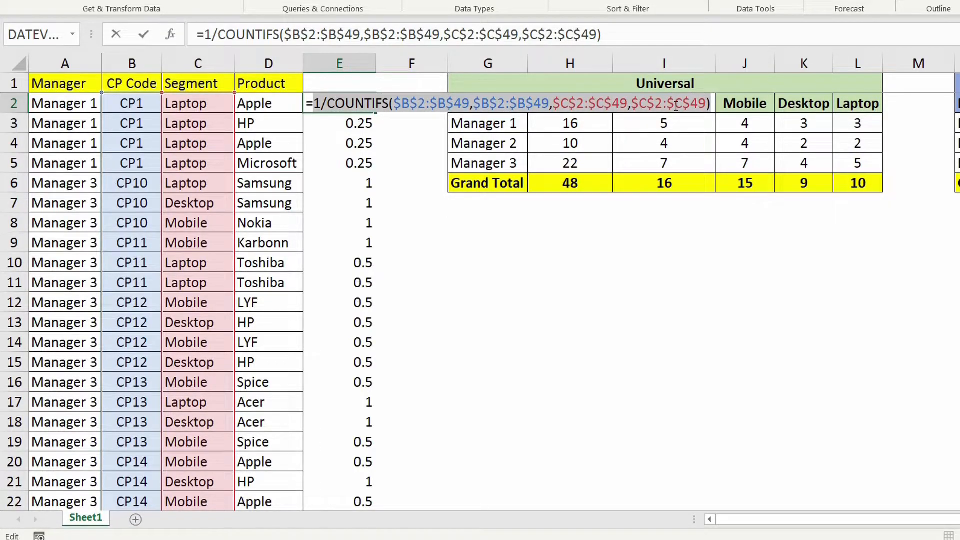
right_click(672, 103)
click(723, 142)
key(Escape)
Step: Replace the $E$2:$E$49 array in the Mobile formula in J3 with 1/COUNTIFS($B$2:$B$49,$B$2:$B$49,$C$2:$C$49,$C$2:$C$49)
double_click(747, 121)
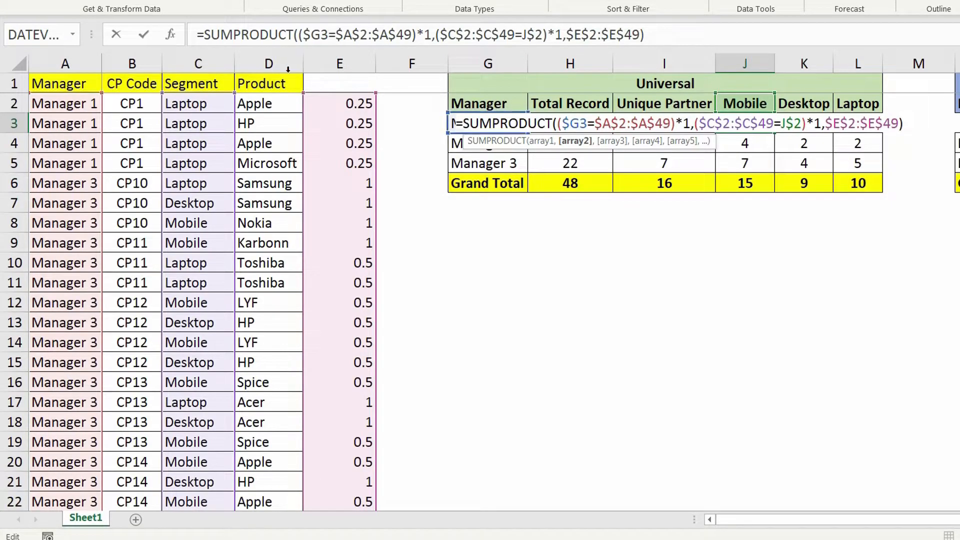
click(577, 39)
drag(567, 36, 640, 35)
key(ctrl+v)
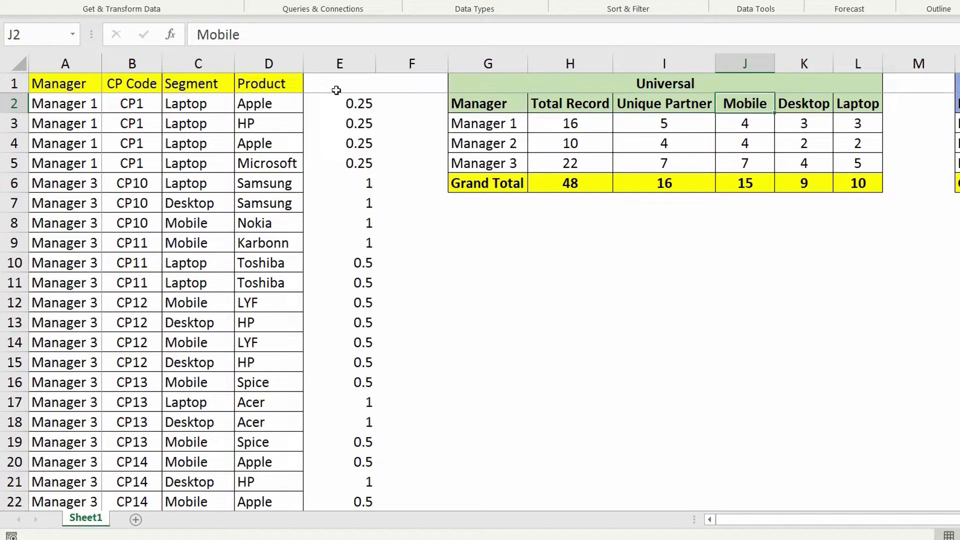
Step: Delete the remaining helper column E and copy the Mobile formula in I3 across I3:K5
right_click(340, 64)
click(388, 209)
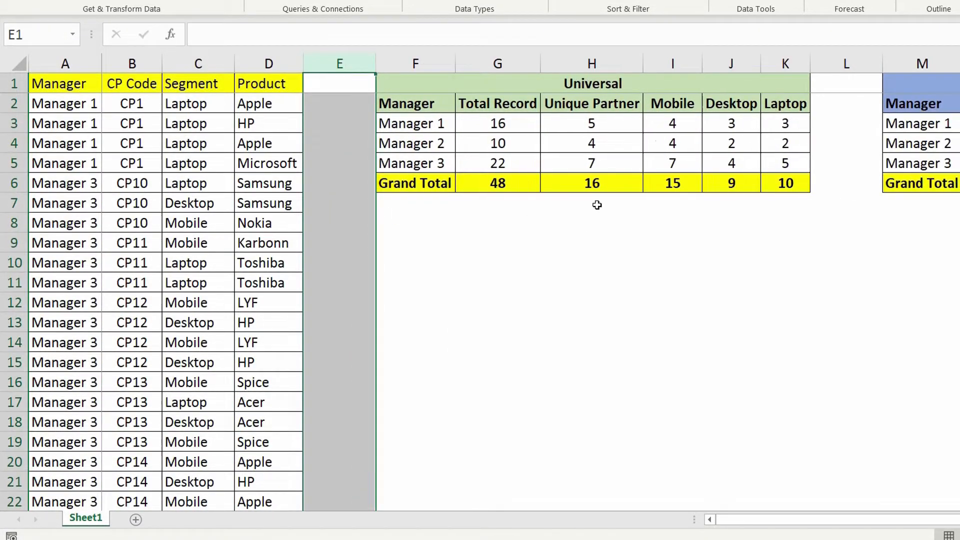
mouse_move(670, 123)
mouse_down()
mouse_move(729, 127)
mouse_move(682, 125)
mouse_up()
key(ctrl+c)
shift+click(792, 162)
key(ctrl+v)
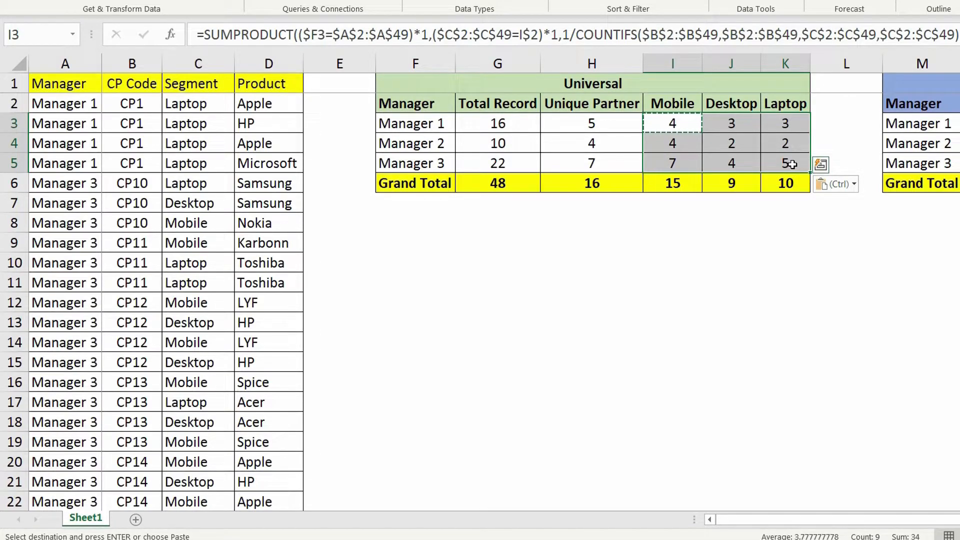
key(Escape)
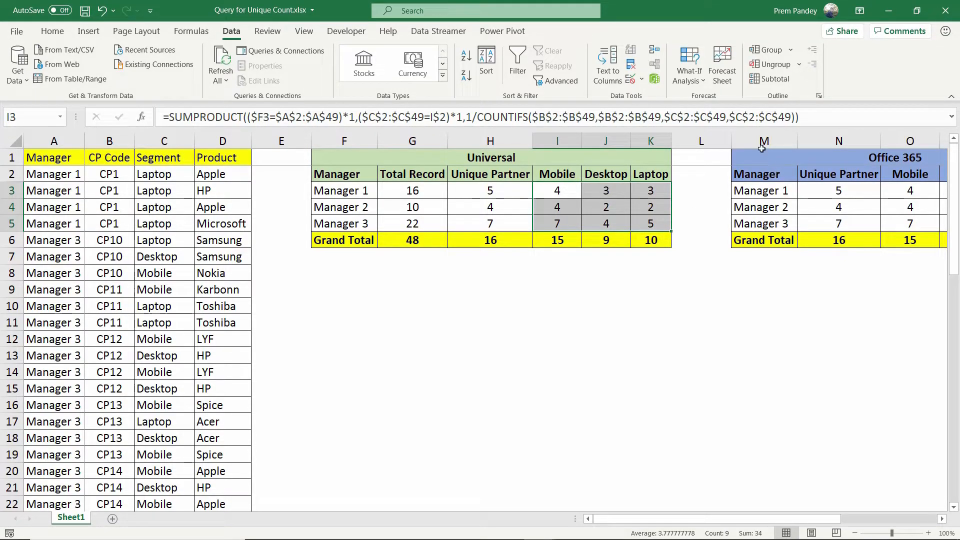
Step: Move the Office 365 table below the Universal table, starting at F9, and widen column G to fit its Unique Partner header
drag(819, 154, 900, 240)
key(ctrl+c)
click(340, 286)
key(Return)
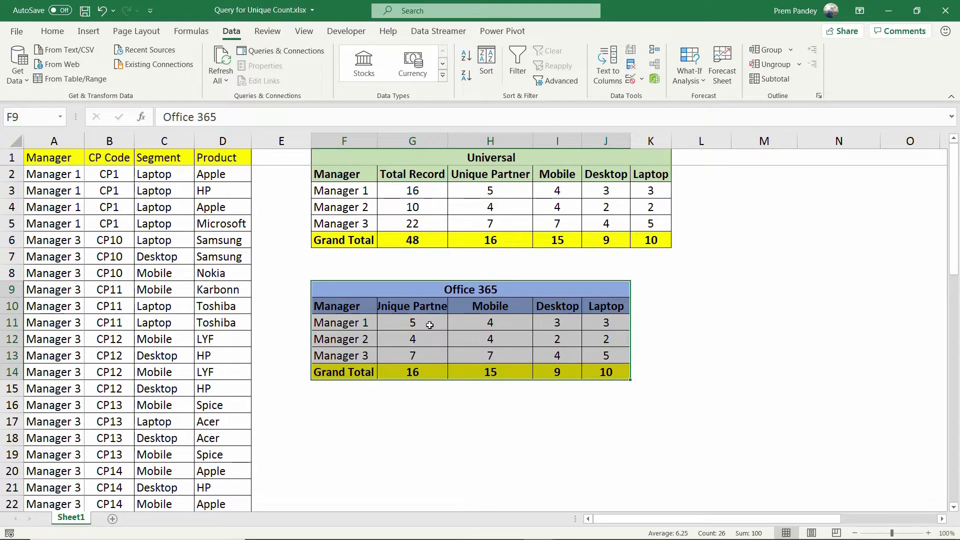
click(415, 306)
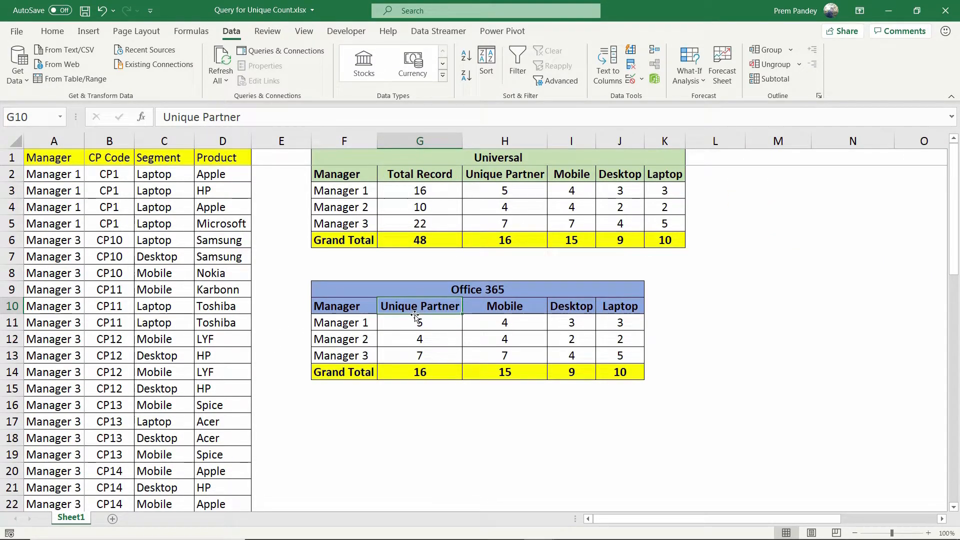
Step: Clear the manager results in G11:J13 of the Office 365 table and begin a FILTER formula in G11
drag(420, 322, 619, 355)
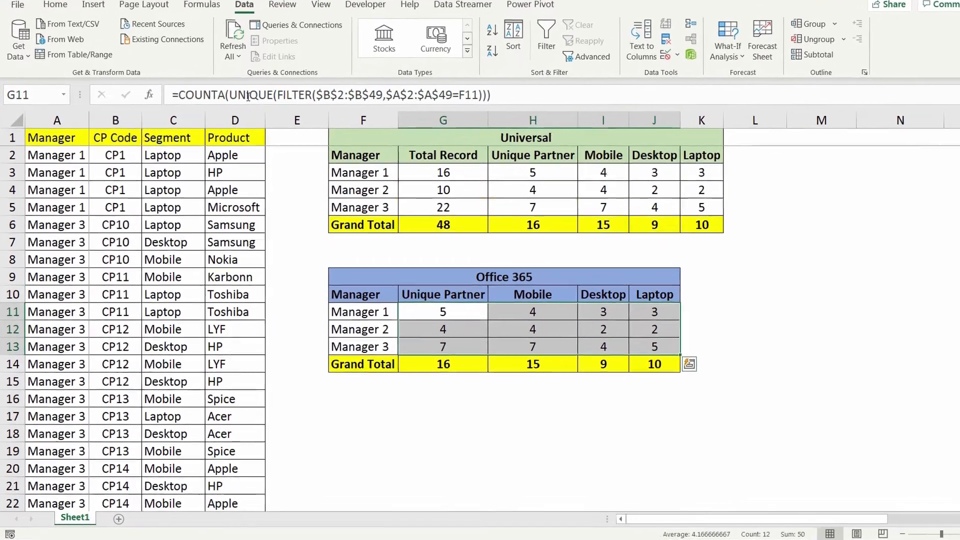
key(Delete)
text(=FIL)
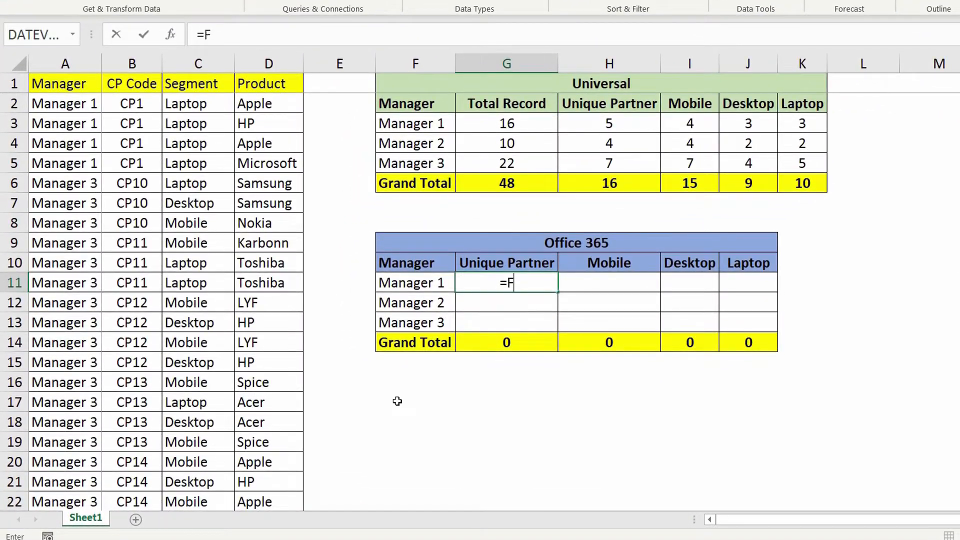
key(Tab)
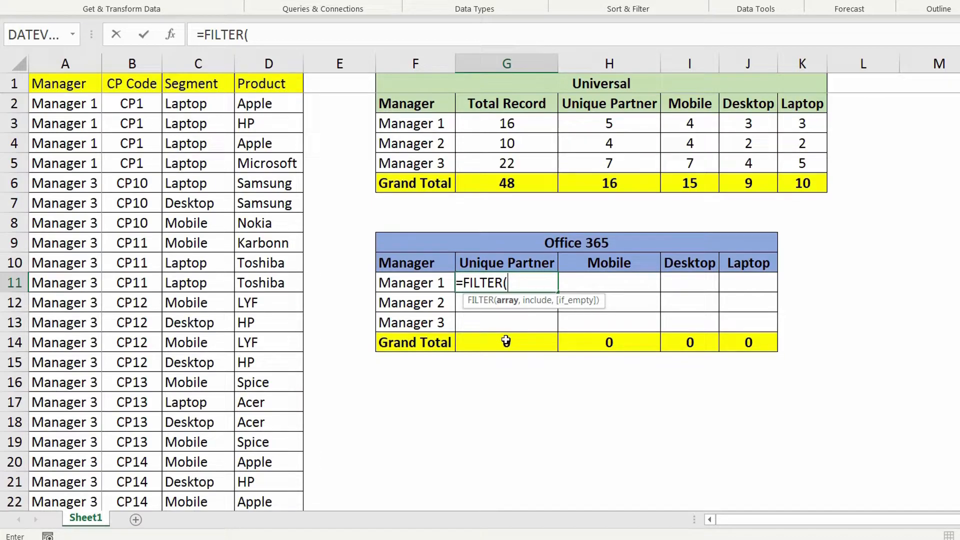
Step: Set the FILTER array to the absolute CP Code range $B$2:$B$49 and add the separator for the include argument
click(142, 106)
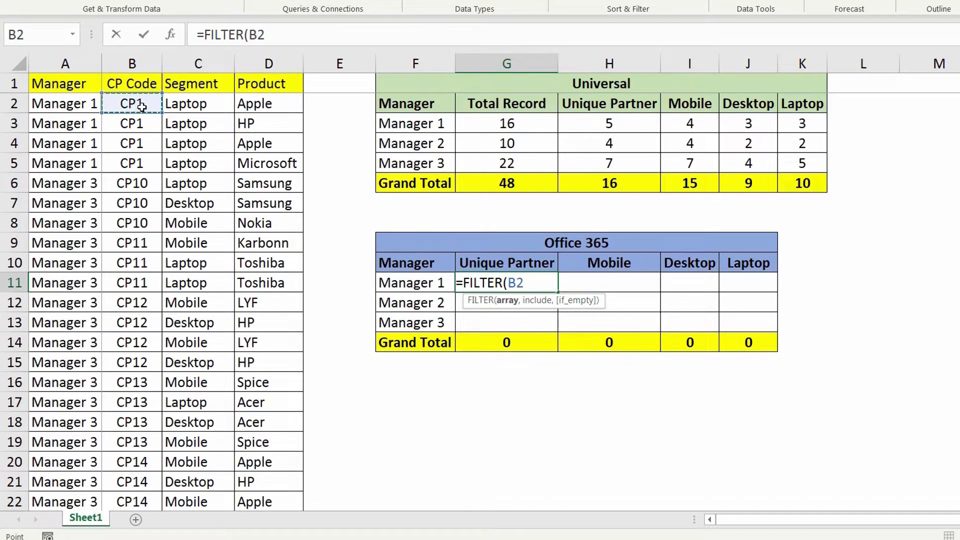
key(ctrl+shift+Down)
key(F4)
text(,)
scroll(468, 201, up, 9)
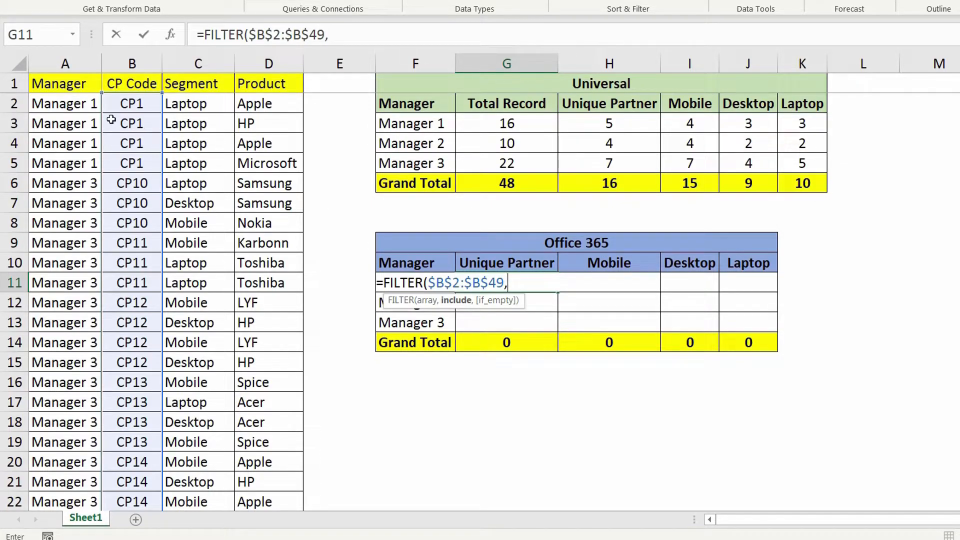
Step: Complete the FILTER formula in G11 with the condition $A$2:$A$49=$F11 and enter it
click(74, 102)
key(ctrl+shift+Down)
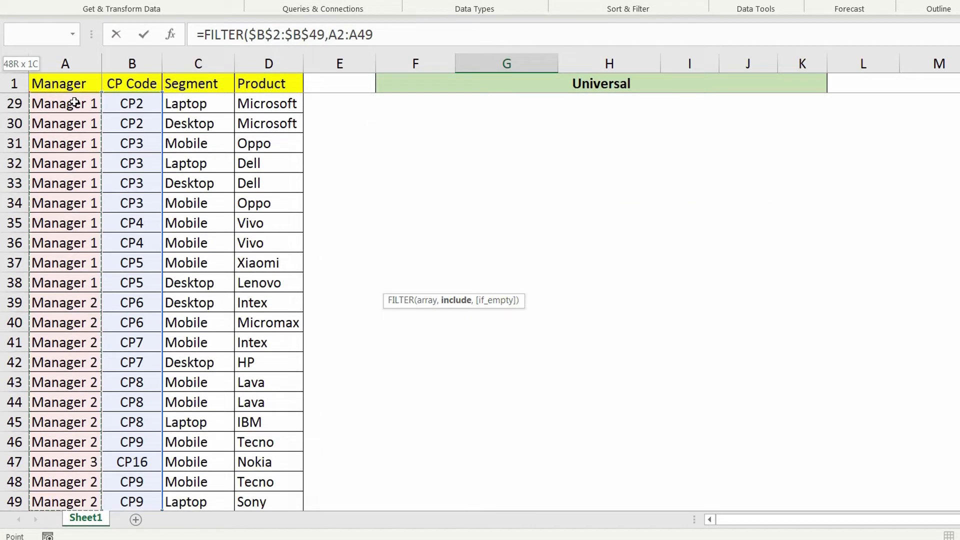
key(F4)
text(=)
scroll(568, 338, up, 9)
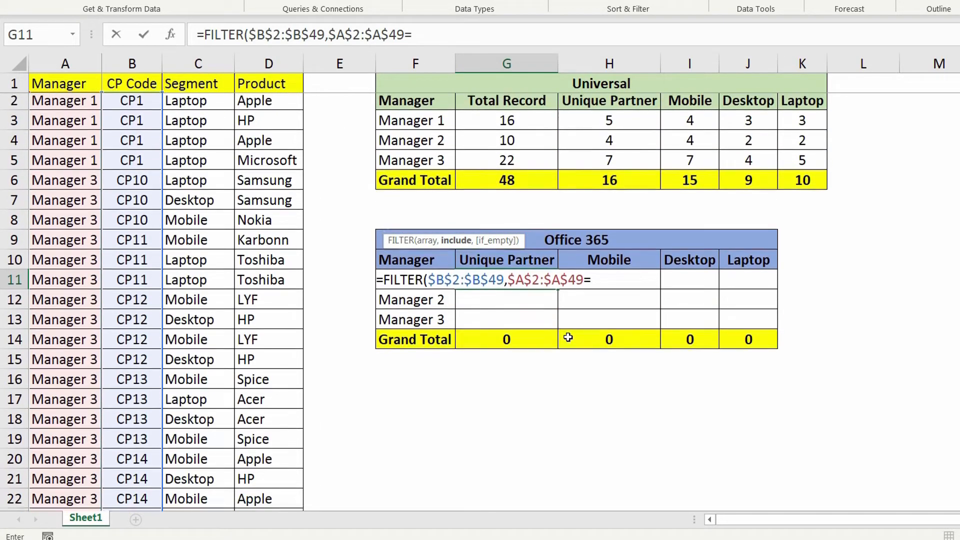
click(416, 261)
key(Down)
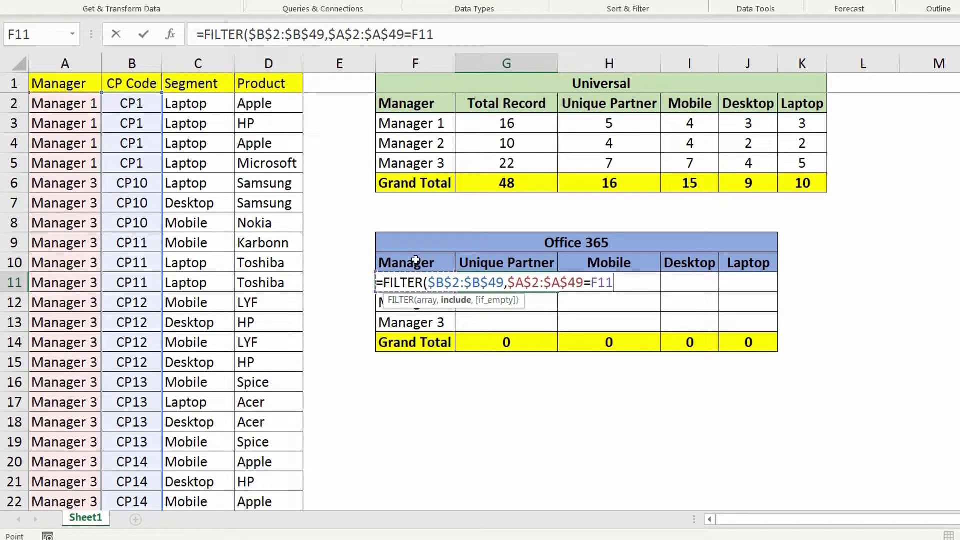
key(F4)
key(F4)
key(F4)
text())
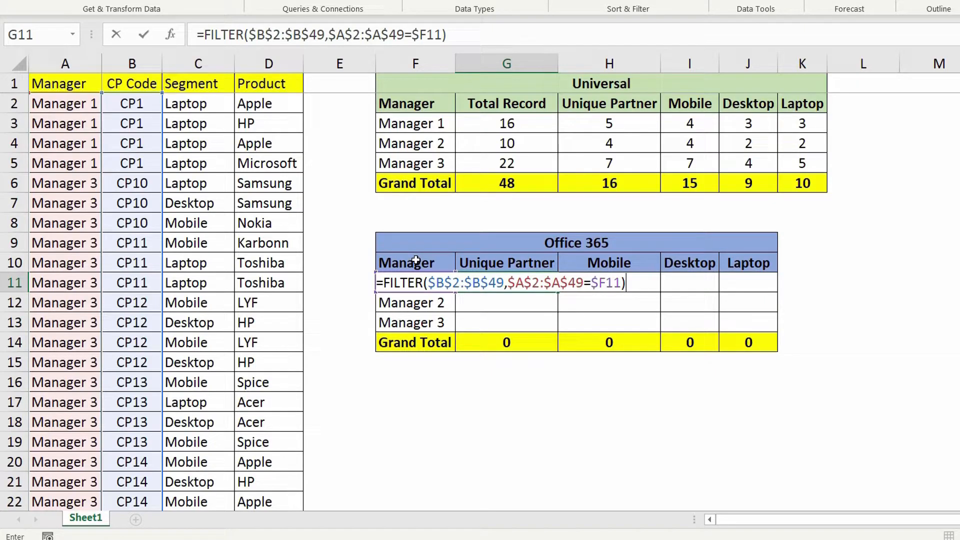
key(Return)
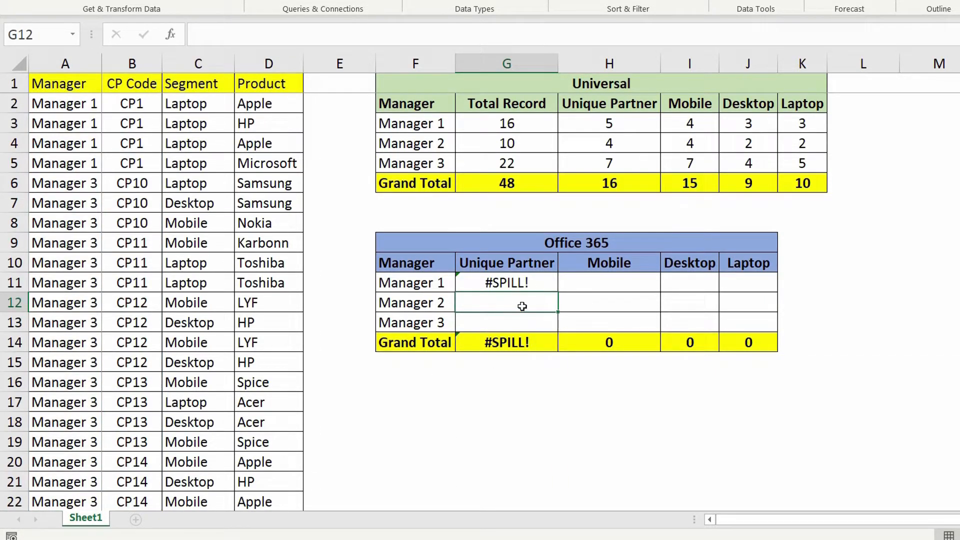
Step: Clear the Grand Total formula in G14 to make room for the FILTER spill from G11, and review the spilled CP codes
drag(537, 285, 537, 432)
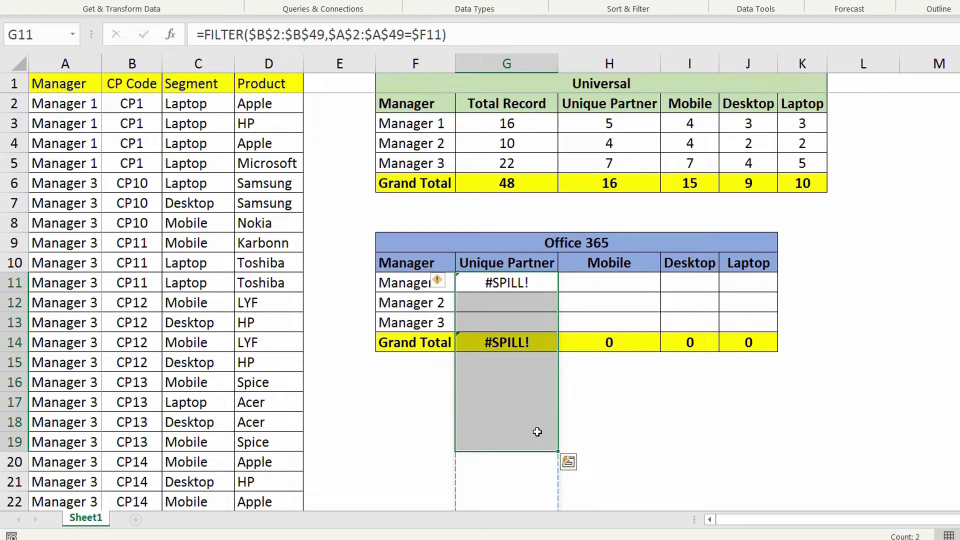
click(501, 346)
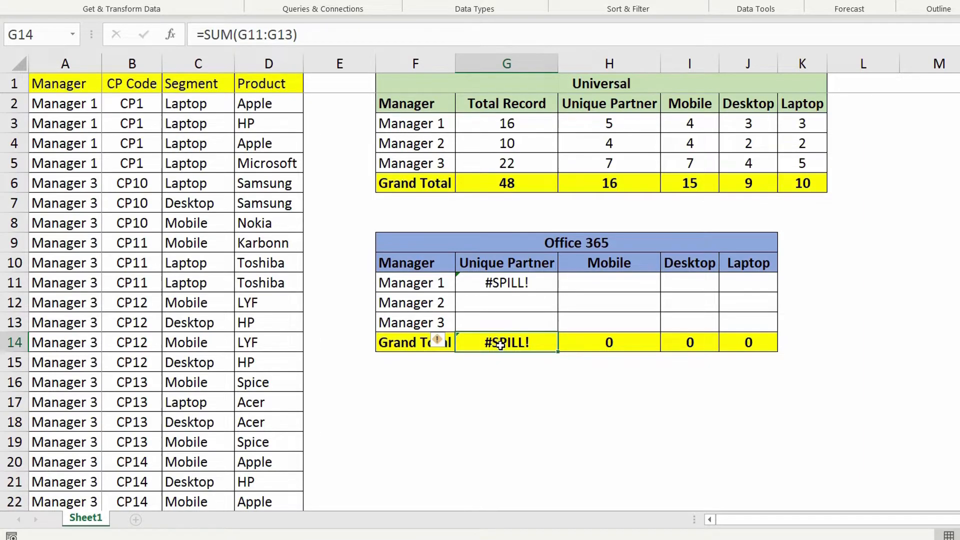
key(Delete)
drag(529, 283, 525, 382)
scroll(532, 420, down, 2)
scroll(532, 421, up, 2)
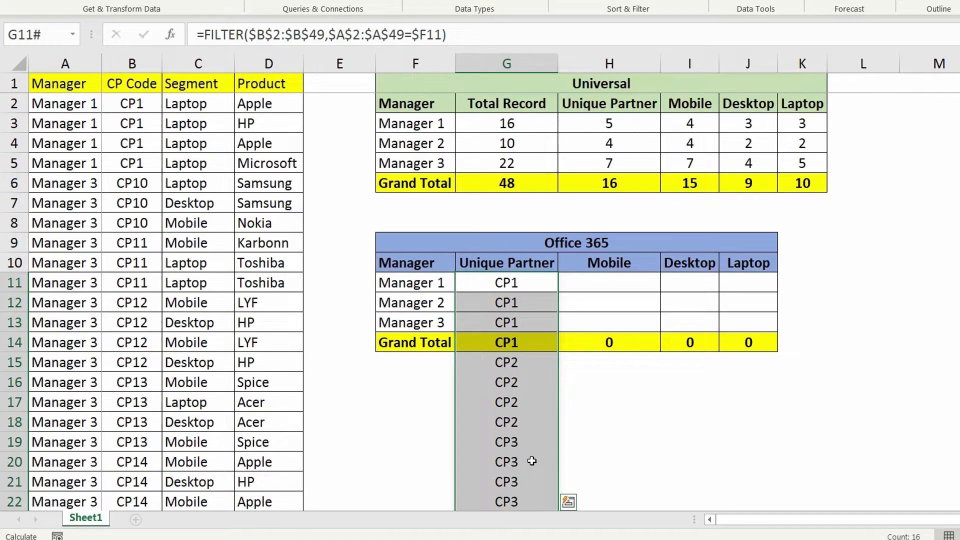
Step: Wrap the FILTER formula in G11 in UNIQUE to list each CP code of the manager only once
click(522, 285)
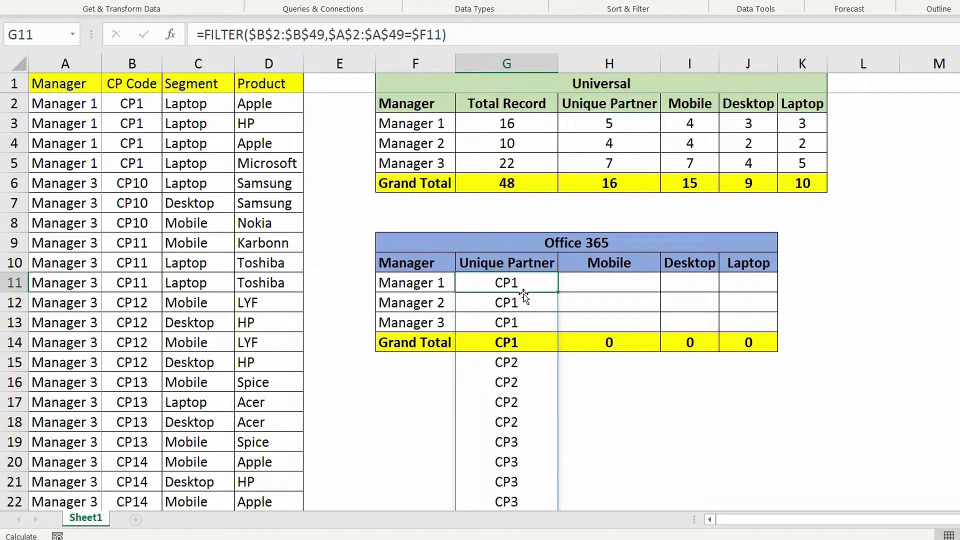
double_click(524, 282)
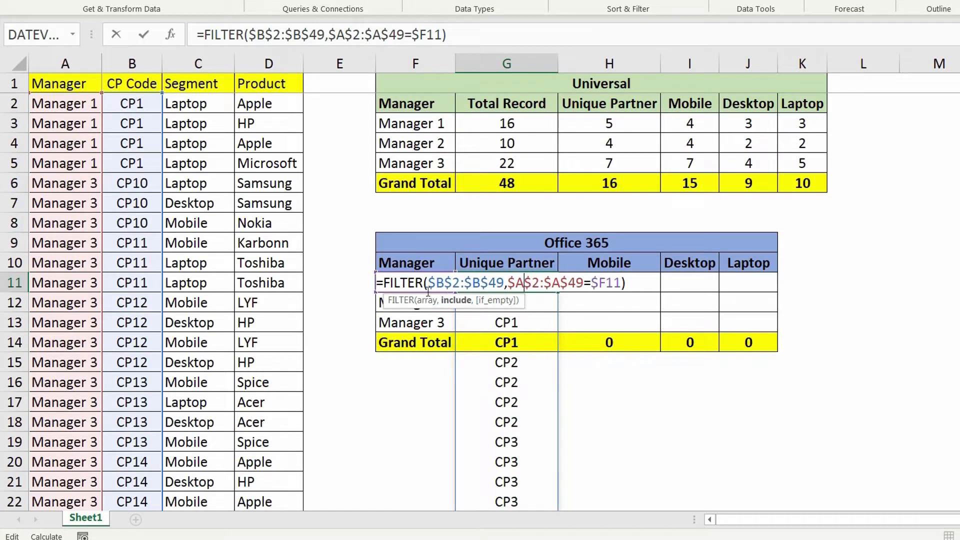
click(381, 283)
text(UNI)
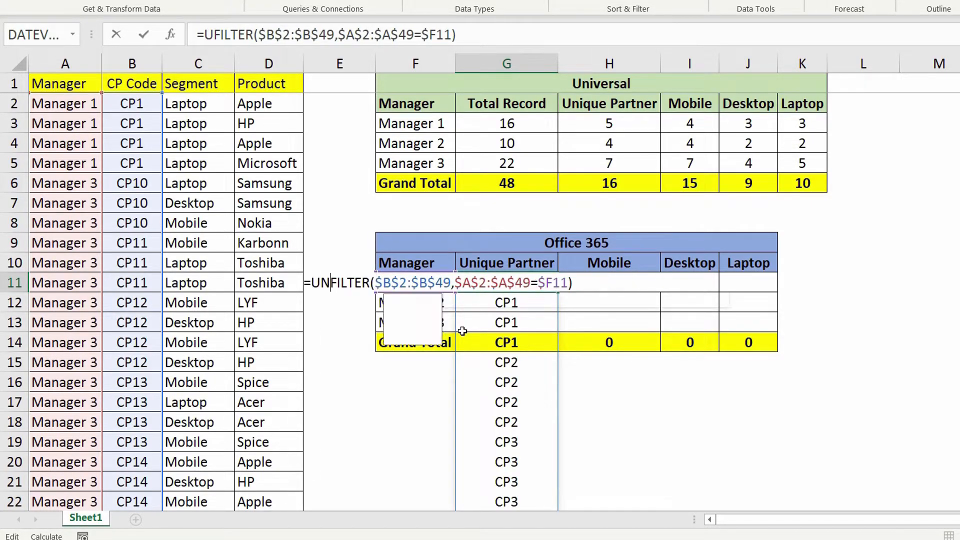
key(Tab)
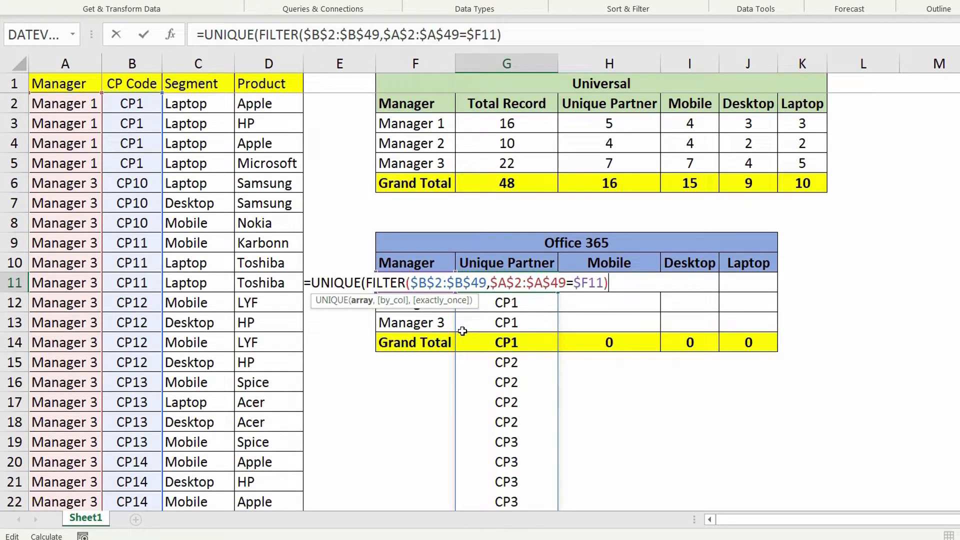
text())
key(Return)
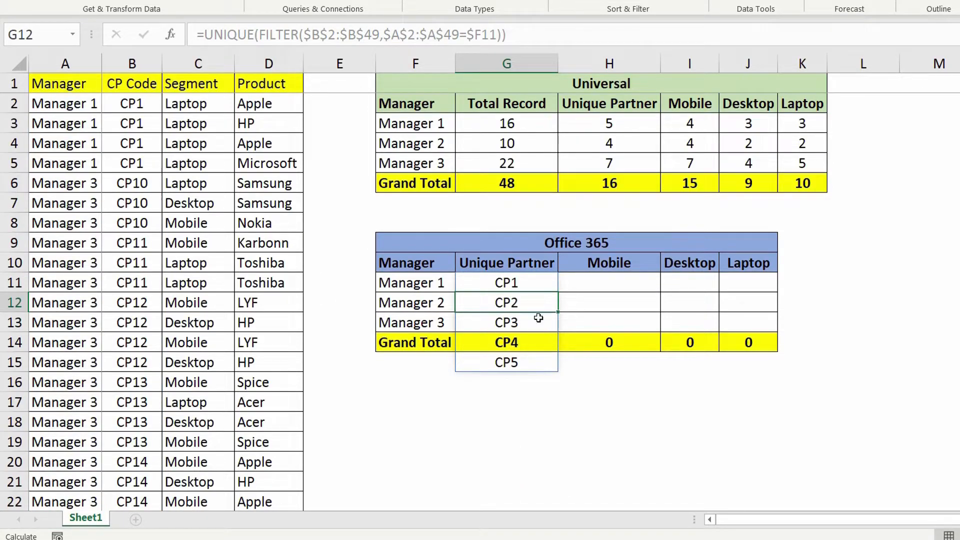
Step: Wrap the UNIQUE formula in G11 in COUNTA to count the manager's distinct CP codes
drag(534, 282, 537, 370)
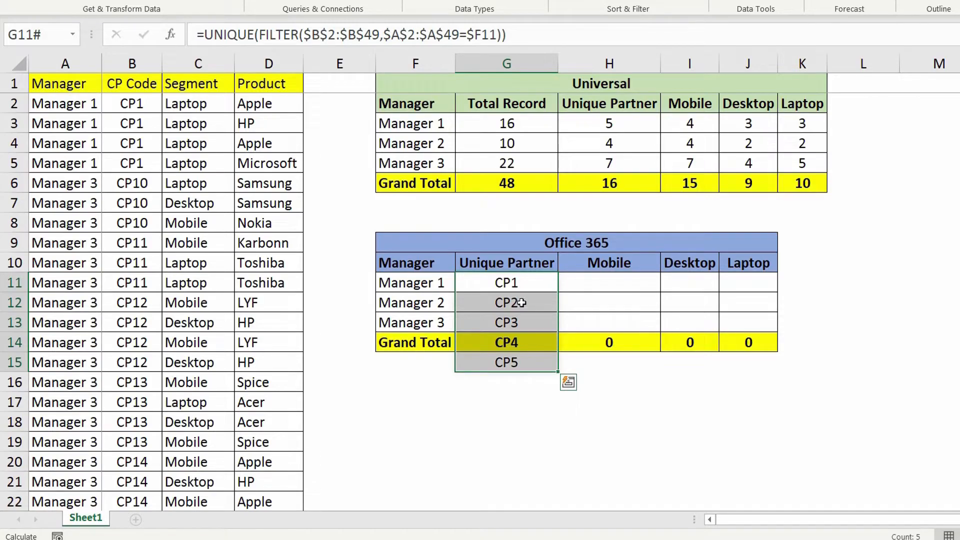
double_click(515, 282)
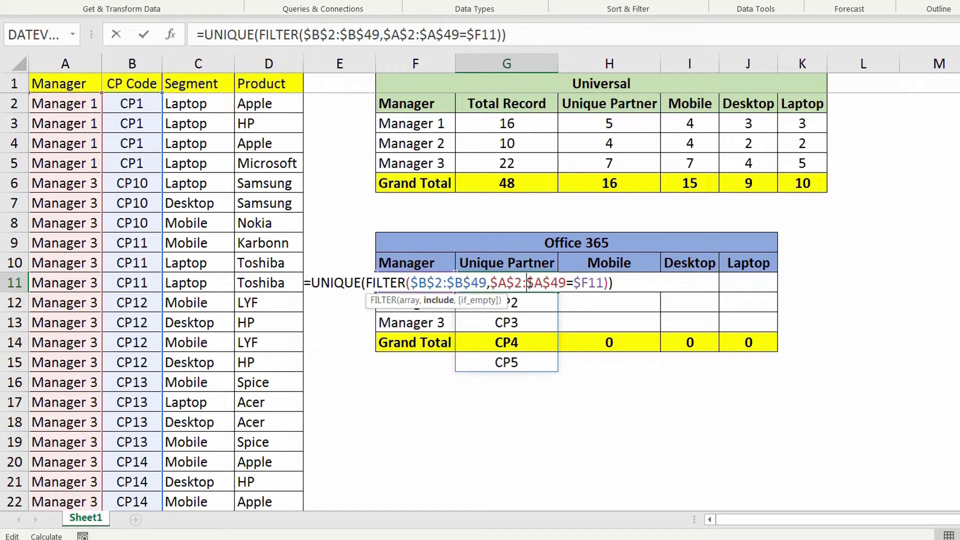
click(313, 284)
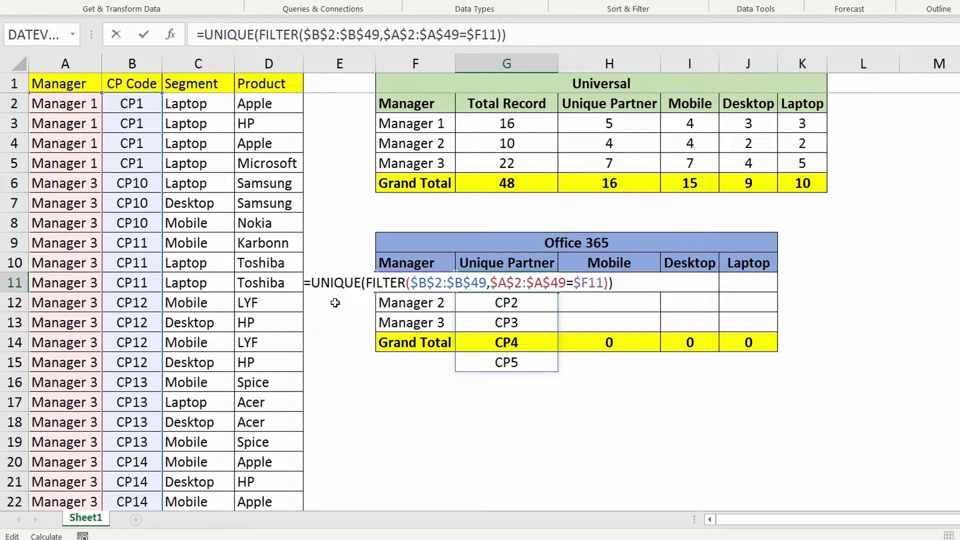
text(COUNTA()
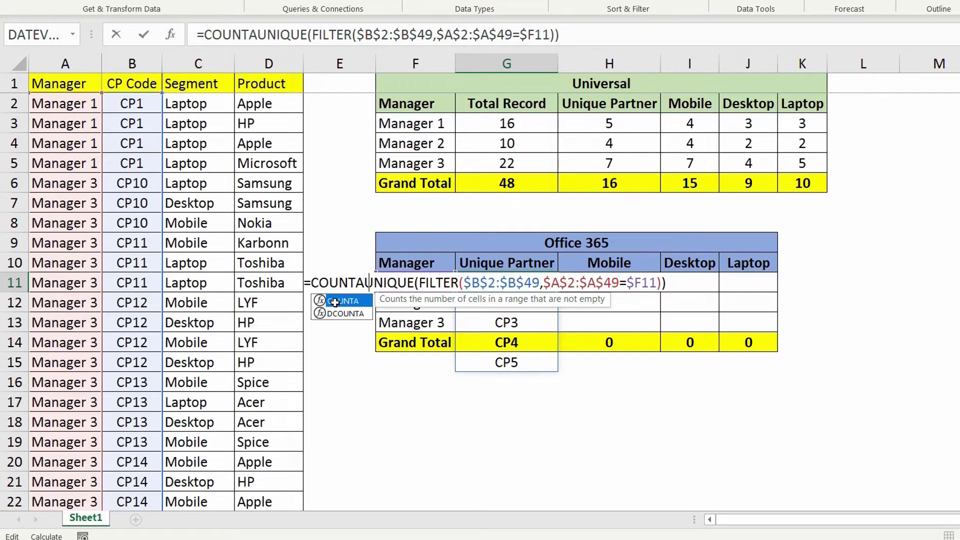
key(End)
text())
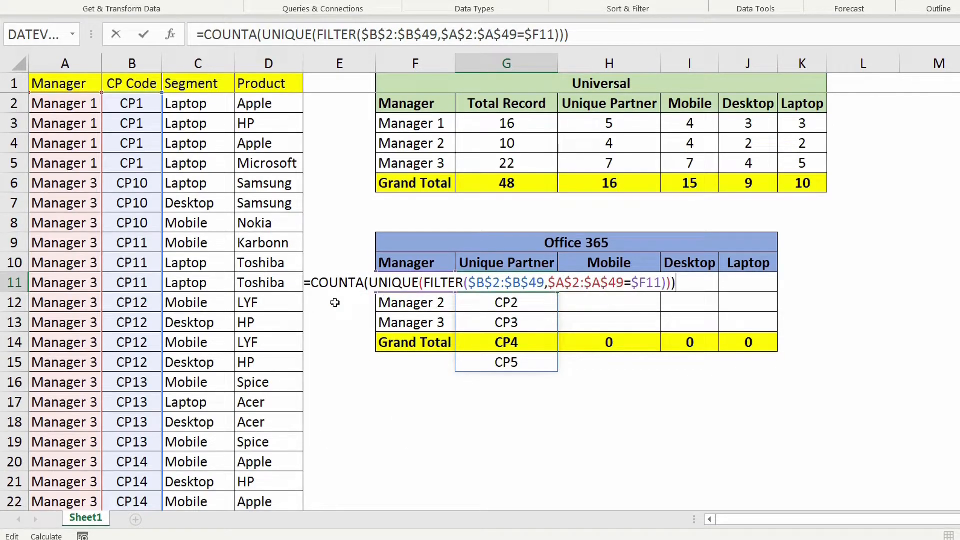
key(Return)
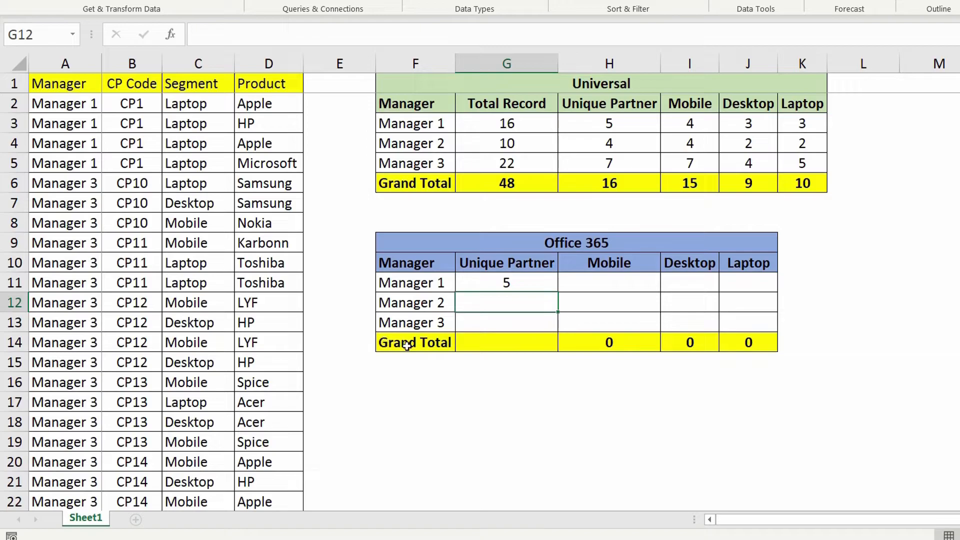
Step: Fill the G11 formula down to G13 and copy the Grand Total formula from H14 into G14
click(526, 282)
drag(558, 292, 557, 333)
click(563, 342)
key(ctrl+c)
click(505, 345)
key(ctrl+v)
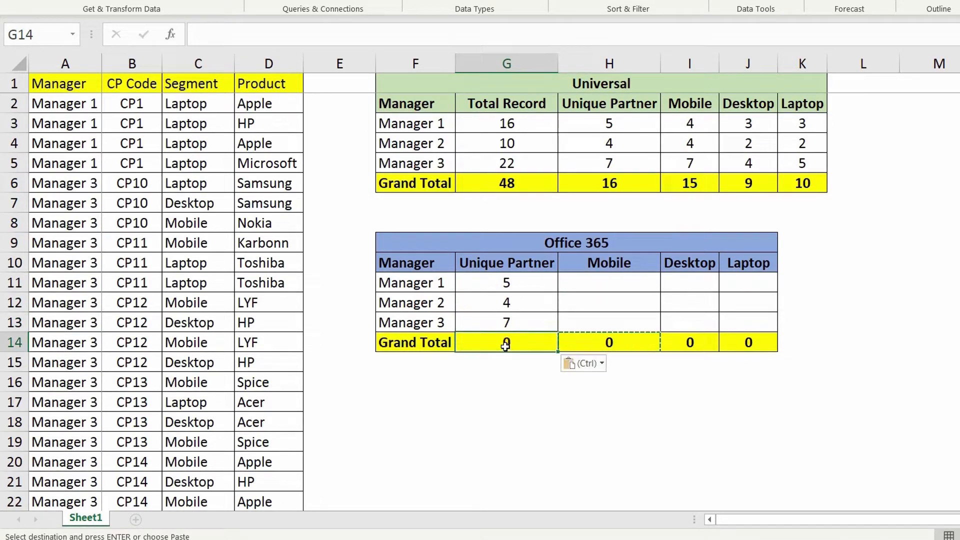
Step: Begin a FILTER formula in H11 under Mobile with the absolute CP Code range $B$2:$B$49 as its array
click(622, 284)
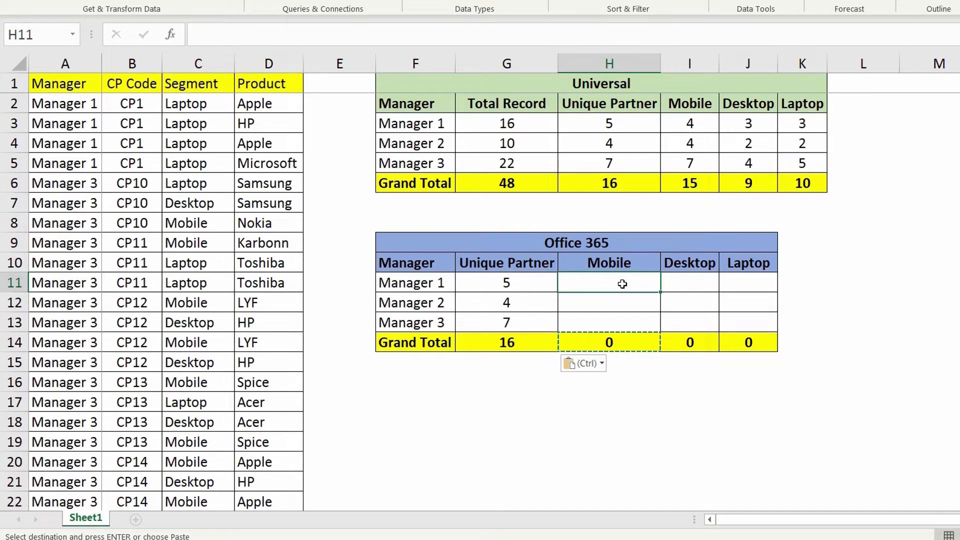
key(Escape)
click(516, 283)
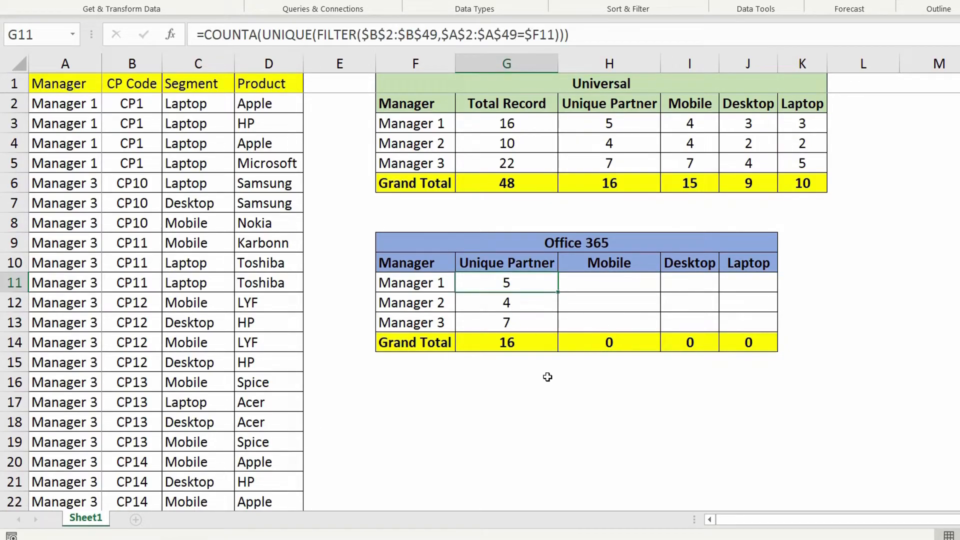
click(636, 284)
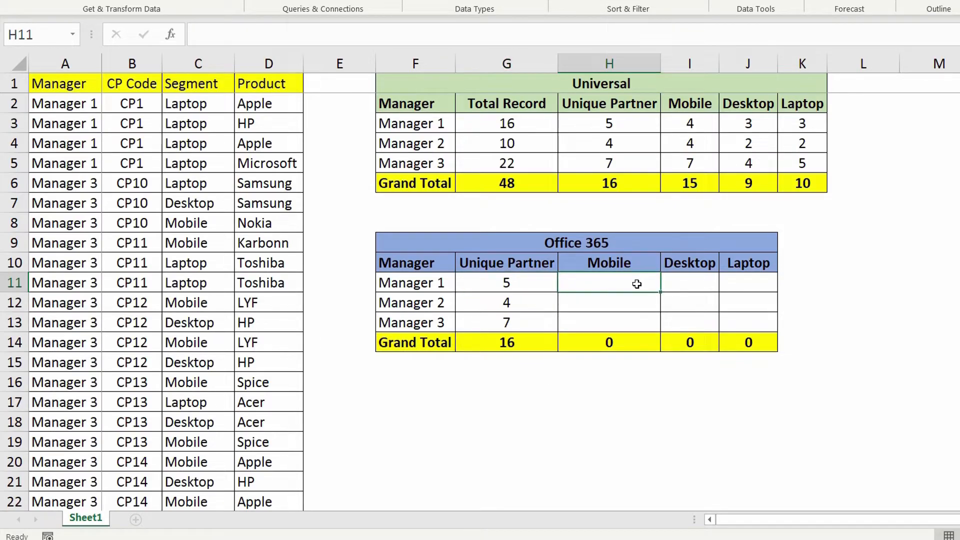
text(=FILTER()
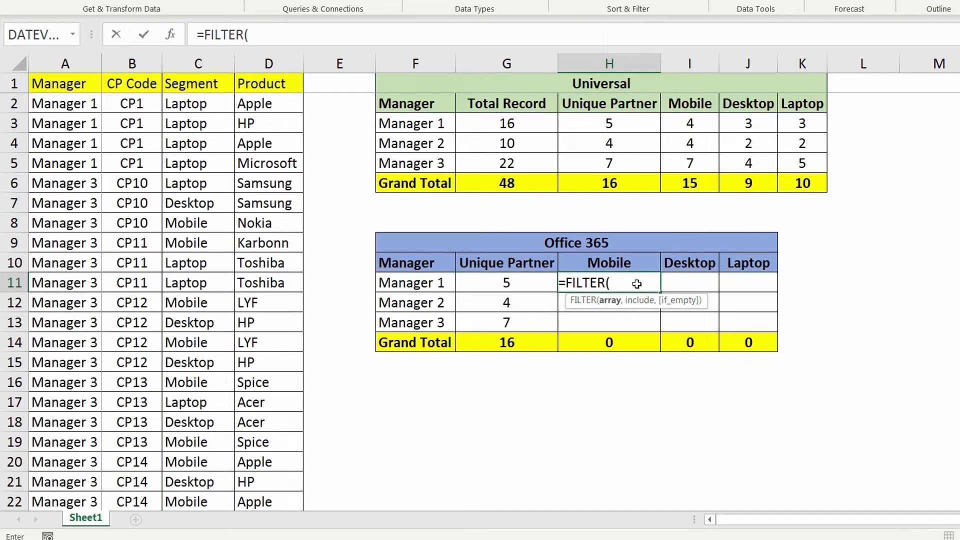
click(139, 104)
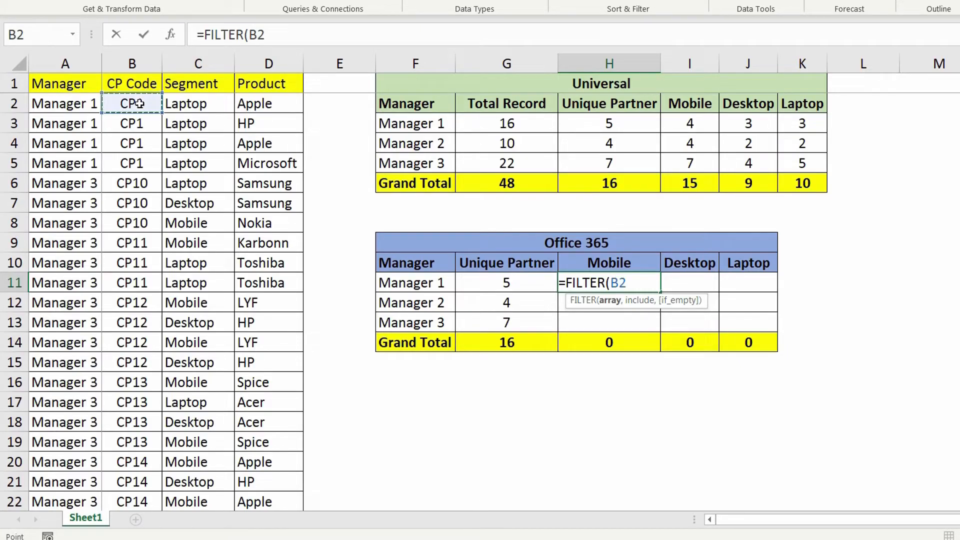
key(ctrl+shift+Down)
key(F4)
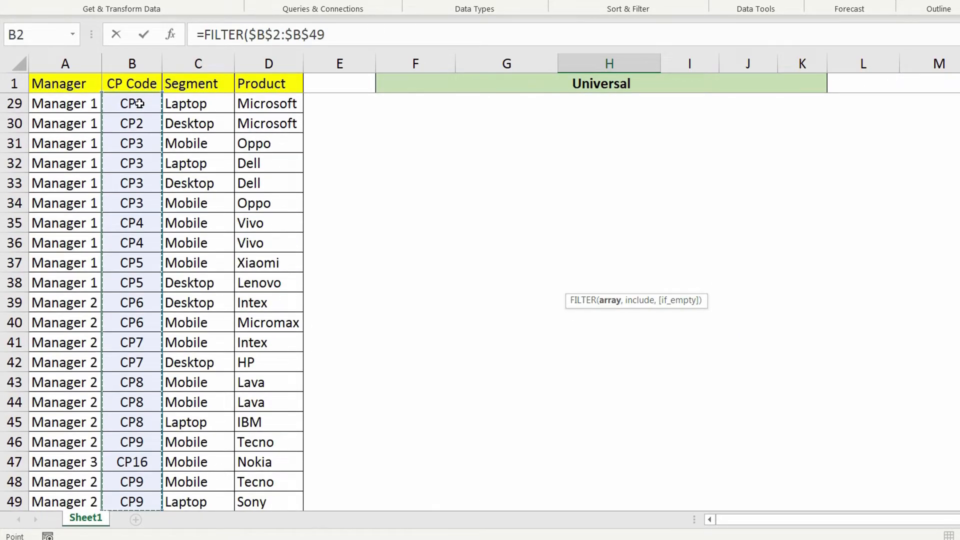
text(,)
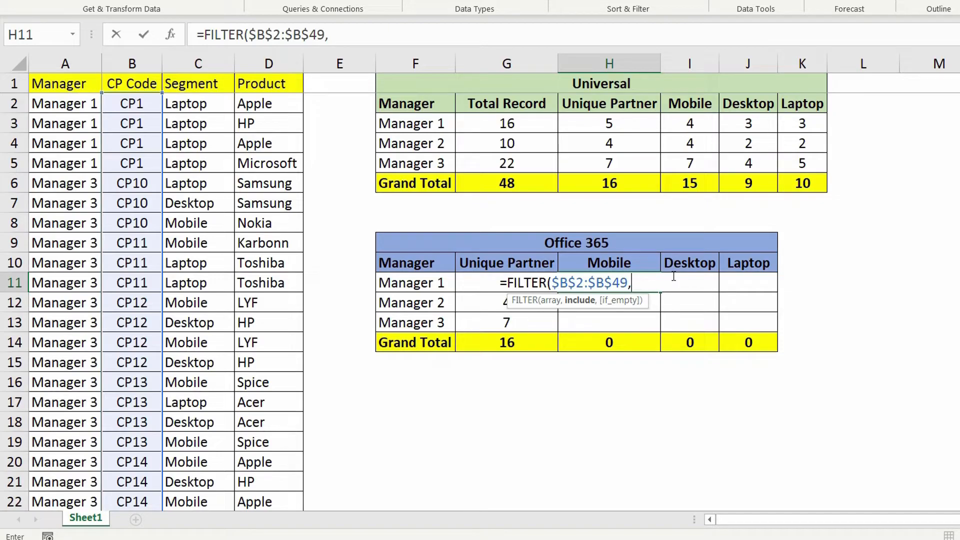
Step: Add the bracketed manager condition ($A$2:$A$49=$F11) as the include argument of the H11 FILTER formula
text(()
click(88, 104)
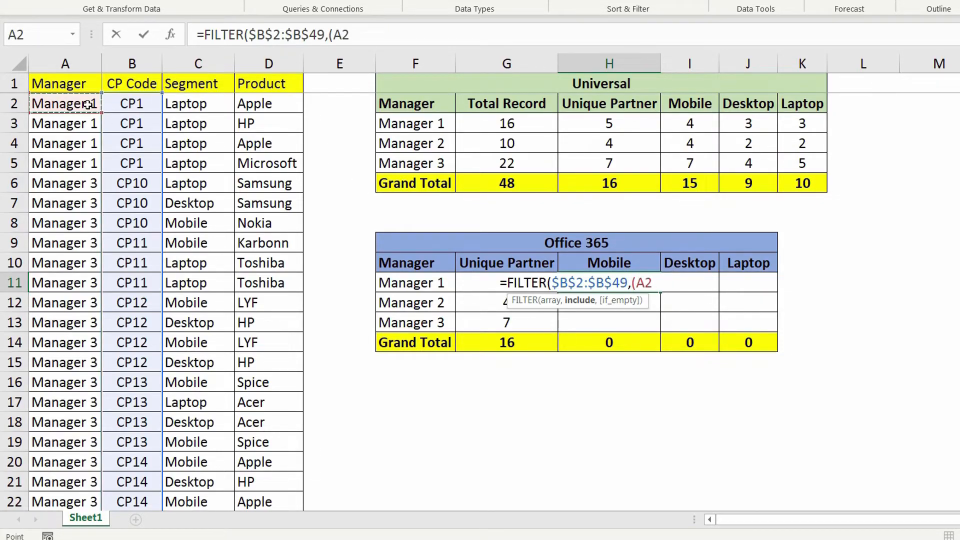
key(ctrl+shift+Down)
key(F4)
text(=)
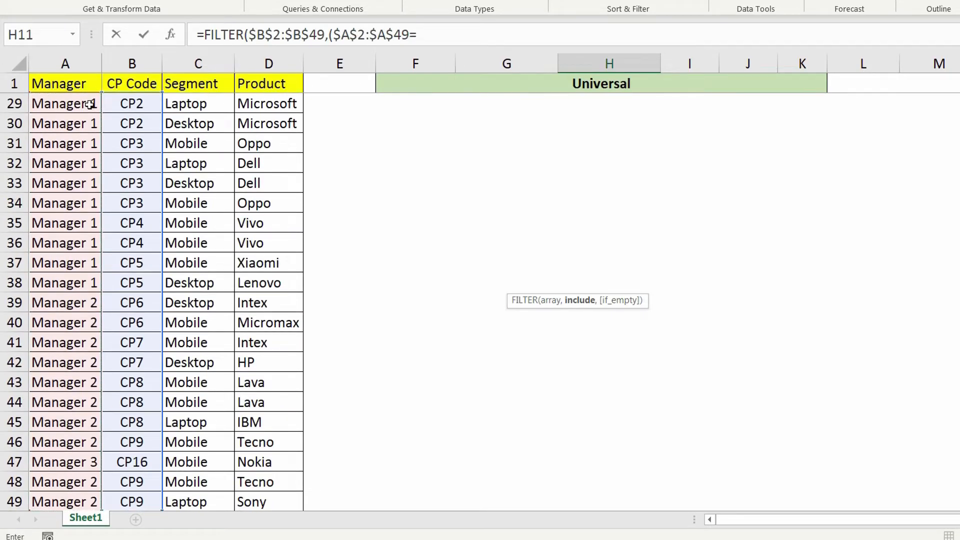
click(411, 281)
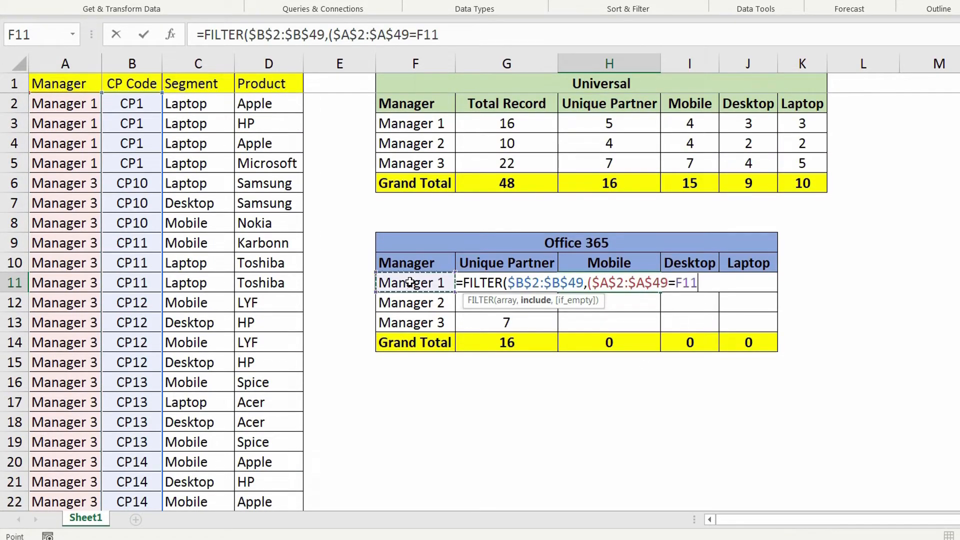
key(F4)
key(F4)
key(F4)
text())
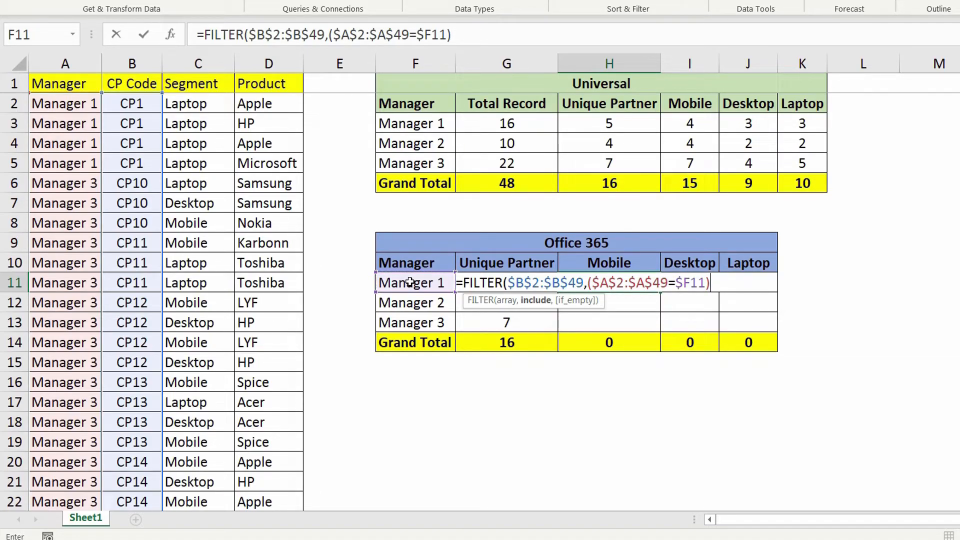
Step: Multiply the manager condition in the H11 FILTER formula by a second bracketed condition starting with the absolute Segment range $C$2:$C$49
click(586, 282)
text(*()
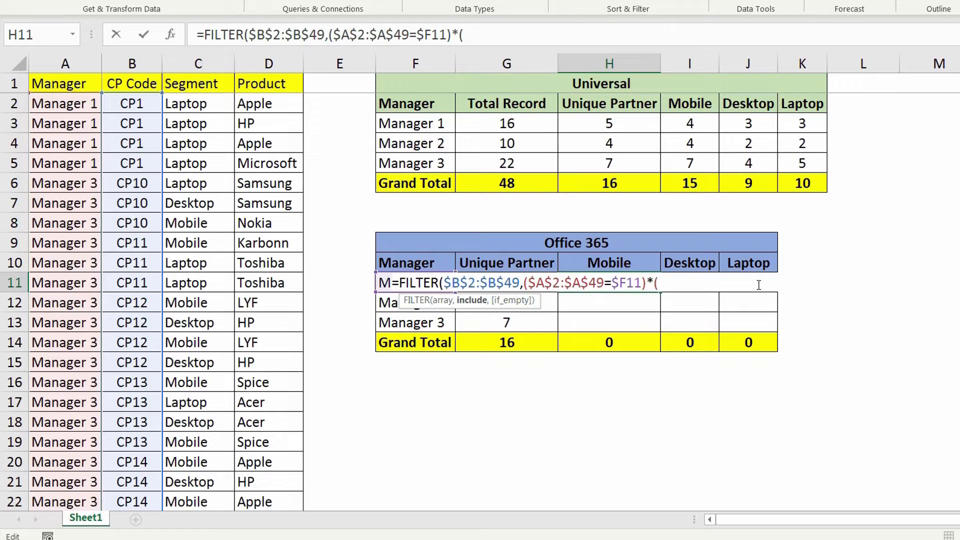
click(231, 103)
key(ctrl+shift+Down)
key(F4)
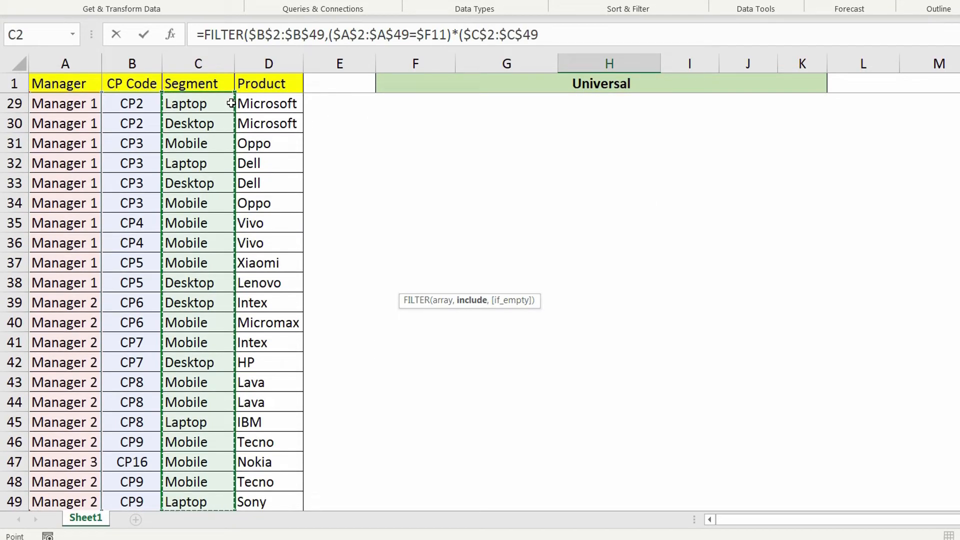
Step: Match the Segment range against the row-locked Mobile header H$10, then close and enter the H11 FILTER formula
text(=)
scroll(820, 213, up, 9)
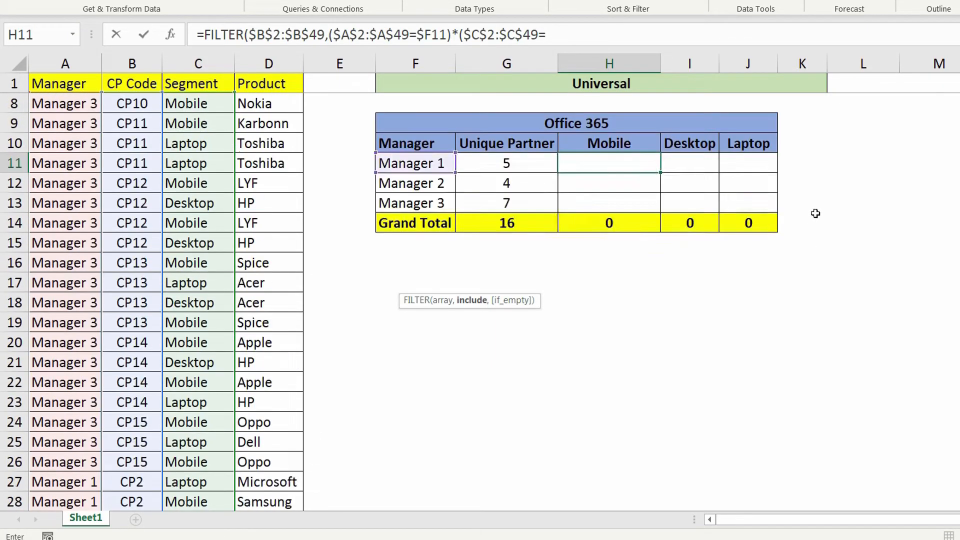
click(612, 264)
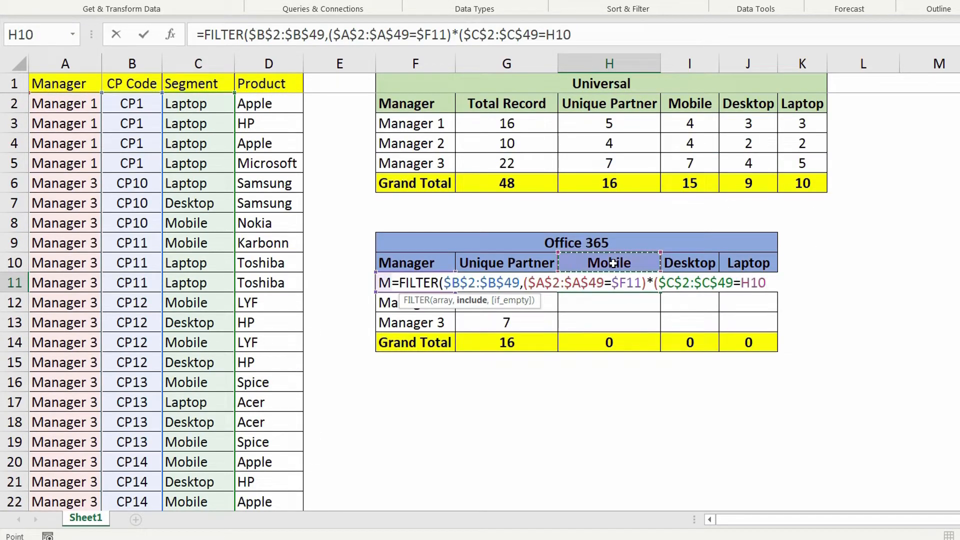
key(F4)
key(F4)
text()))
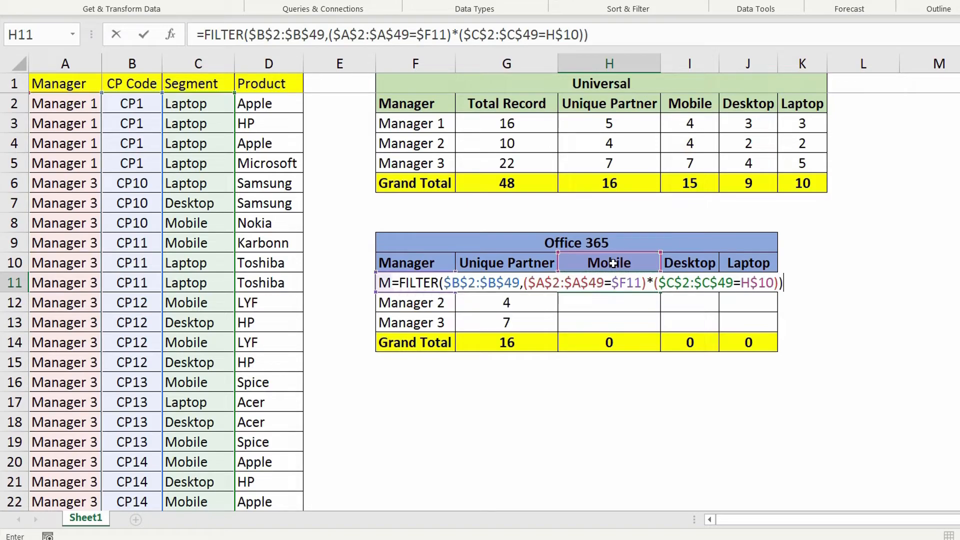
key(Return)
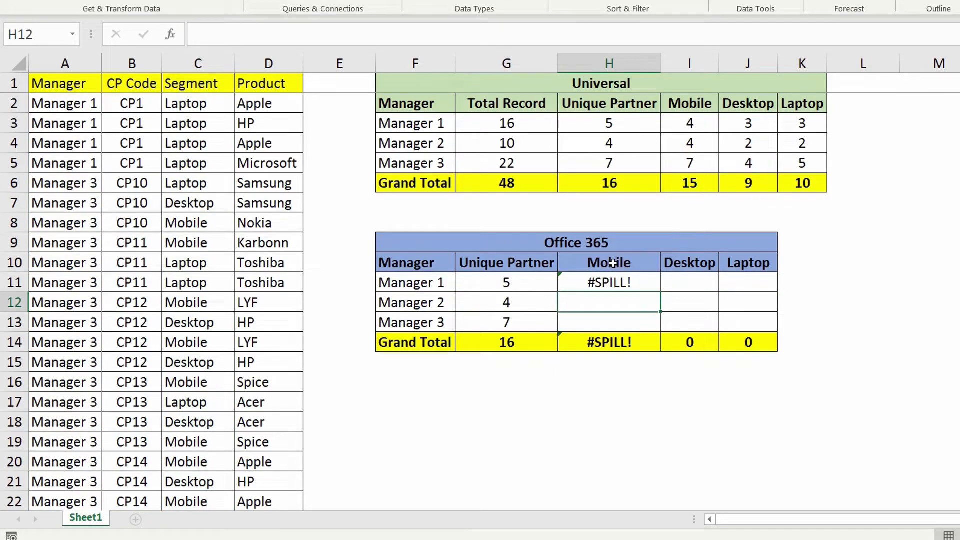
Step: Clear the Grand Total formula in H14 to make room for the FILTER spill, and select the spilled CP codes in H11:H16
key(Down)
key(Down)
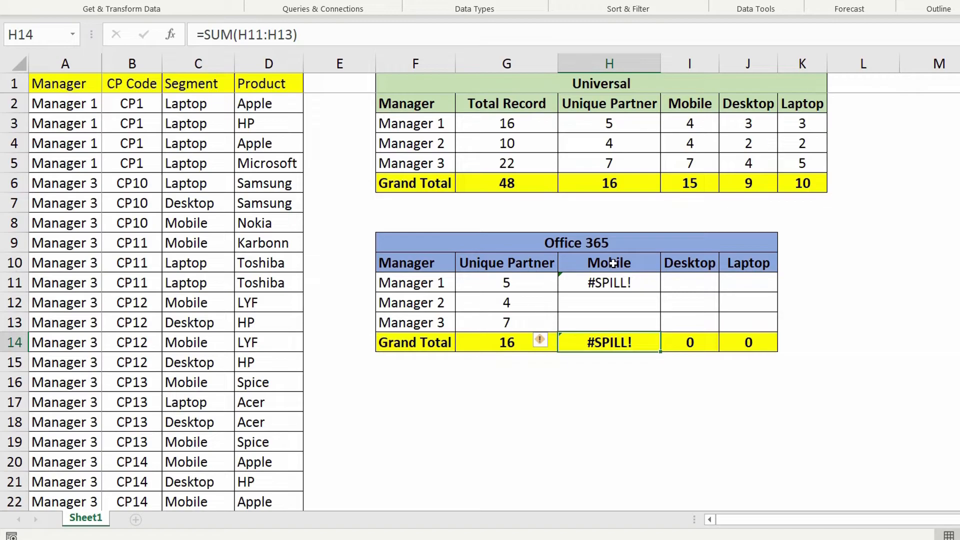
key(Delete)
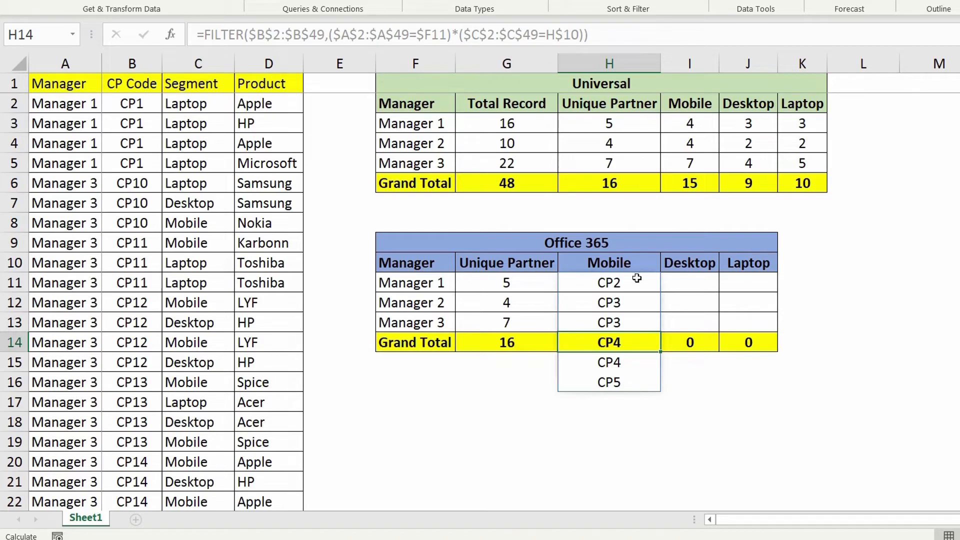
drag(637, 281, 637, 388)
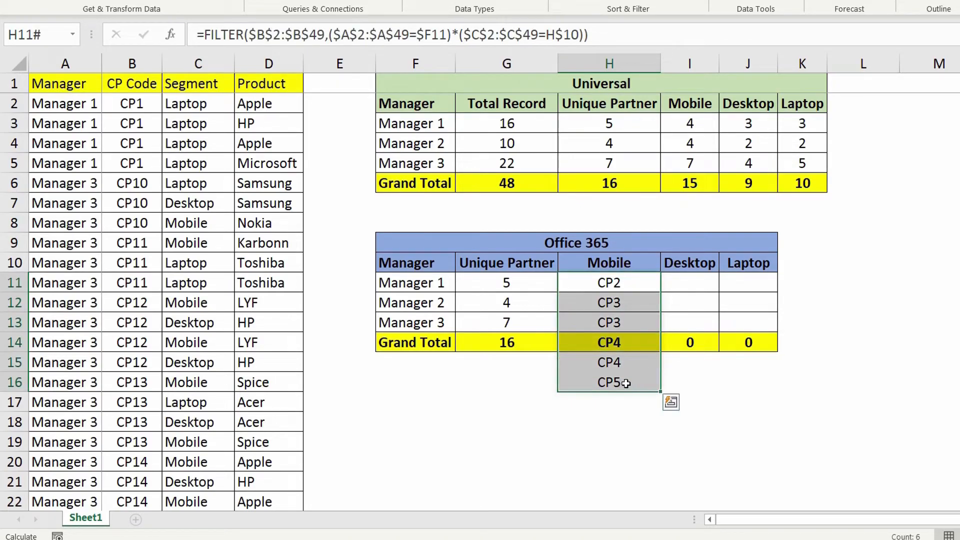
Step: Turn on filters for the data headers and filter the Segment column to Mobile only
click(196, 91)
key(ctrl+shift+l)
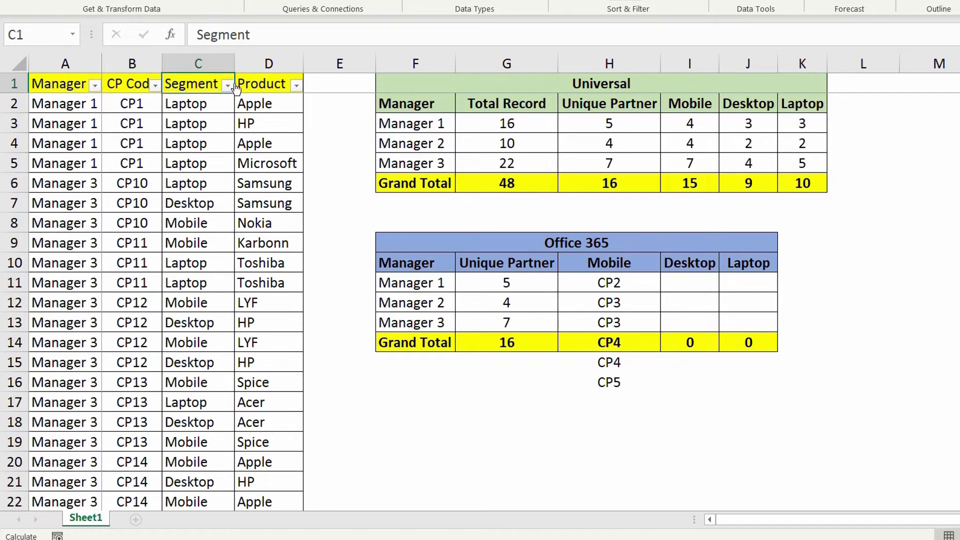
click(228, 85)
click(73, 264)
click(74, 303)
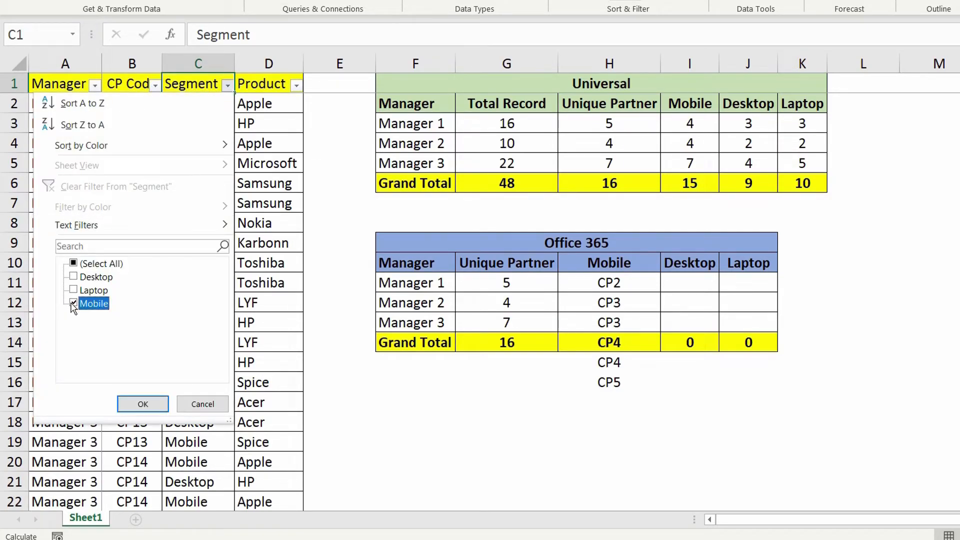
click(159, 406)
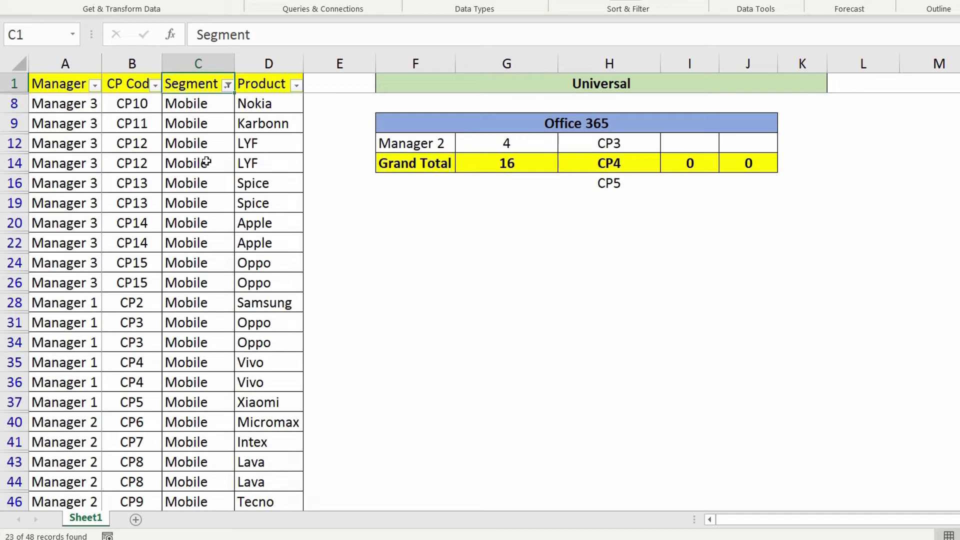
Step: Filter the Manager column to Manager 1 and compare the filtered CP codes with the spilled list under Mobile
click(94, 86)
click(40, 264)
click(40, 277)
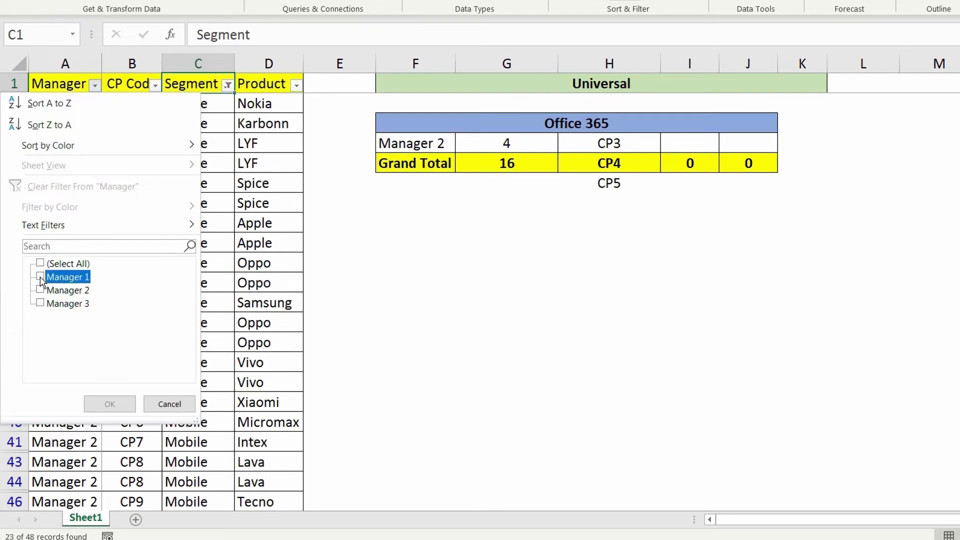
click(110, 405)
drag(148, 107, 146, 223)
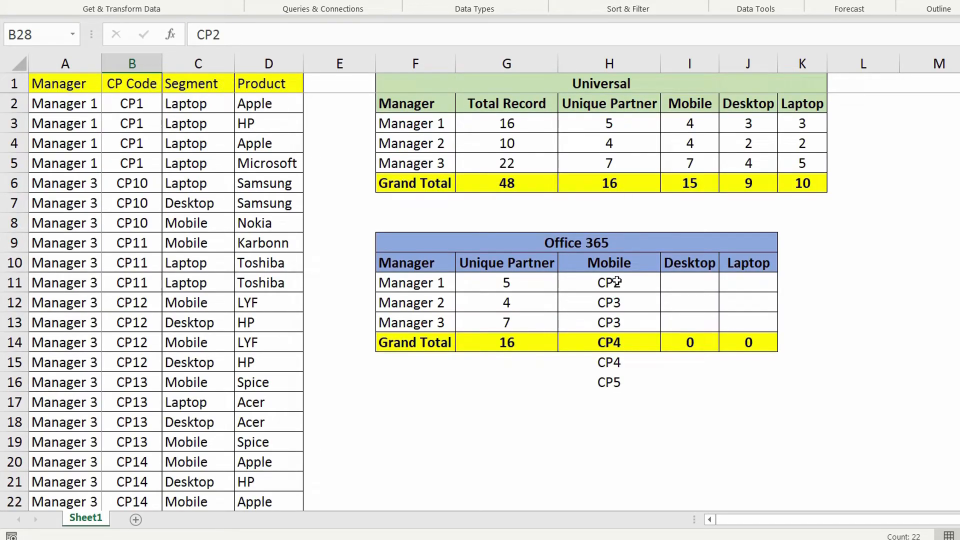
drag(618, 282, 619, 380)
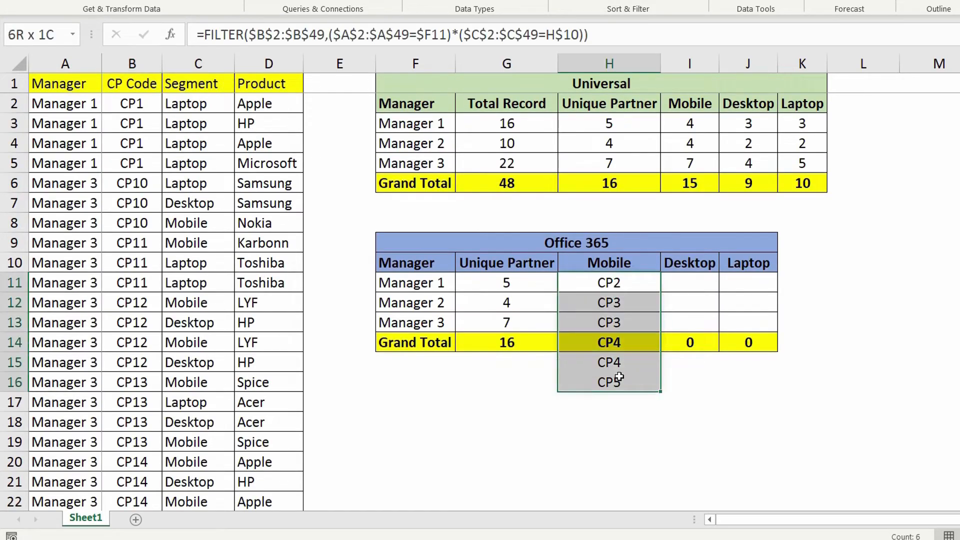
Step: Wrap the FILTER formula in H11 in UNIQUE to list each of the manager's Mobile CP codes once
click(632, 286)
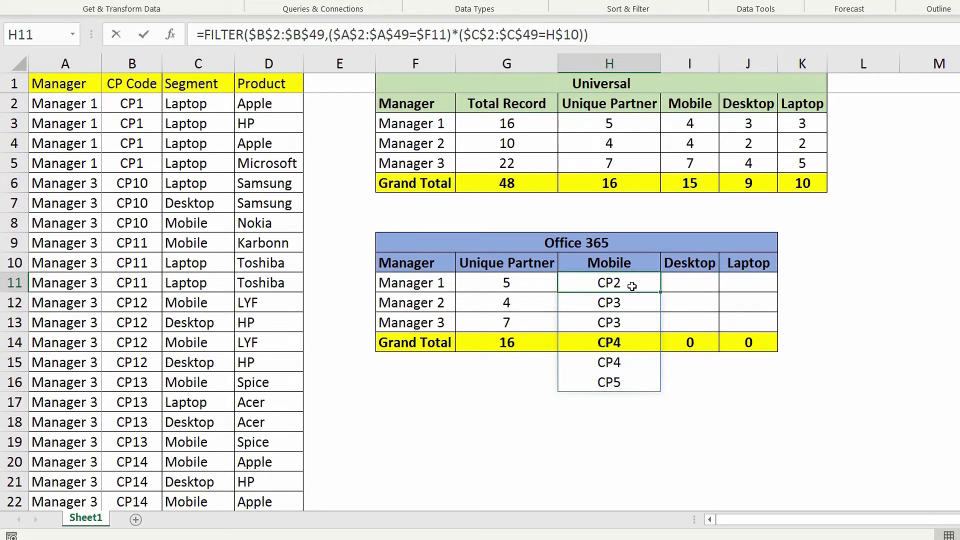
key(F2)
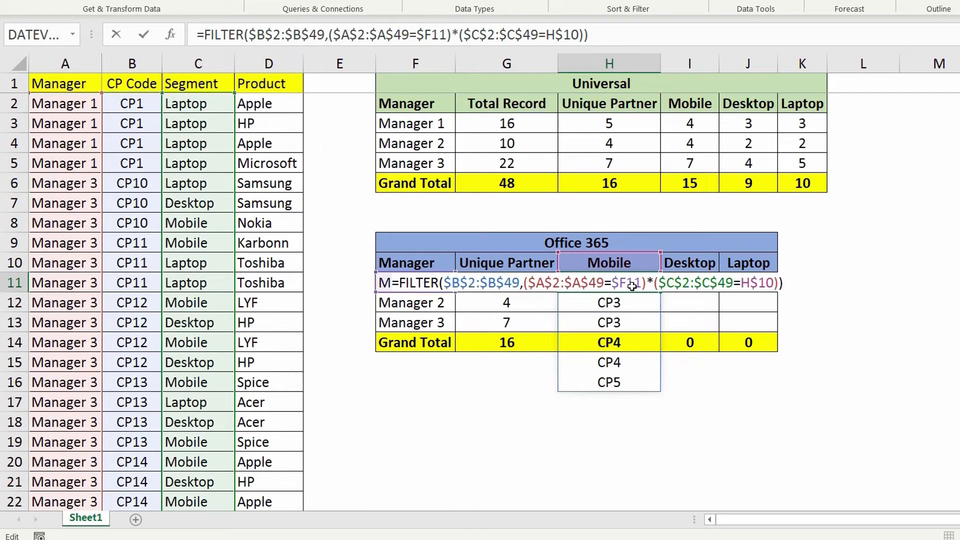
click(212, 35)
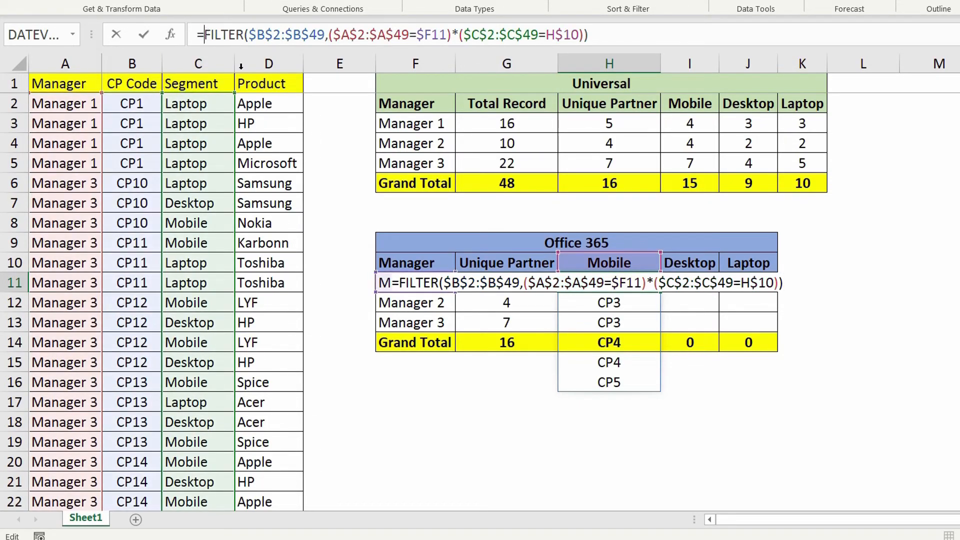
text(UNI)
key(Down)
key(Down)
key(Tab)
key(End)
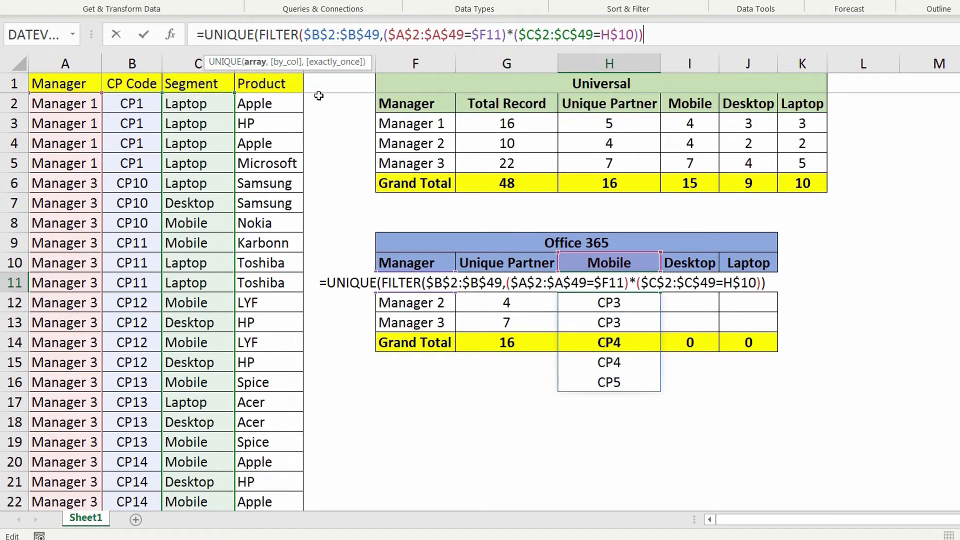
text())
key(Return)
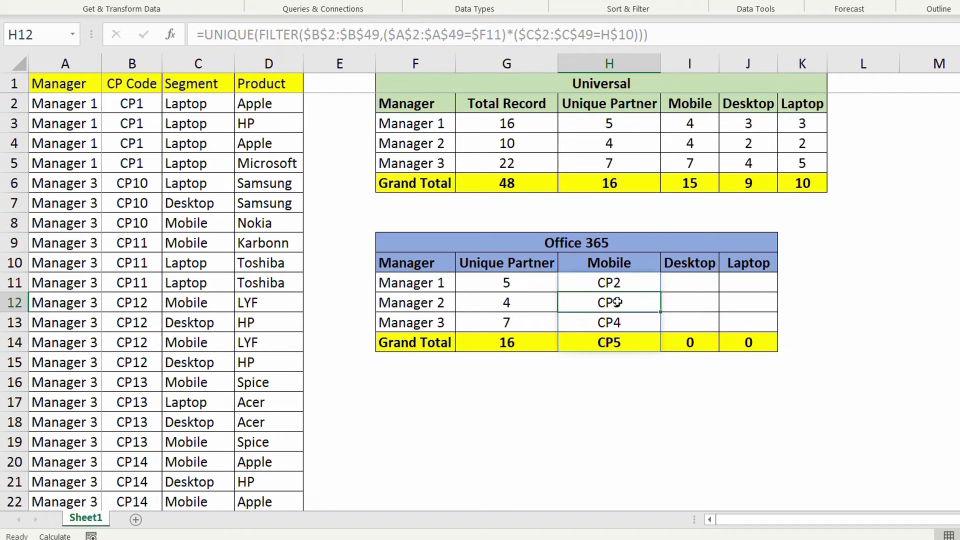
Step: Wrap the UNIQUE formula in H11 in COUNTA to count the manager's distinct Mobile partners
click(631, 284)
click(204, 35)
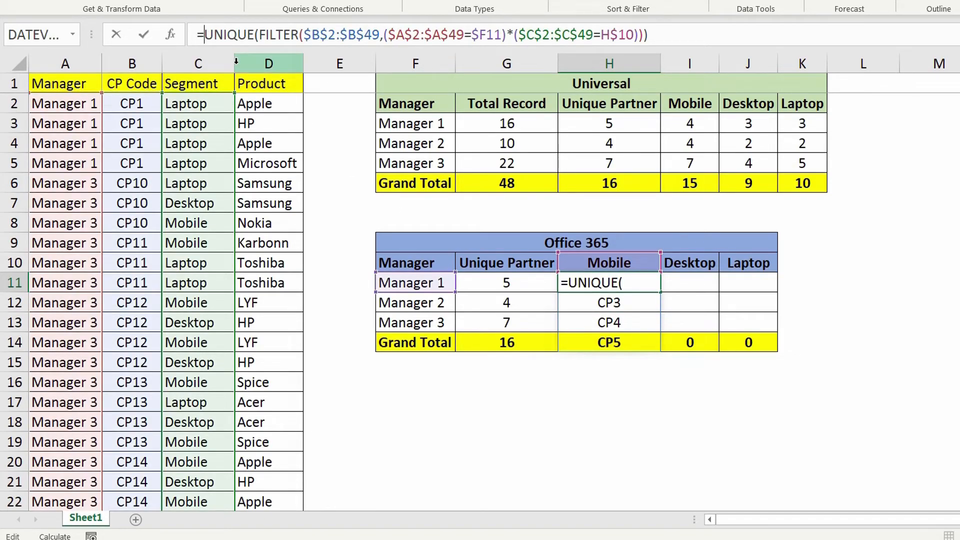
text(COUNTA()
key(Return)
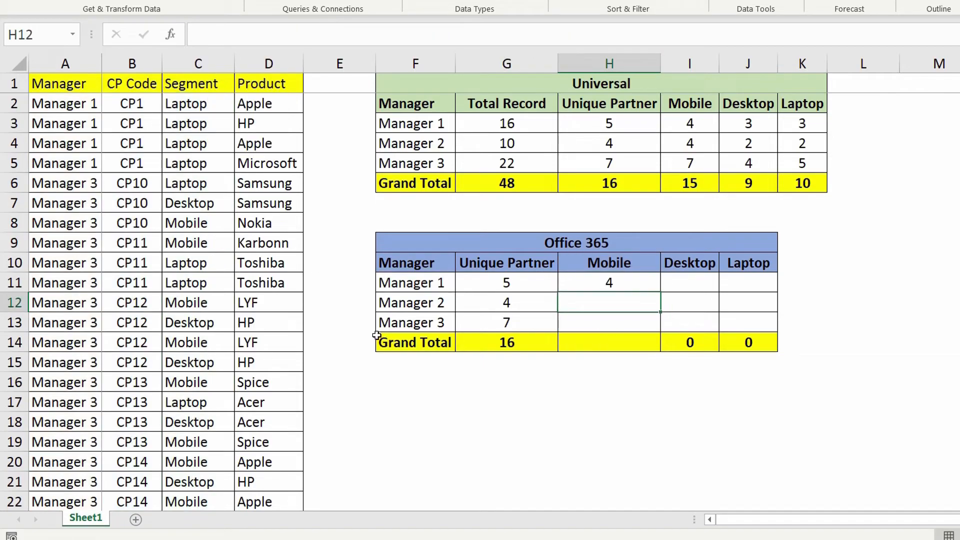
Step: Fill the H11 formula down to H13 and copy H11:H13 into the Desktop and Laptop columns for all three managers
click(611, 283)
drag(663, 292, 660, 327)
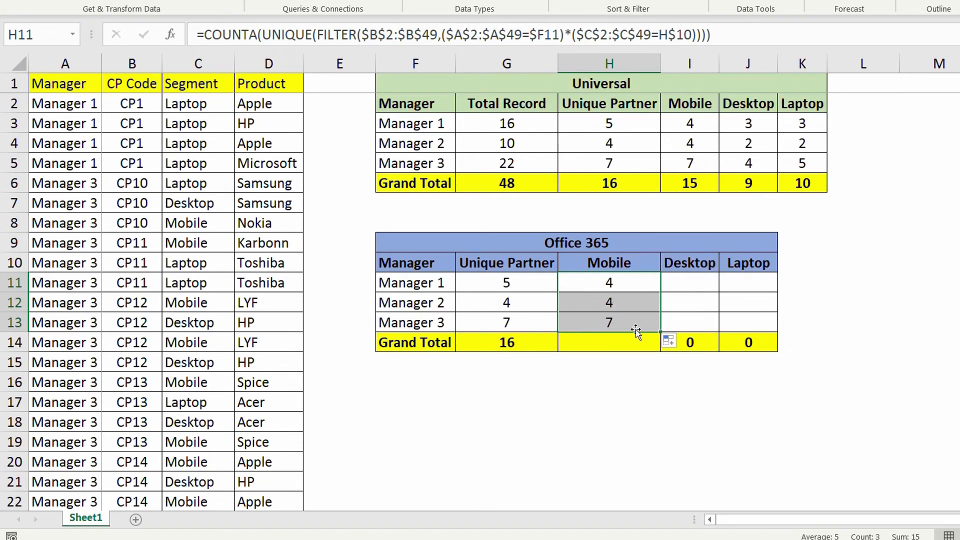
key(ctrl+c)
click(697, 280)
key(ctrl+v)
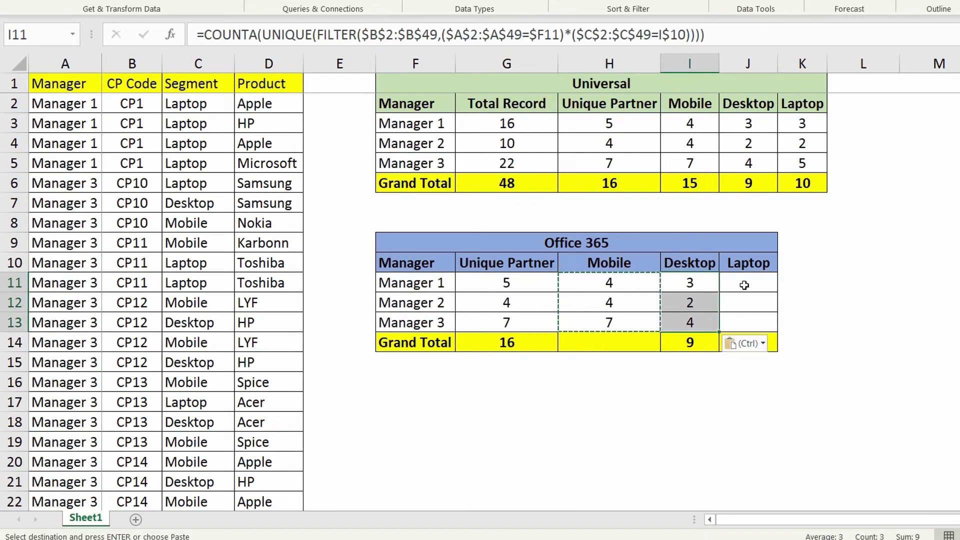
click(744, 285)
key(ctrl+v)
Step: Copy the Desktop Grand Total formula from I14 into H14 to restore the Mobile Grand Total
click(680, 342)
key(ctrl+c)
click(641, 344)
key(ctrl+v)
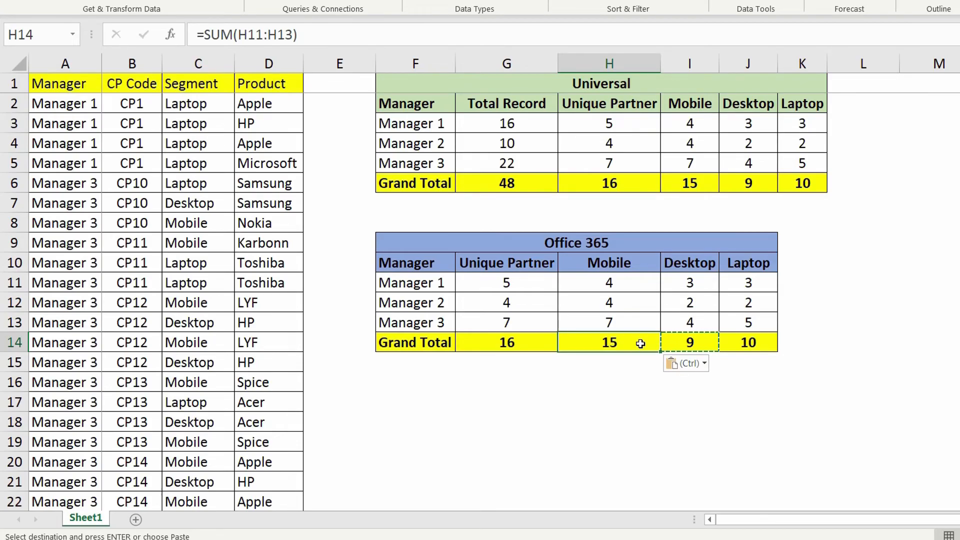